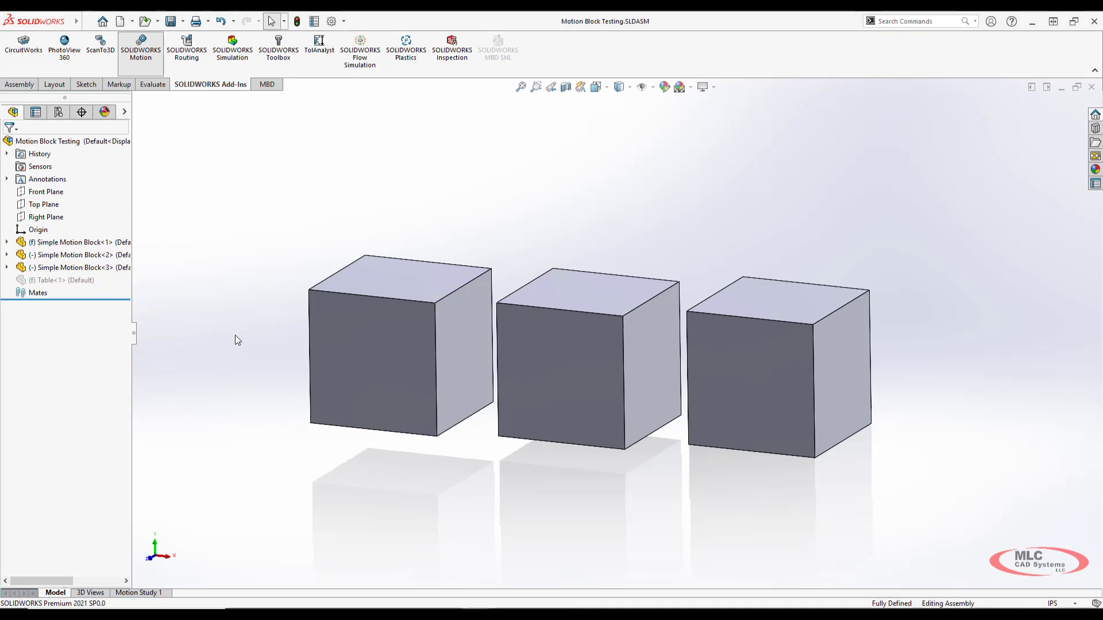
Open Motion Study 1
{"action": "left_click", "coordinate": [143, 595]}
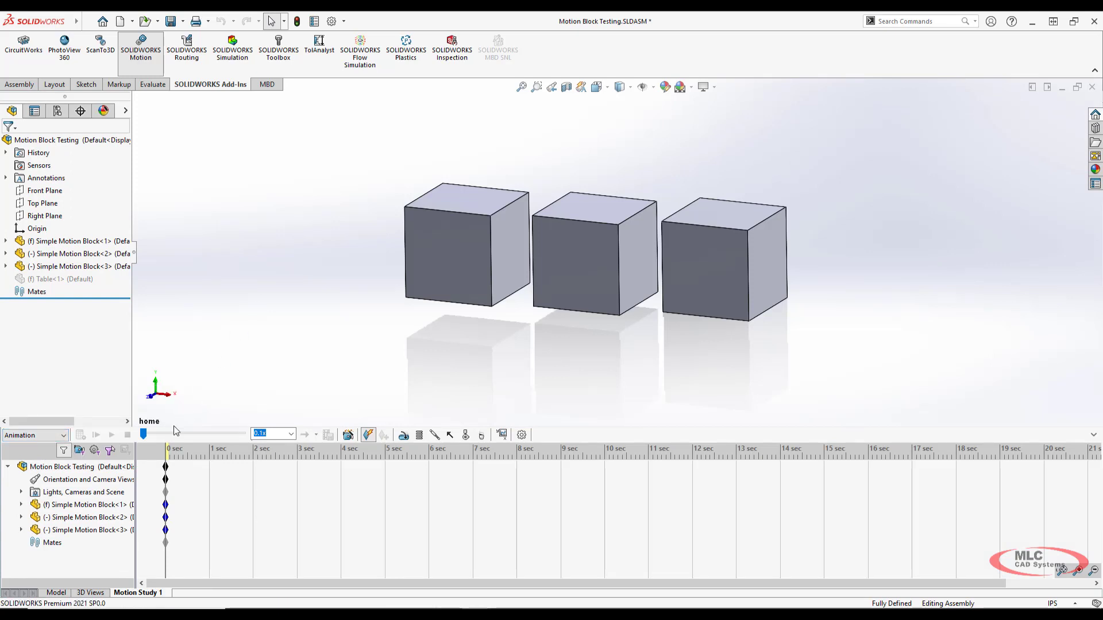
Try a one-second keyframe animation that slides the third block away from the other two, and play it back
{"action": "left_click_drag", "start_coordinate": [204, 451], "coordinate": [210, 451]}
{"action": "left_click_drag", "start_coordinate": [725, 274], "coordinate": [870, 280]}
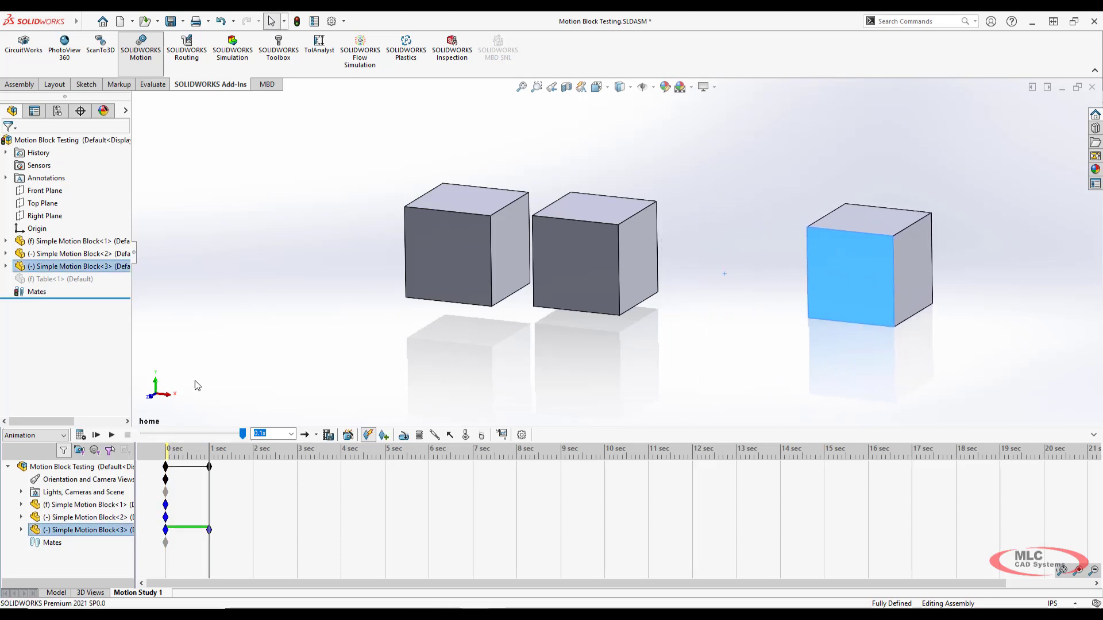
{"action": "left_click", "coordinate": [96, 435]}
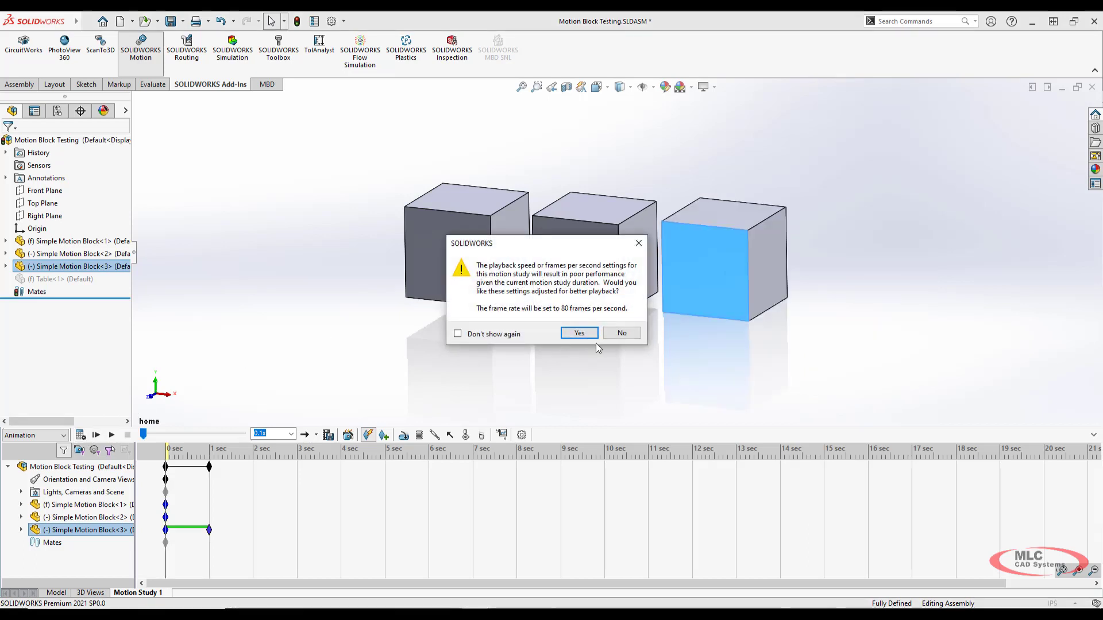
{"action": "left_click", "coordinate": [583, 335]}
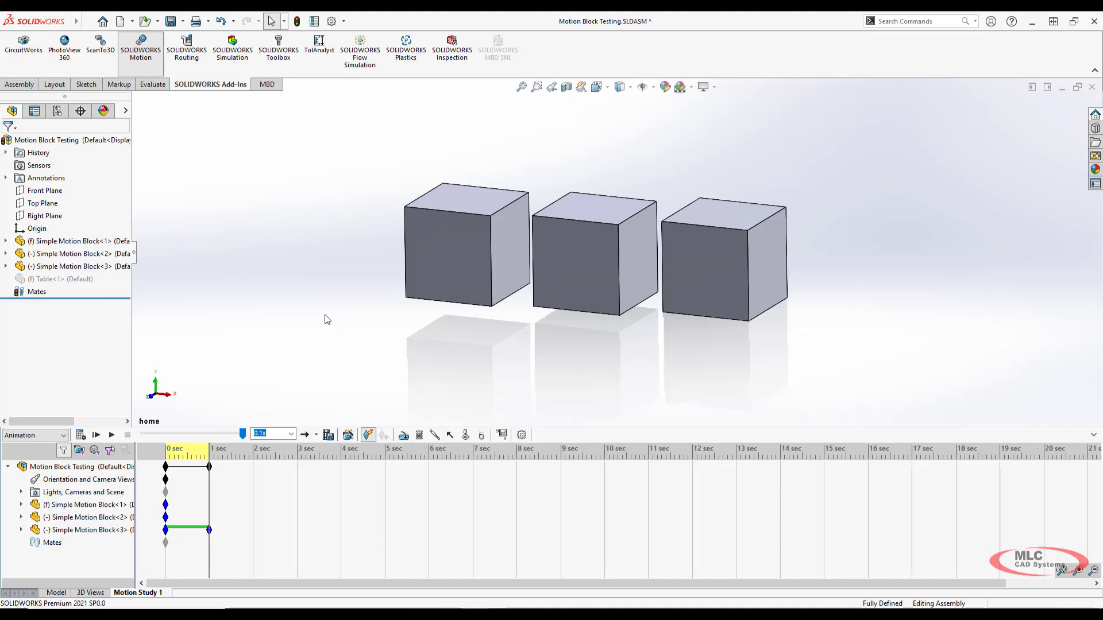
{"action": "key", "text": "ctrl+z"}
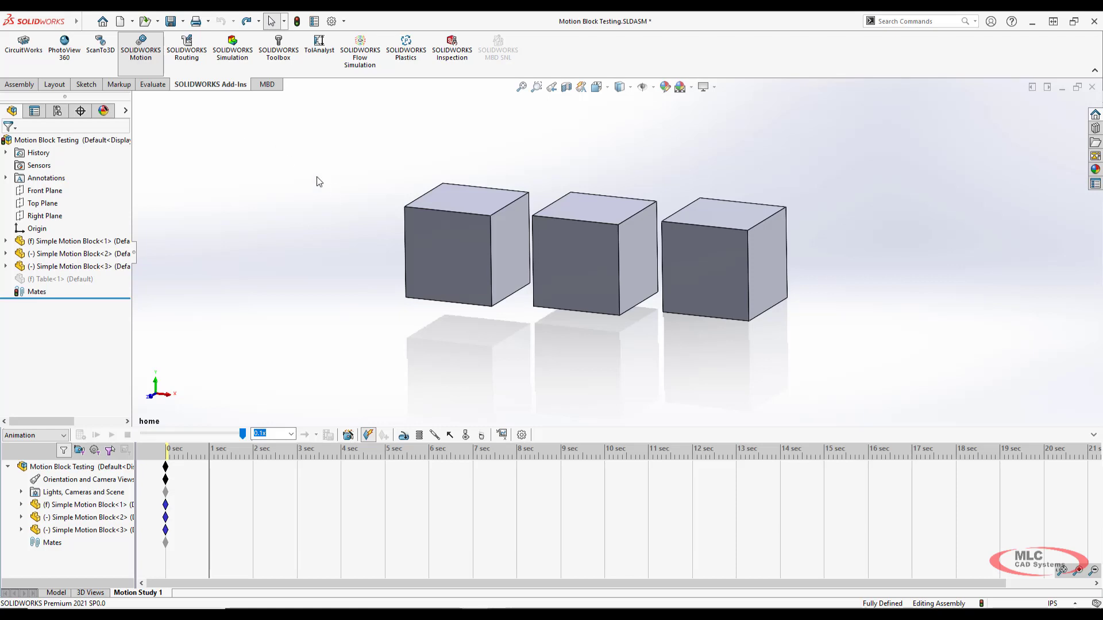
Mate the front faces of the second and third blocks coincident to the first block's front face, updating the initial animation state
{"action": "left_click", "coordinate": [485, 247]}
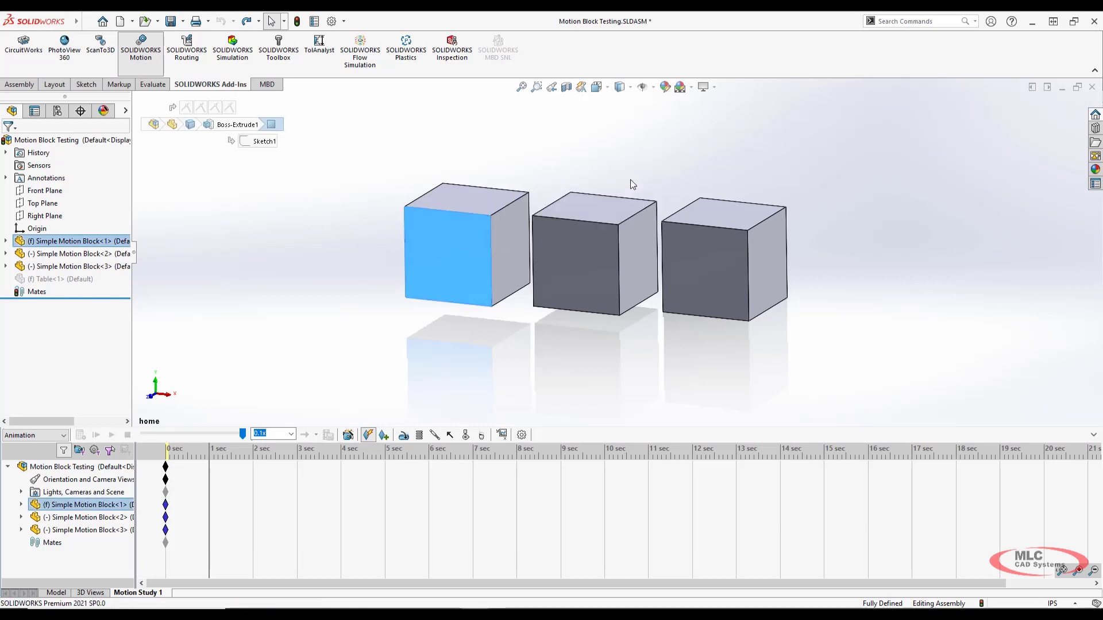
{"action": "key", "text": "m"}
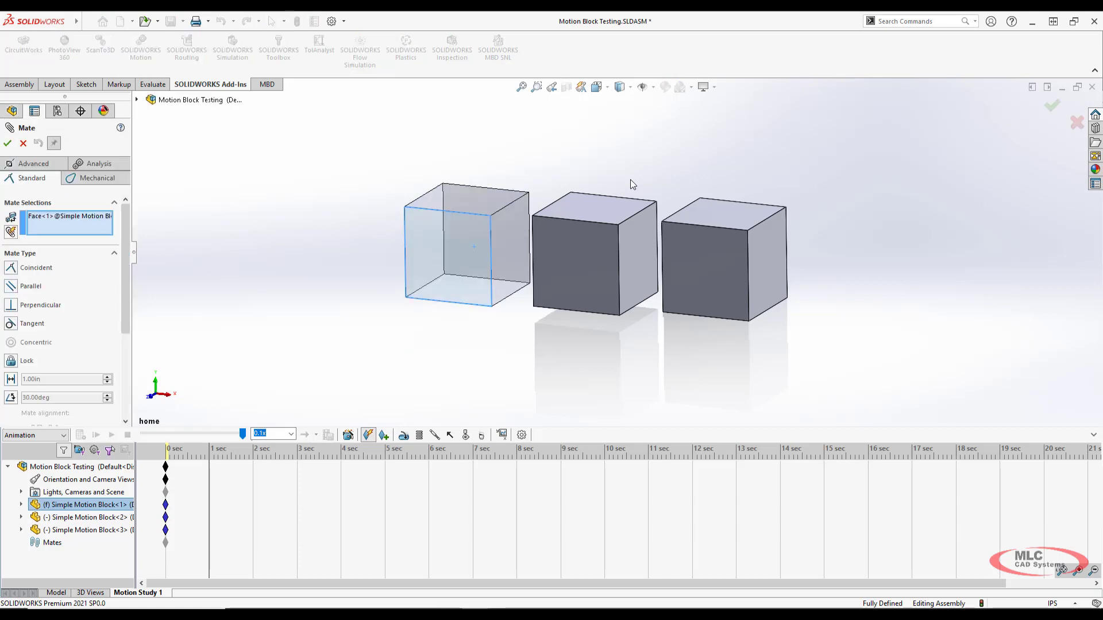
{"action": "left_click", "coordinate": [9, 235]}
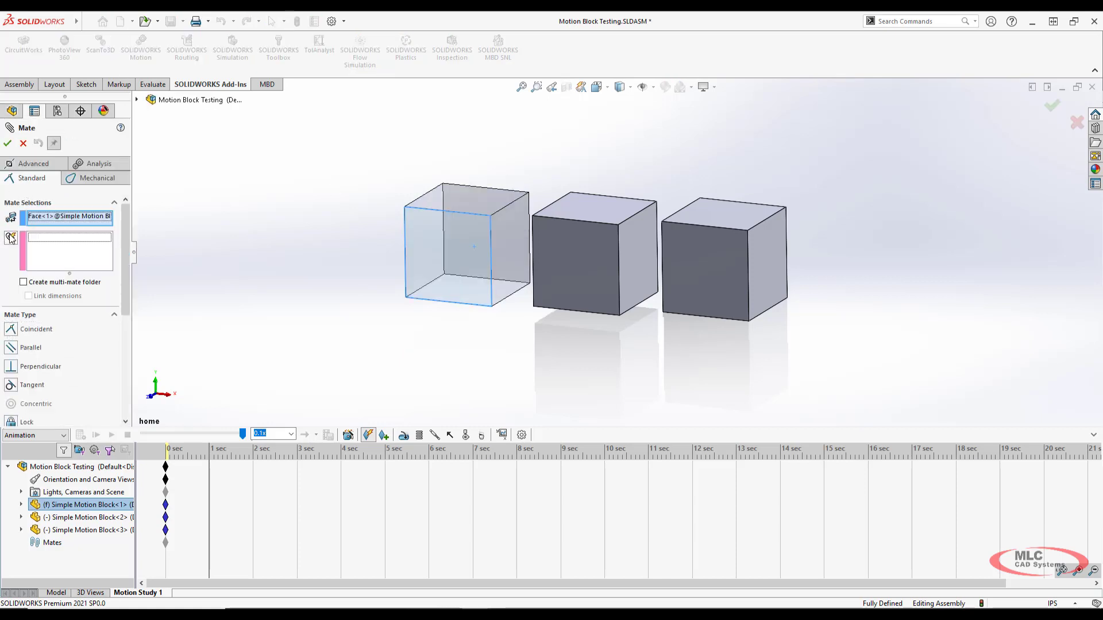
{"action": "left_click", "coordinate": [560, 250]}
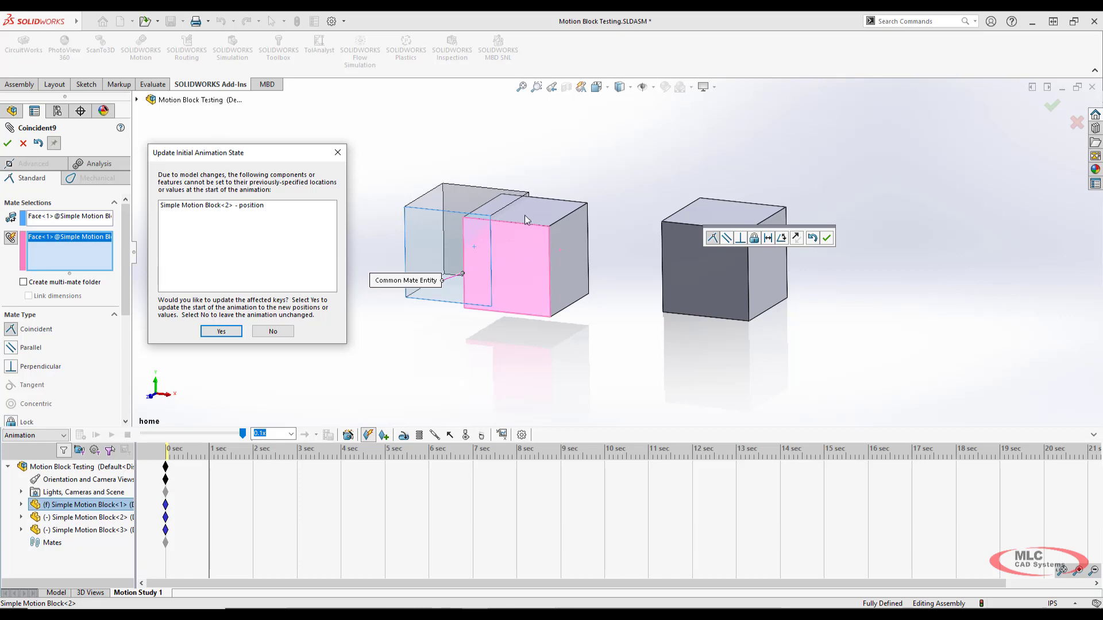
{"action": "left_click", "coordinate": [221, 331]}
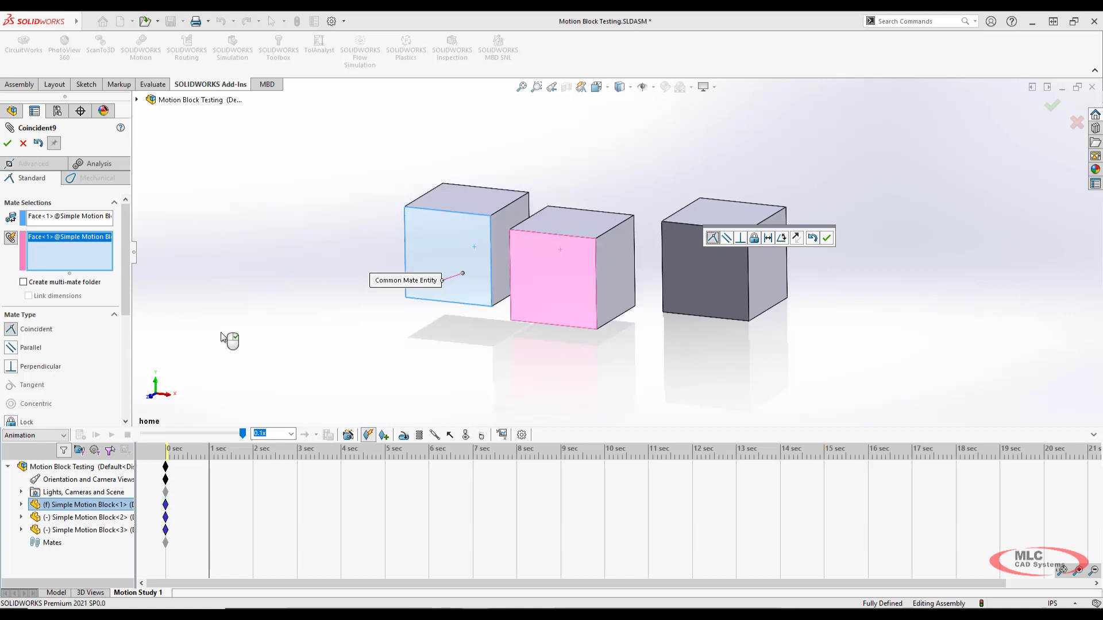
{"action": "left_click", "coordinate": [709, 264]}
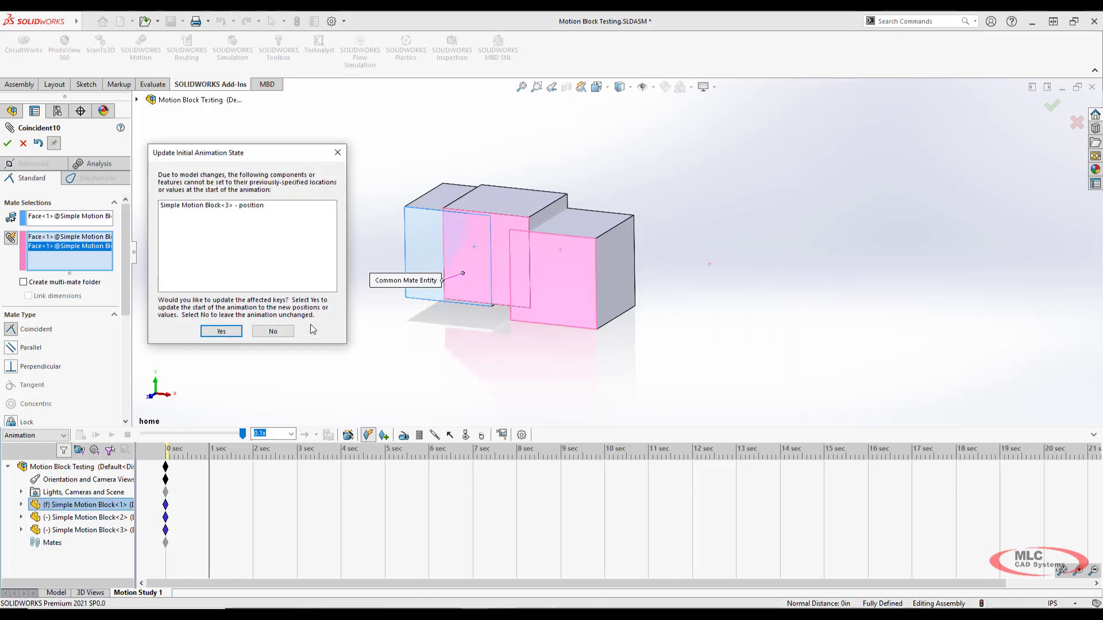
{"action": "left_click", "coordinate": [221, 336]}
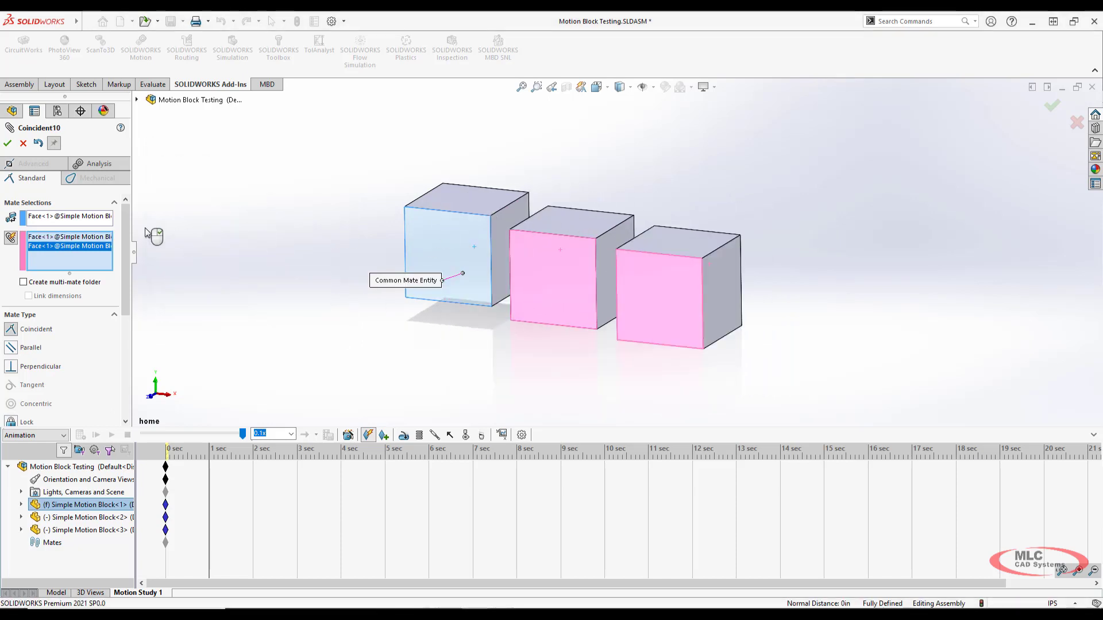
{"action": "left_click", "coordinate": [8, 143]}
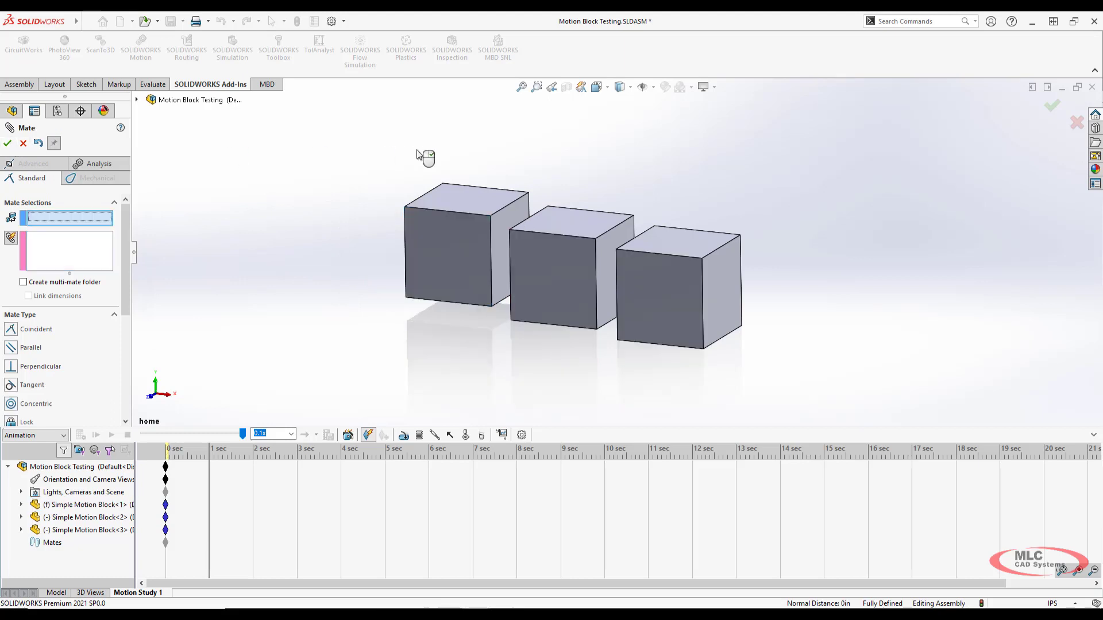
Mate the top faces of the second and third blocks coincident to the first block's top face, updating the initial animation state
{"action": "left_click", "coordinate": [468, 200]}
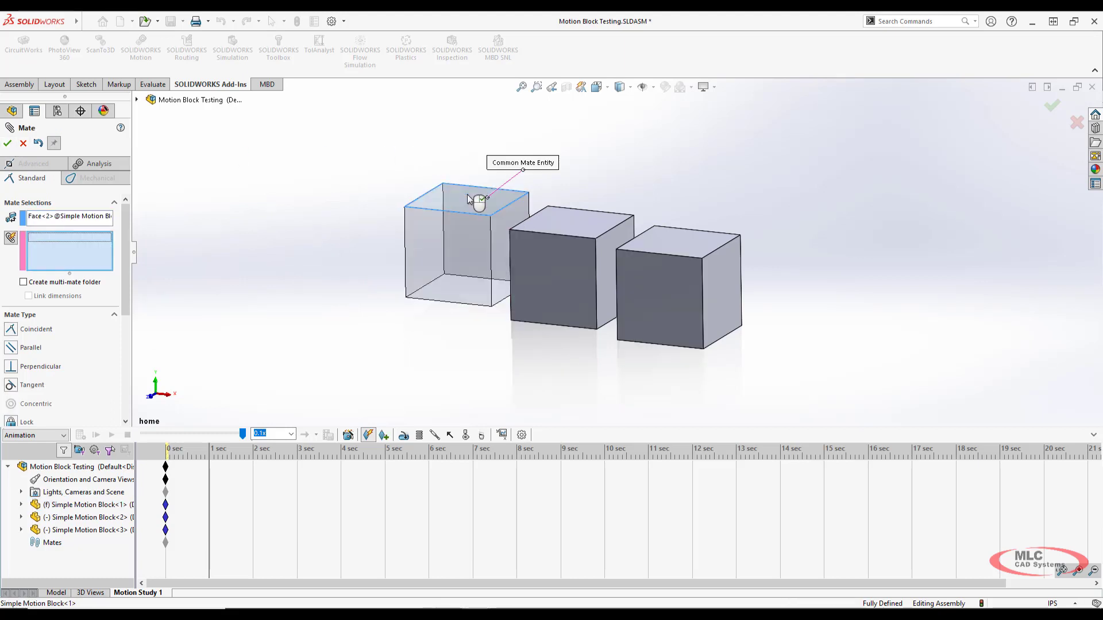
{"action": "left_click", "coordinate": [591, 218]}
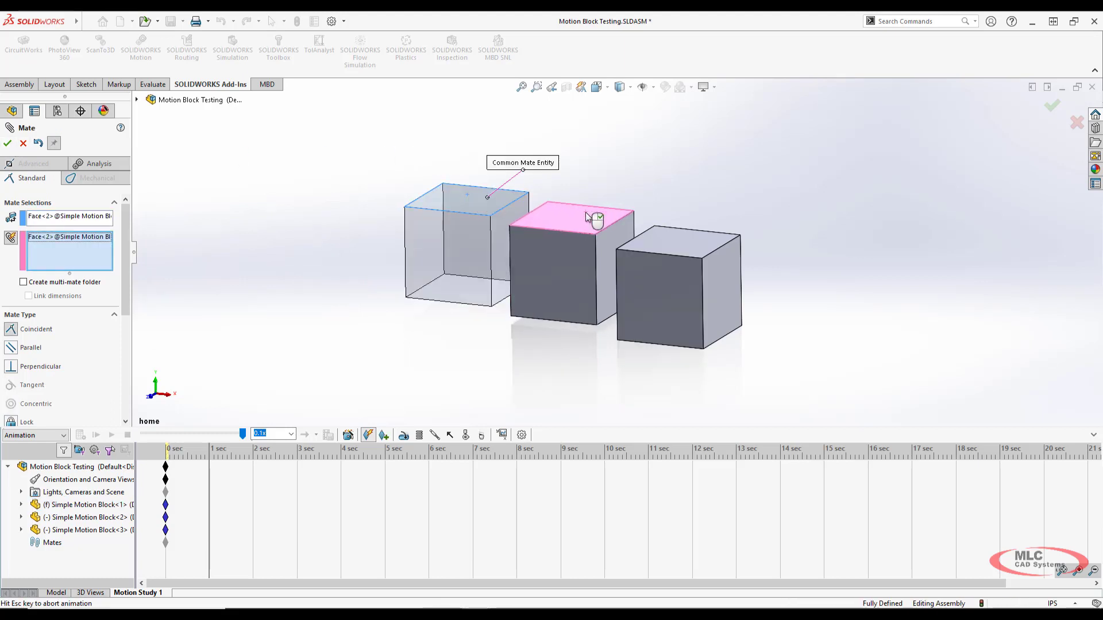
{"action": "key", "text": "Return"}
{"action": "left_click", "coordinate": [675, 244]}
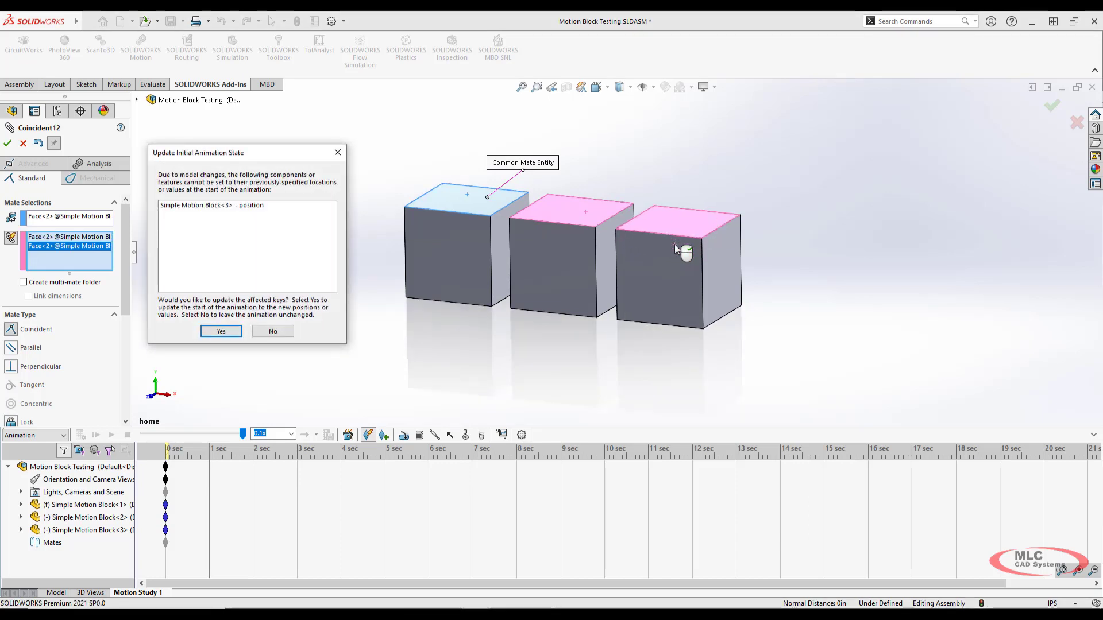
{"action": "key", "text": "Return"}
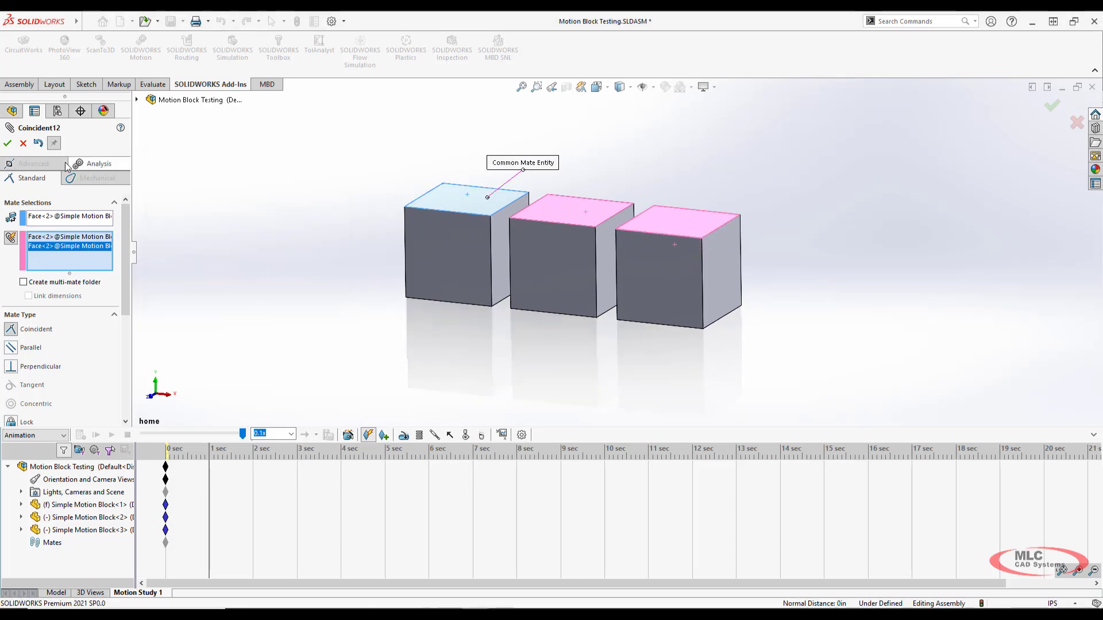
{"action": "left_click", "coordinate": [8, 143]}
{"action": "left_click", "coordinate": [8, 143]}
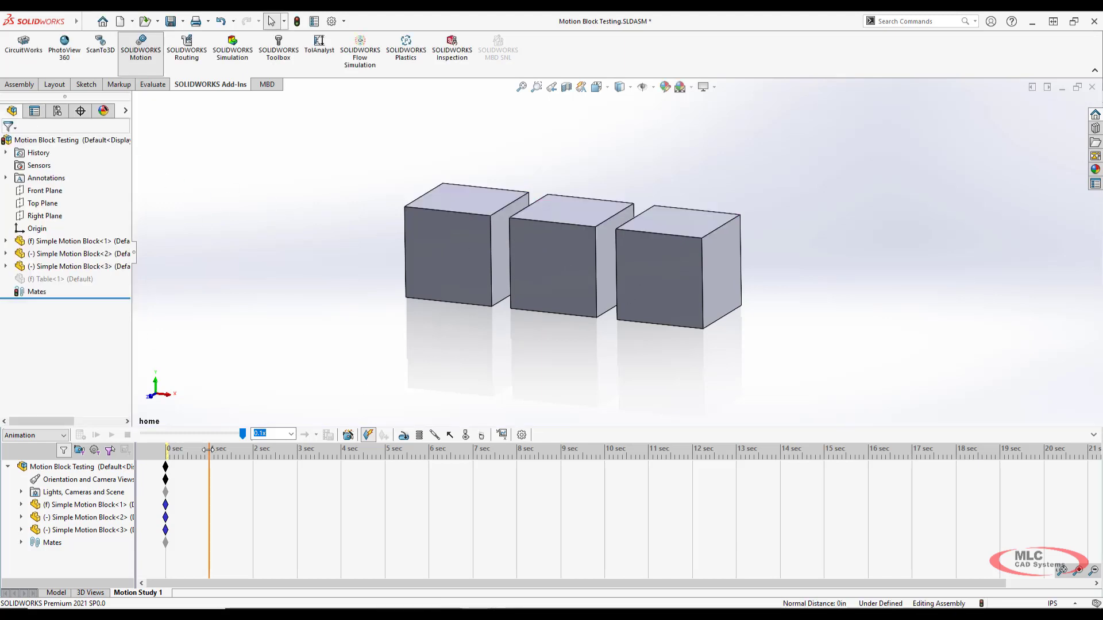
Return the study time to 0 seconds and slide the third and second blocks farther apart from the first
{"action": "left_click_drag", "start_coordinate": [209, 452], "coordinate": [167, 452]}
{"action": "left_click_drag", "start_coordinate": [668, 295], "coordinate": [919, 309]}
{"action": "left_click_drag", "start_coordinate": [590, 287], "coordinate": [712, 320]}
{"action": "left_click", "coordinate": [322, 284]}
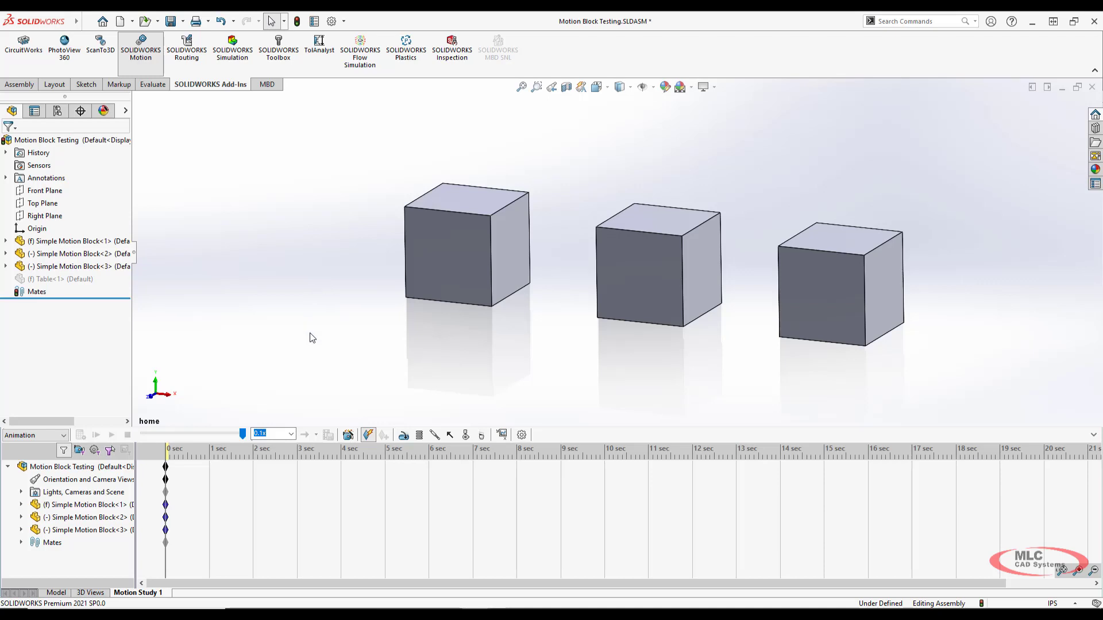
Examine the local coincident mates in the motion study and compare them with the block positions in the assembly model
{"action": "left_click", "coordinate": [22, 543]}
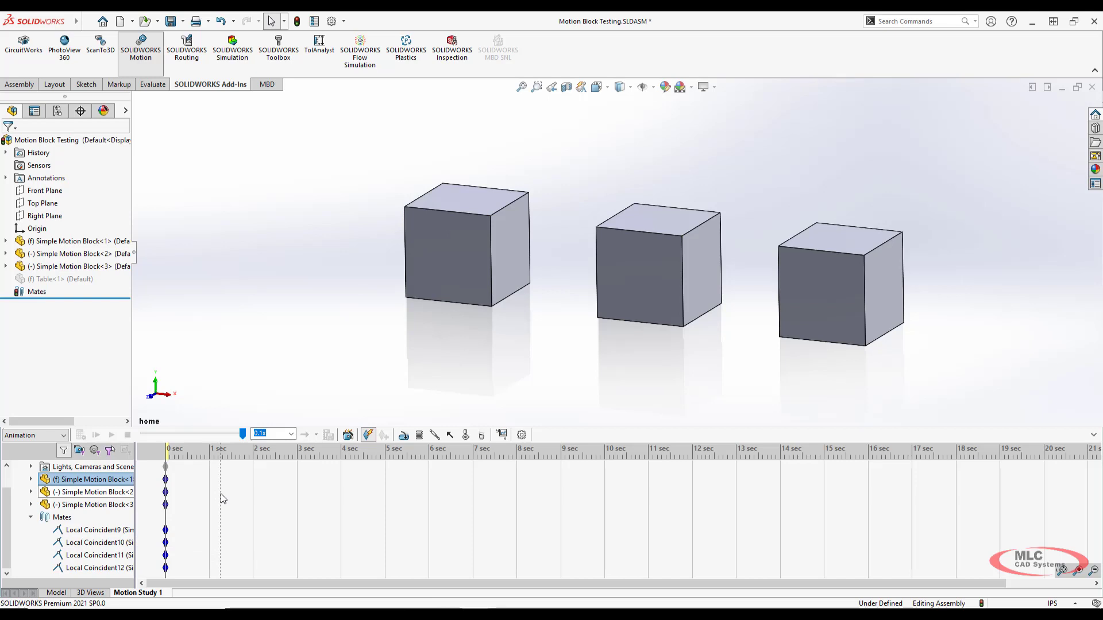
{"action": "left_click", "coordinate": [56, 594]}
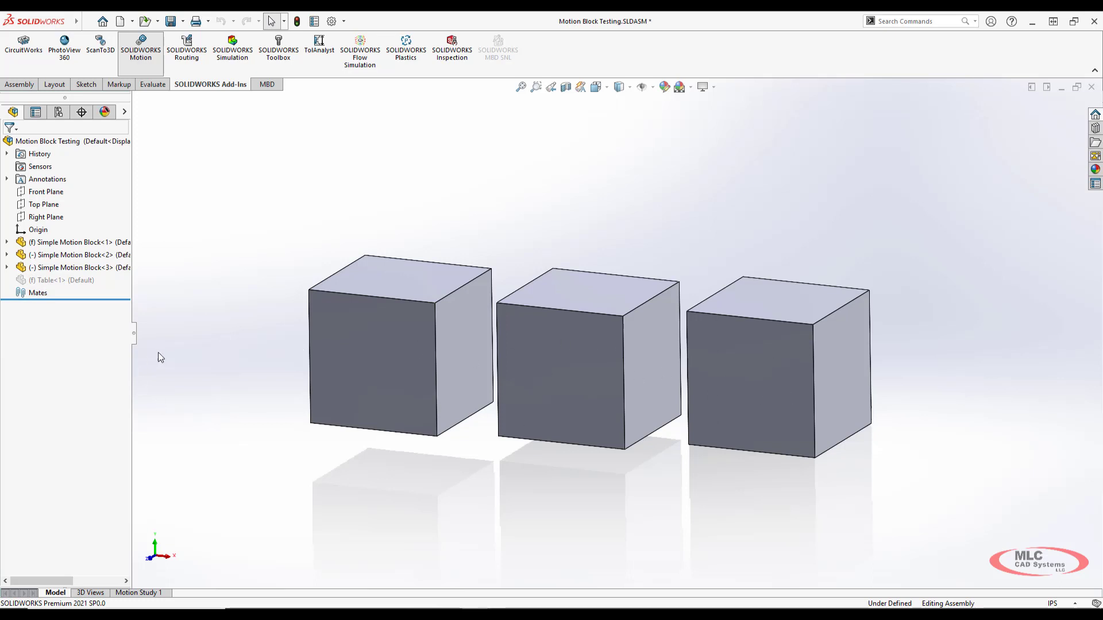
{"action": "left_click", "coordinate": [147, 593]}
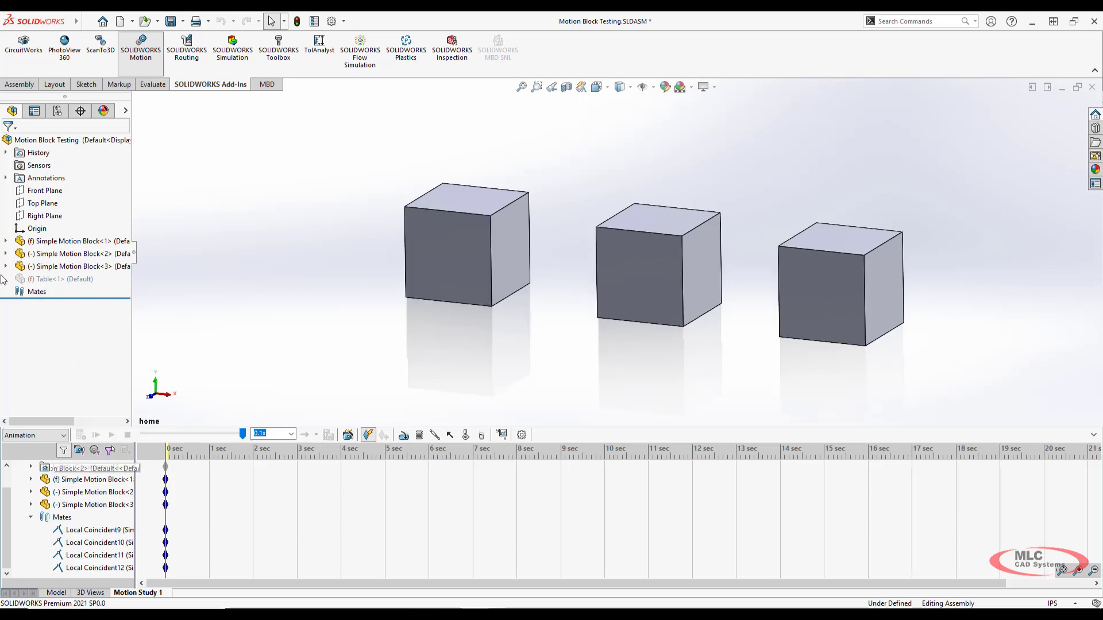
{"action": "right_click", "coordinate": [64, 535]}
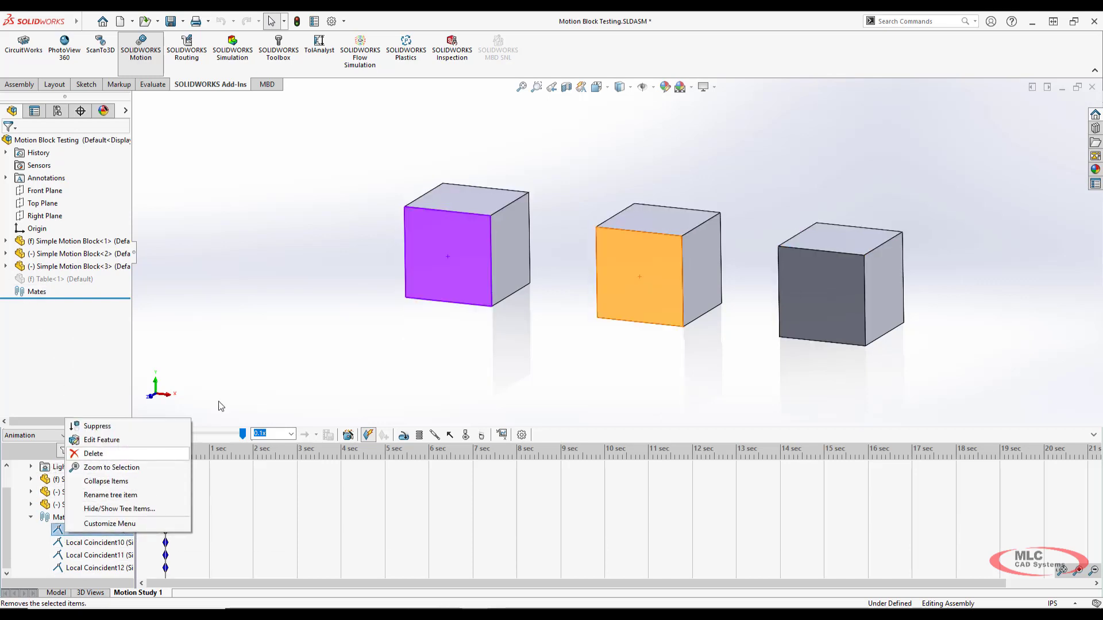
{"action": "left_click", "coordinate": [287, 355]}
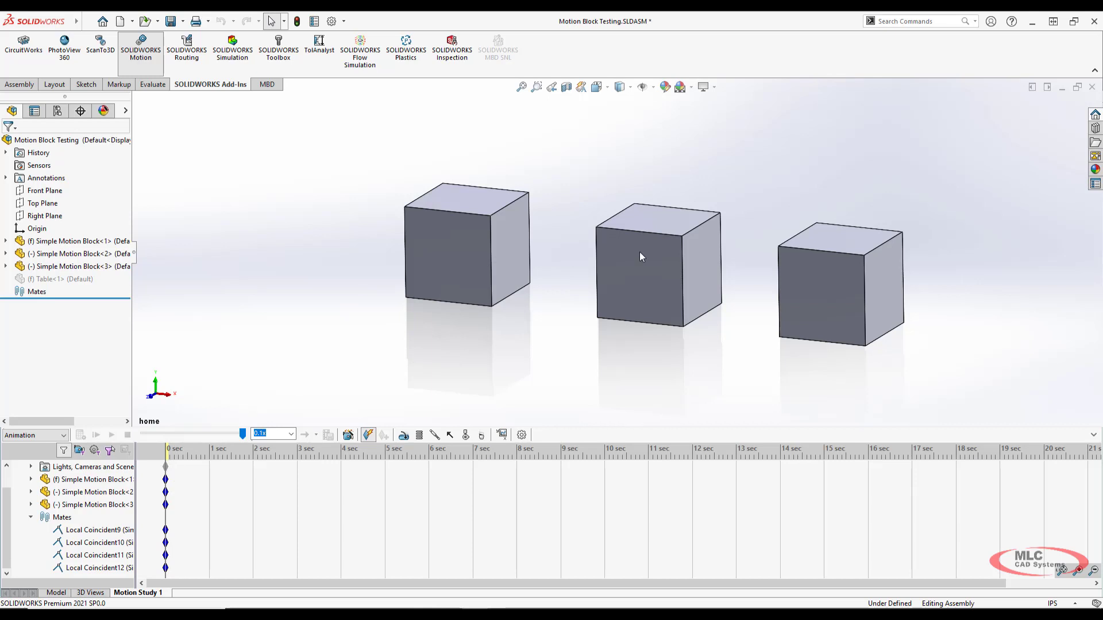
Add a 1 in distance mate between the facing sides of the first and second blocks
{"action": "left_click", "coordinate": [512, 255]}
{"action": "middle_click_drag", "start_coordinate": [526, 273], "coordinate": [621, 247]}
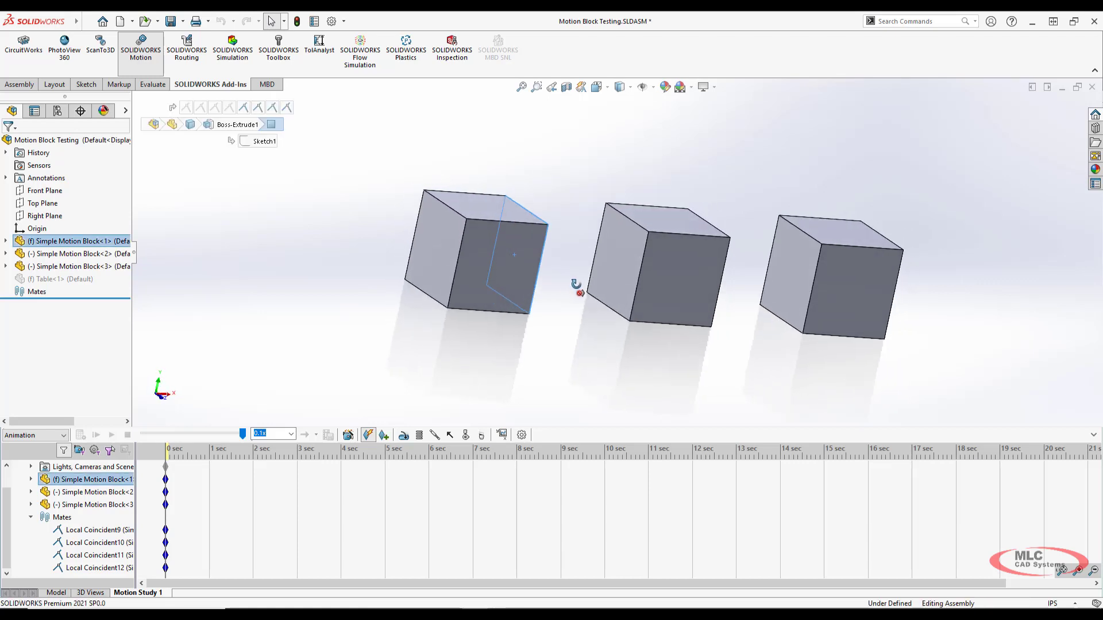
{"action": "left_click", "coordinate": [622, 247], "text": "ctrl"}
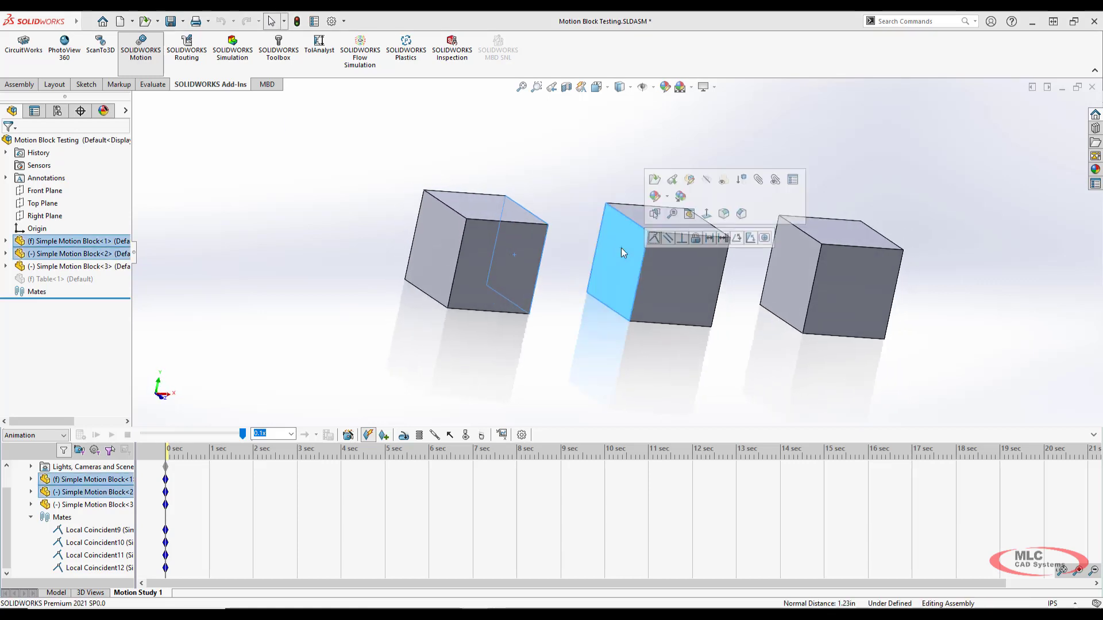
{"action": "left_click", "coordinate": [711, 239]}
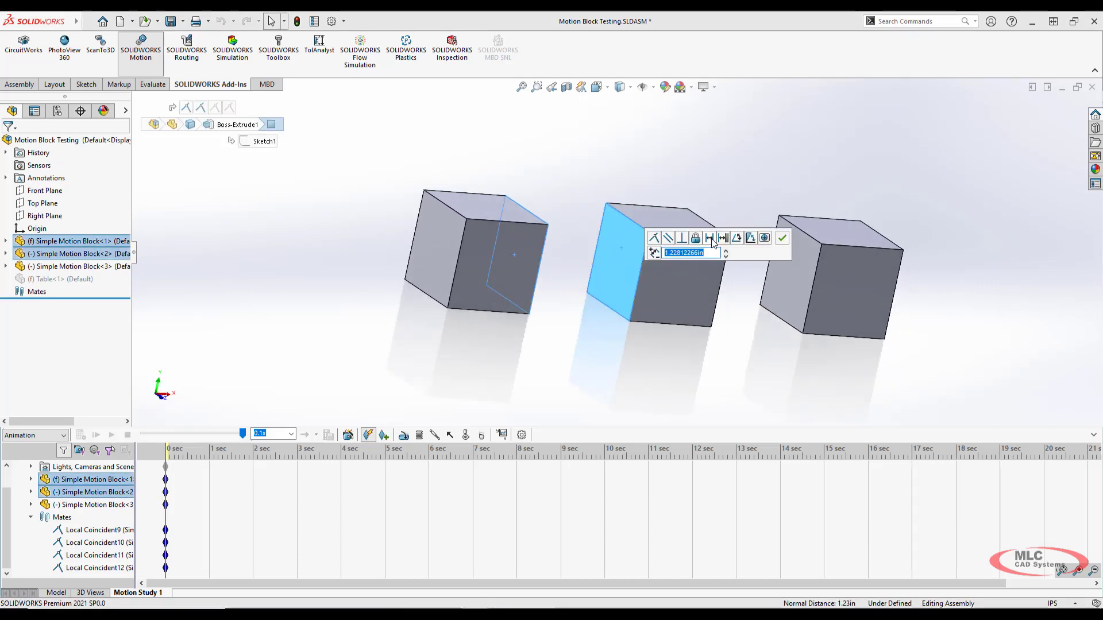
{"action": "type", "text": "1"}
{"action": "key", "text": "Return"}
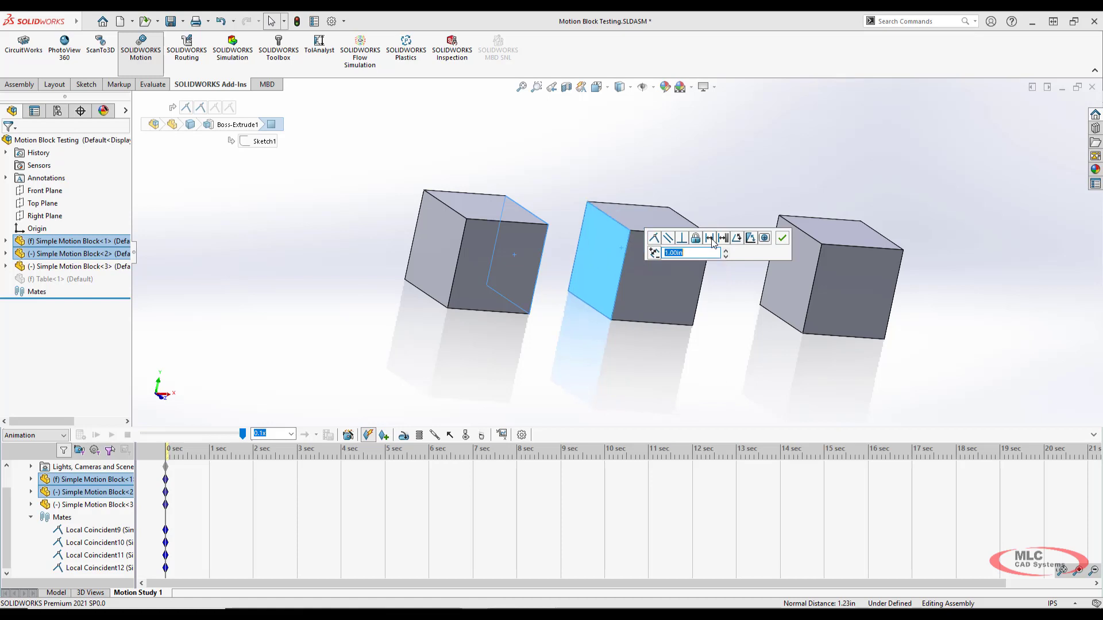
{"action": "left_click", "coordinate": [782, 238]}
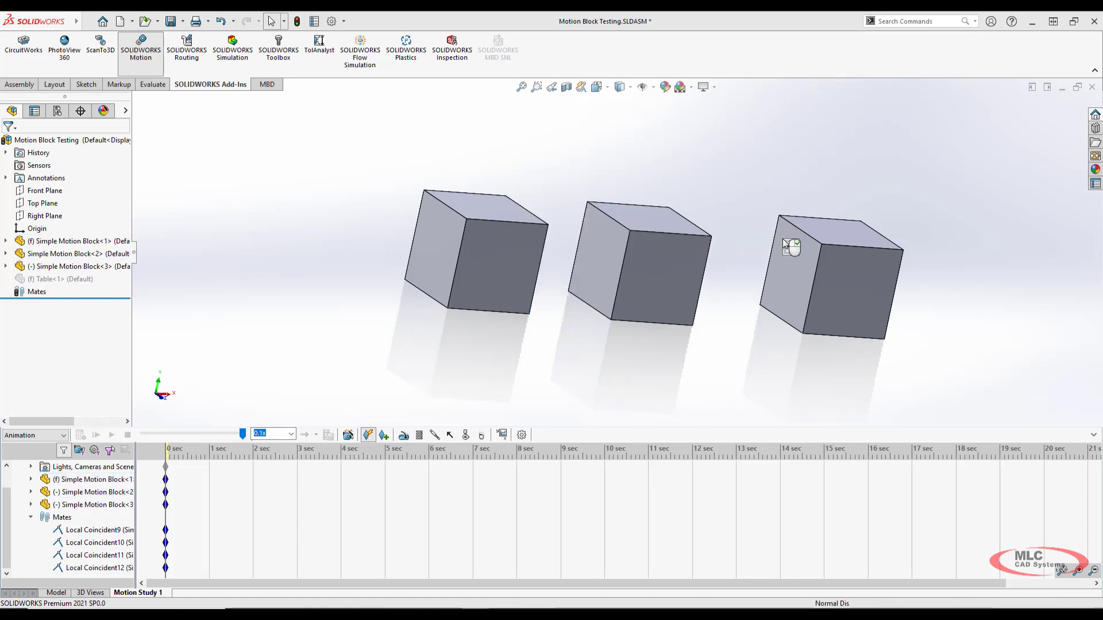
Add a distance mate between the facing sides of the second and third blocks, matching the gap between the first two
{"action": "left_click", "coordinate": [785, 285]}
{"action": "middle_click_drag", "start_coordinate": [777, 300], "coordinate": [687, 273]}
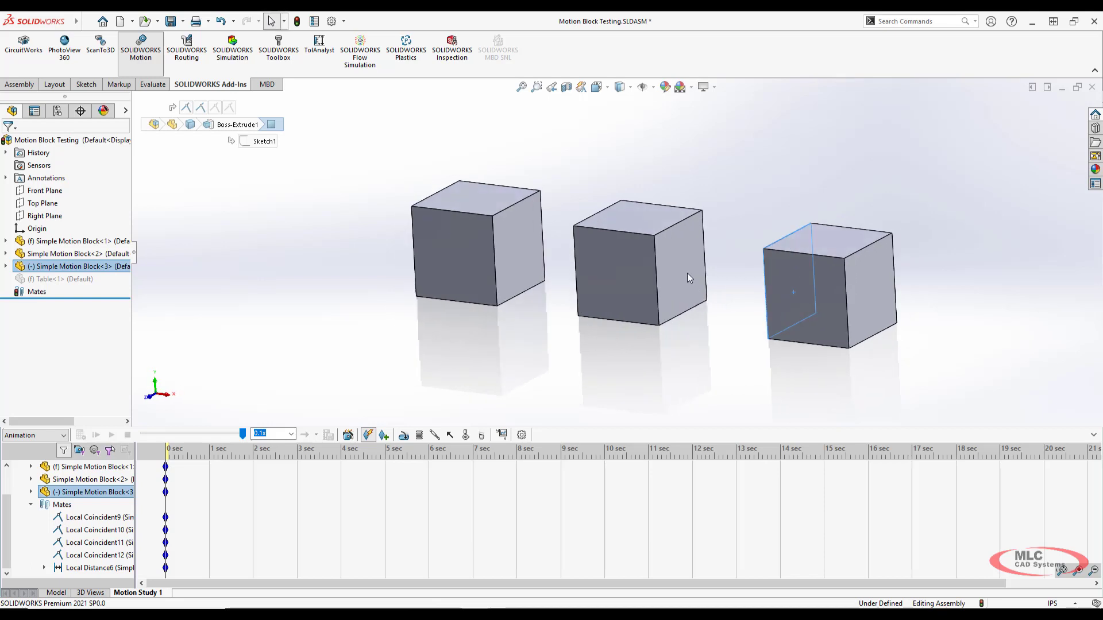
{"action": "left_click", "coordinate": [687, 273], "text": "ctrl"}
{"action": "left_click", "coordinate": [774, 265]}
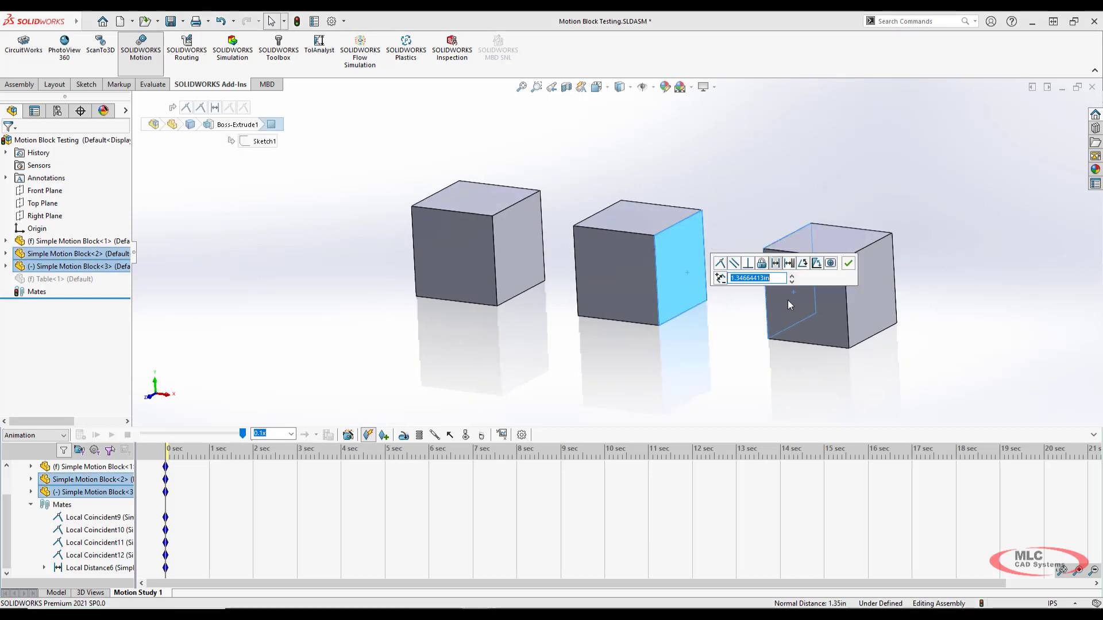
{"action": "key", "text": "Return"}
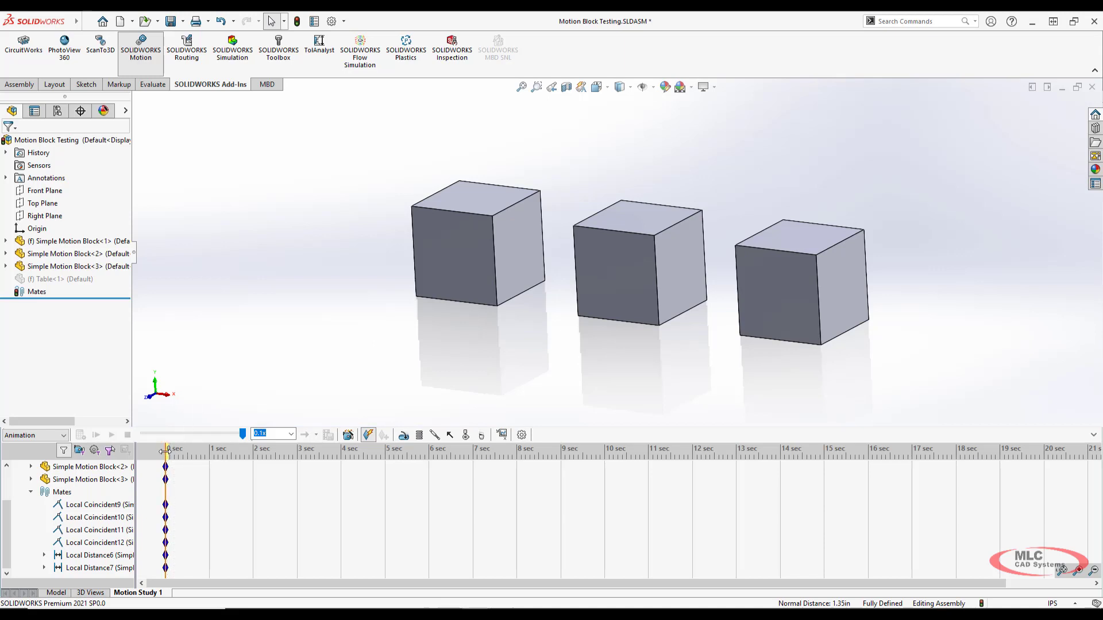
Set the distance mate between the first and second blocks to 0 in at 1 second
{"action": "left_click_drag", "start_coordinate": [165, 452], "coordinate": [209, 451]}
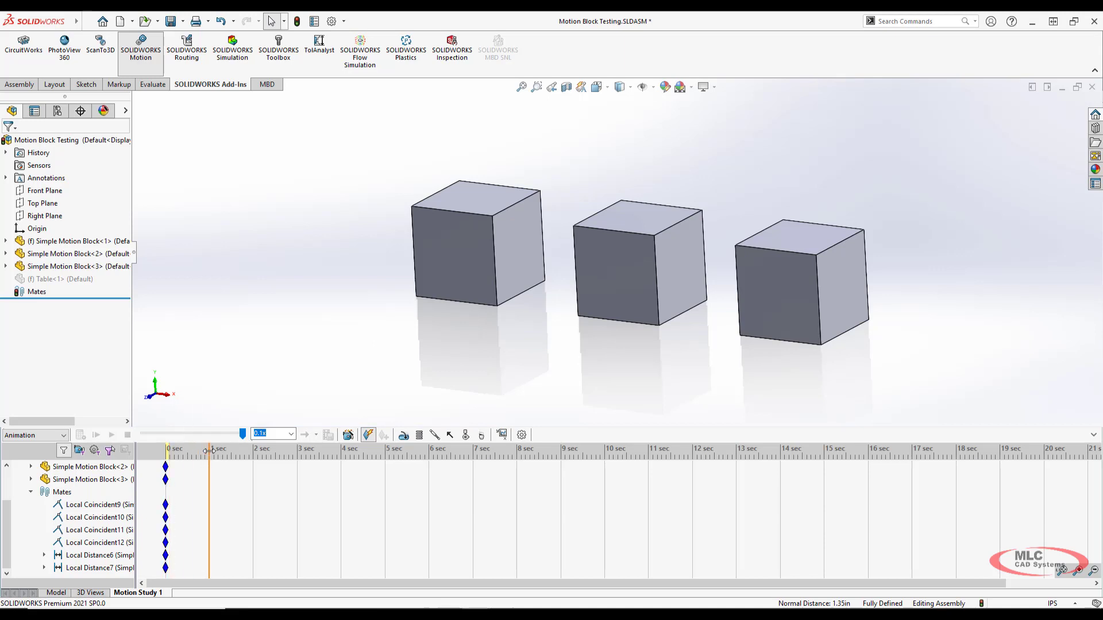
{"action": "right_click", "coordinate": [102, 557]}
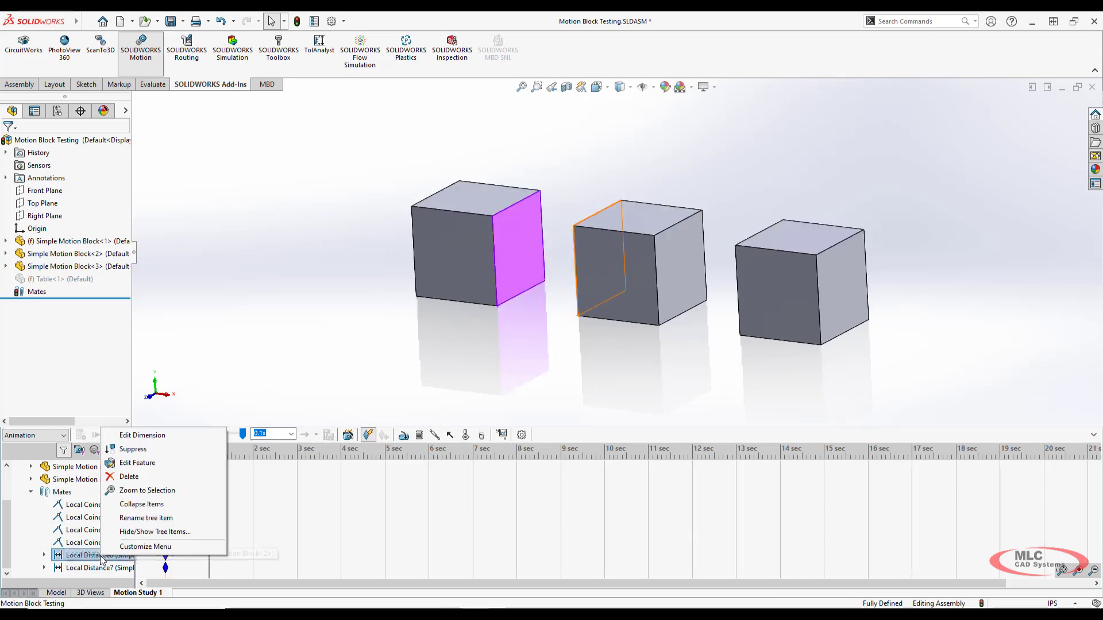
{"action": "left_click", "coordinate": [138, 436]}
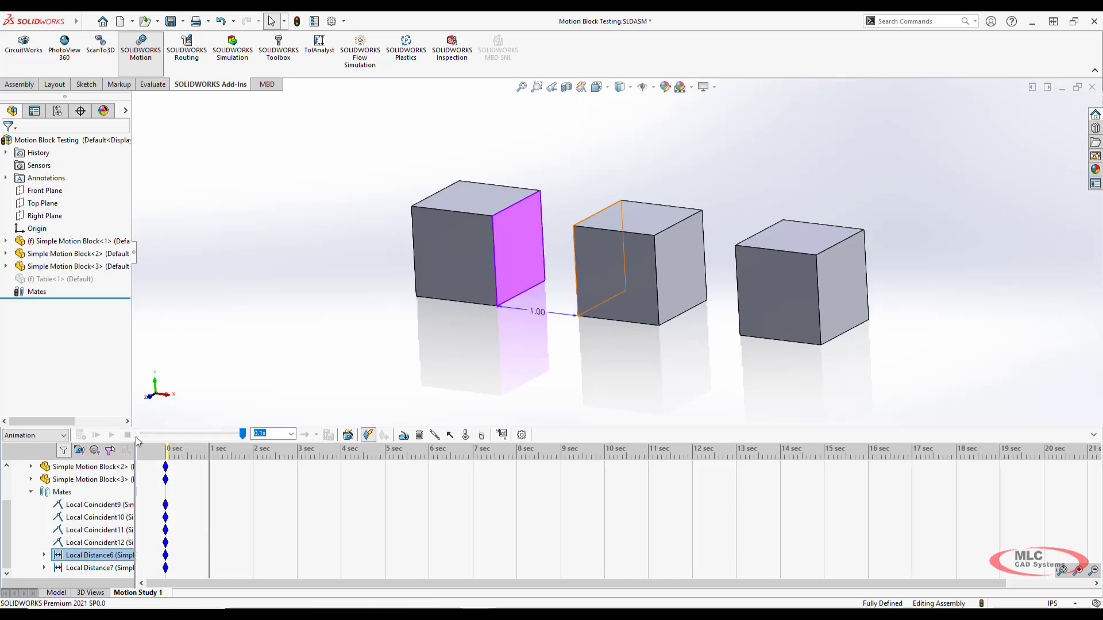
{"action": "type", "text": "0"}
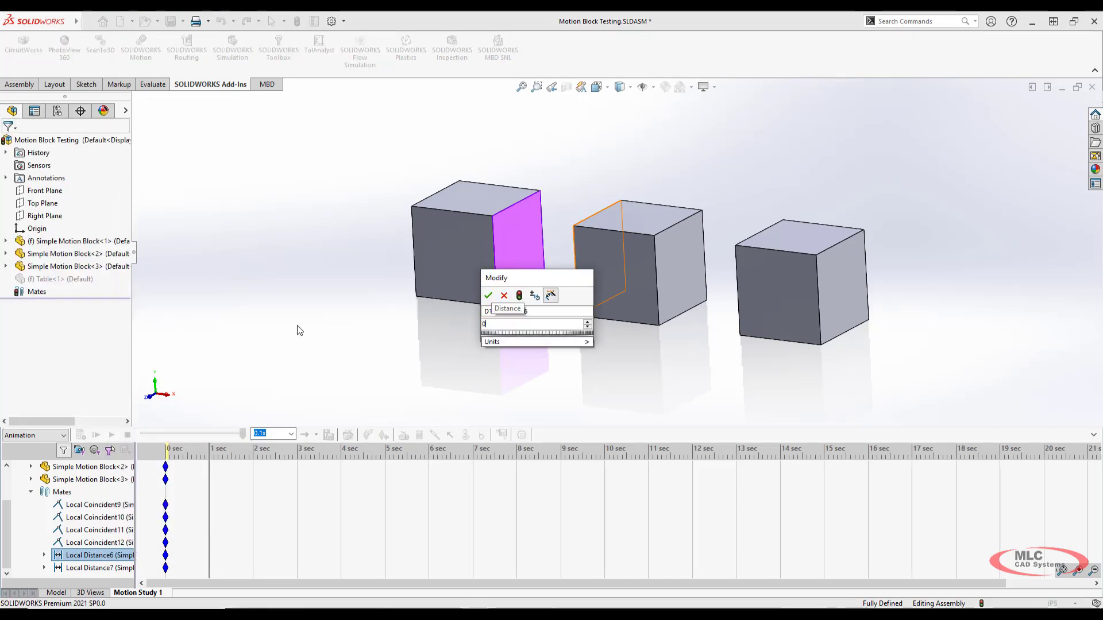
{"action": "key", "text": "Return"}
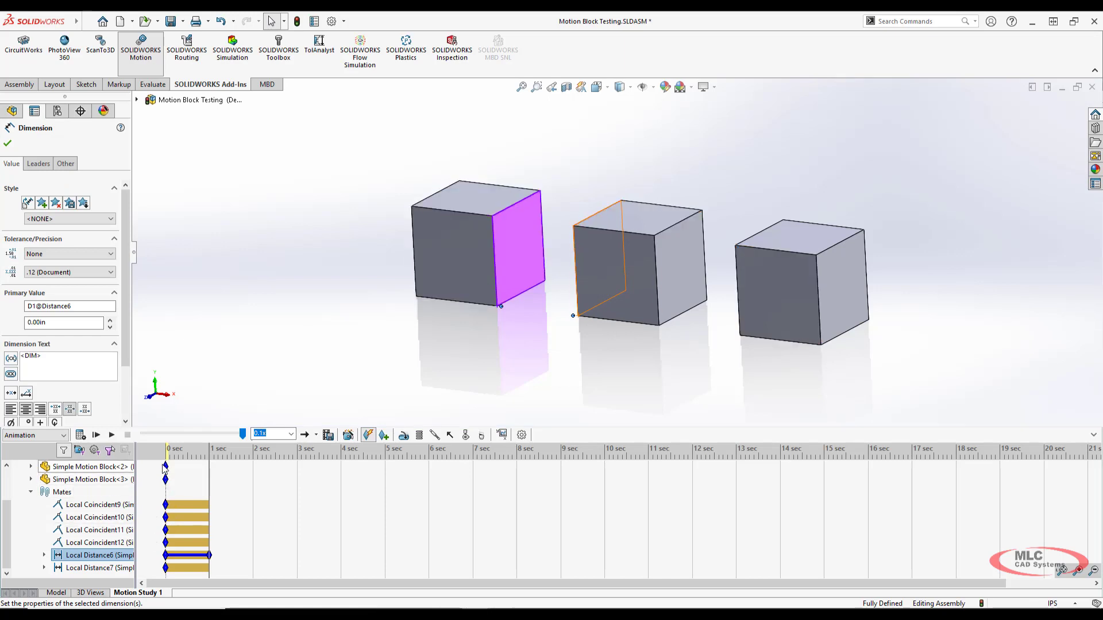
Set the distance mate between the second and third blocks to 0 in at 2 seconds and calculate the study
{"action": "left_click_drag", "start_coordinate": [208, 451], "coordinate": [253, 451]}
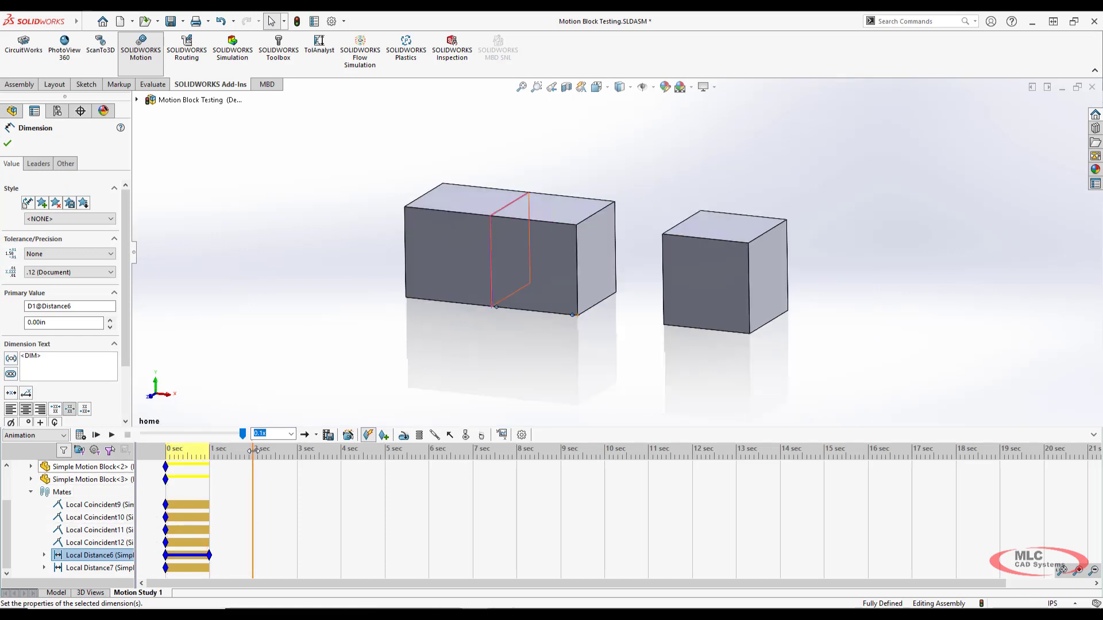
{"action": "right_click", "coordinate": [70, 570]}
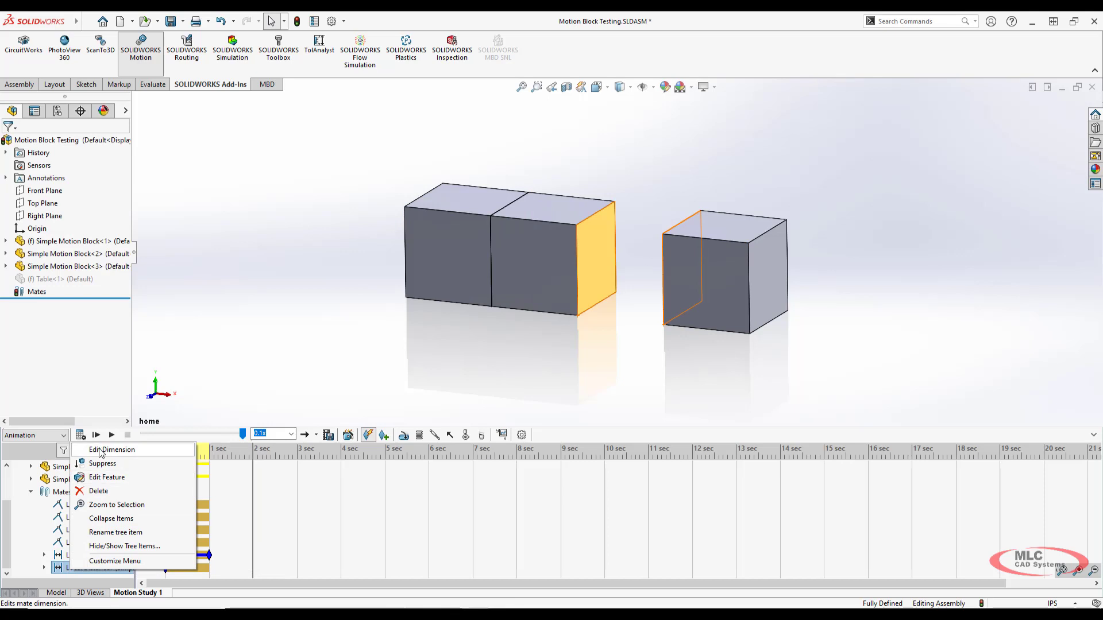
{"action": "left_click", "coordinate": [100, 451]}
{"action": "type", "text": "0"}
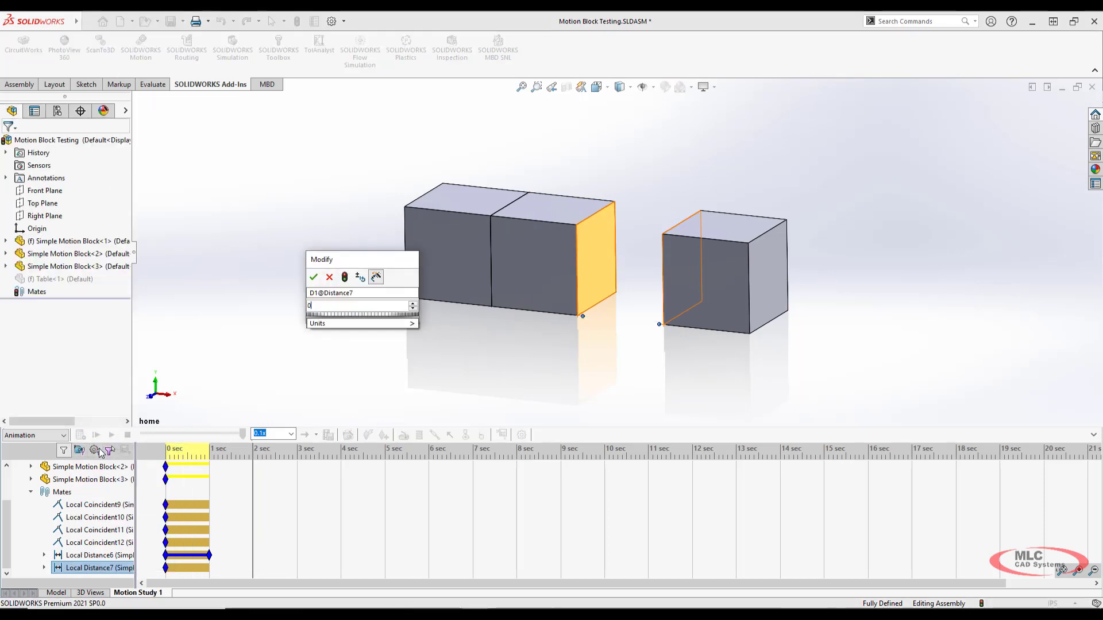
{"action": "key", "text": "Return"}
{"action": "left_click", "coordinate": [80, 437]}
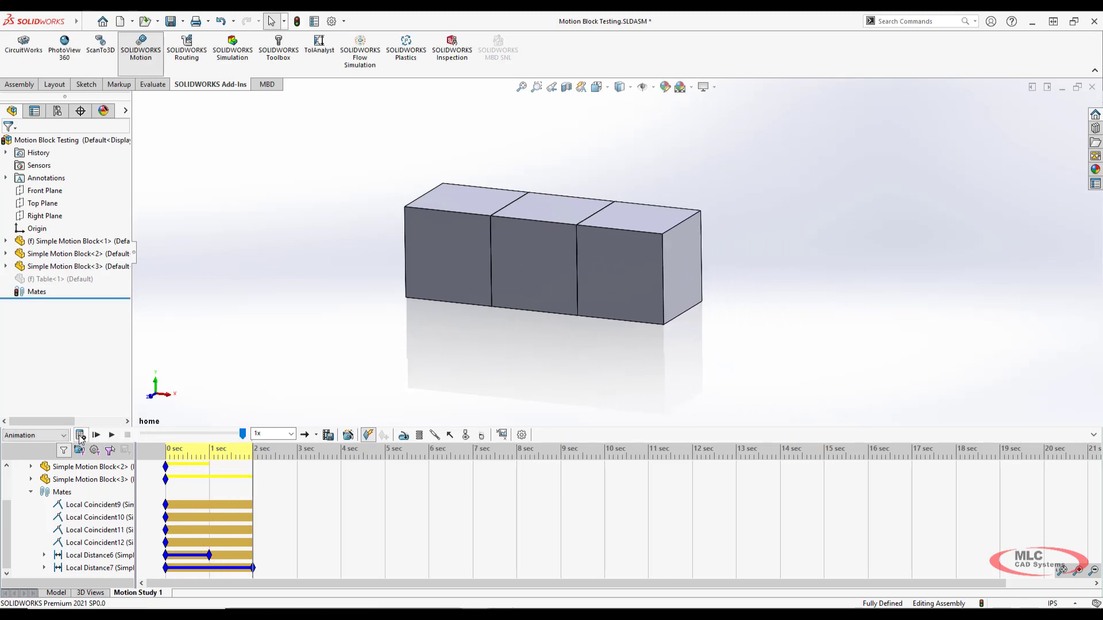
{"action": "left_click", "coordinate": [81, 438]}
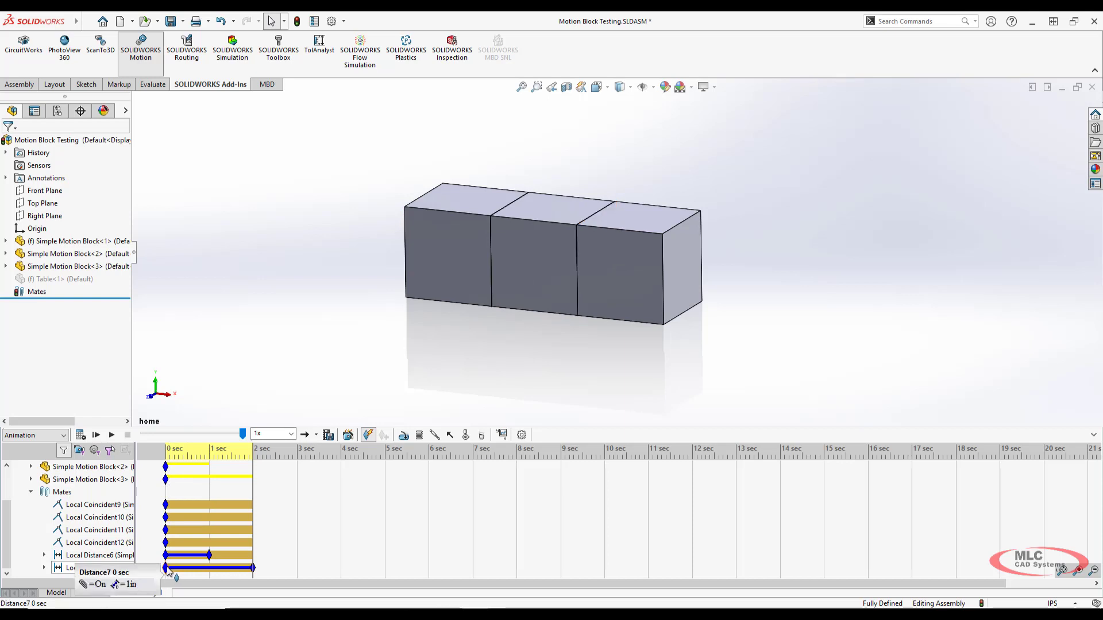
Start the distance change between the second and third blocks at 1 second and unsuppress that mate at 0 seconds
{"action": "left_click_drag", "start_coordinate": [166, 568], "coordinate": [209, 568]}
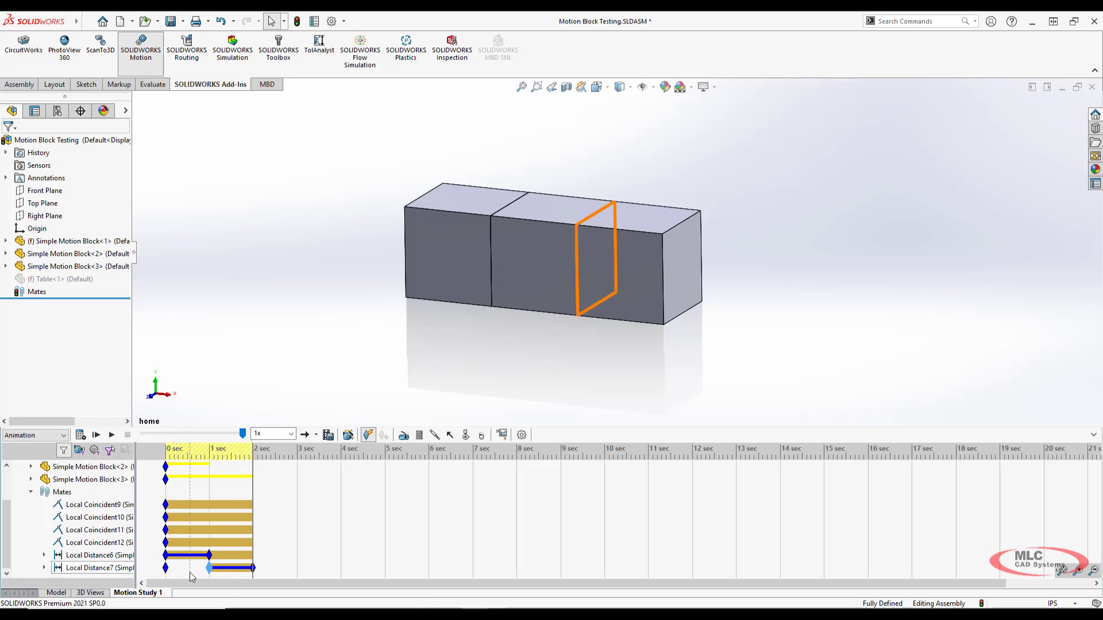
{"action": "left_click", "coordinate": [167, 453]}
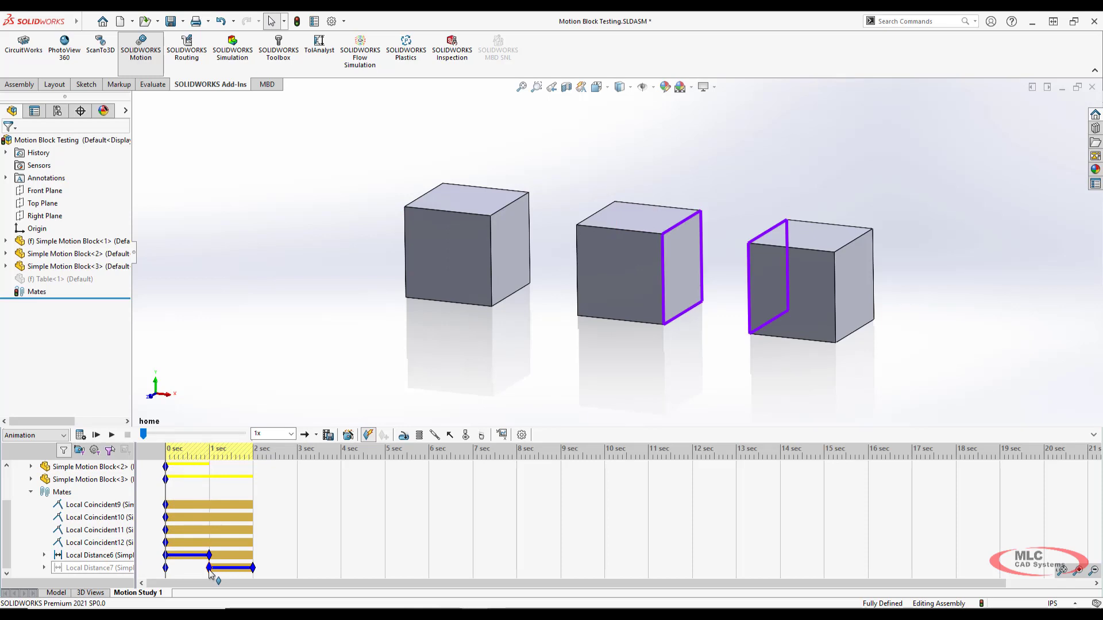
{"action": "left_click", "coordinate": [44, 569]}
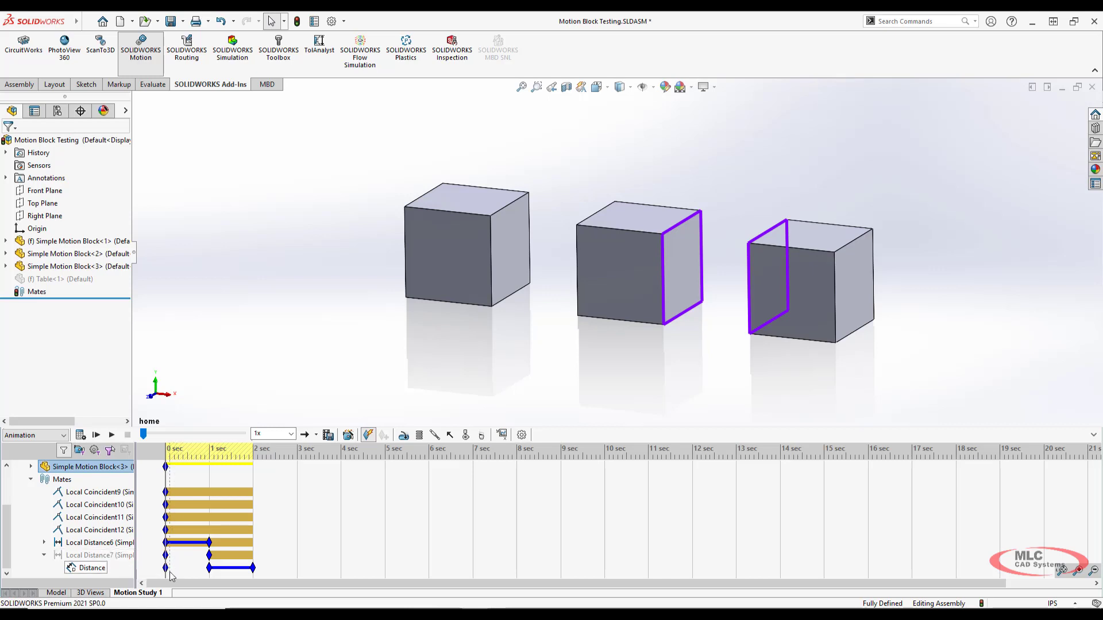
{"action": "right_click", "coordinate": [104, 555]}
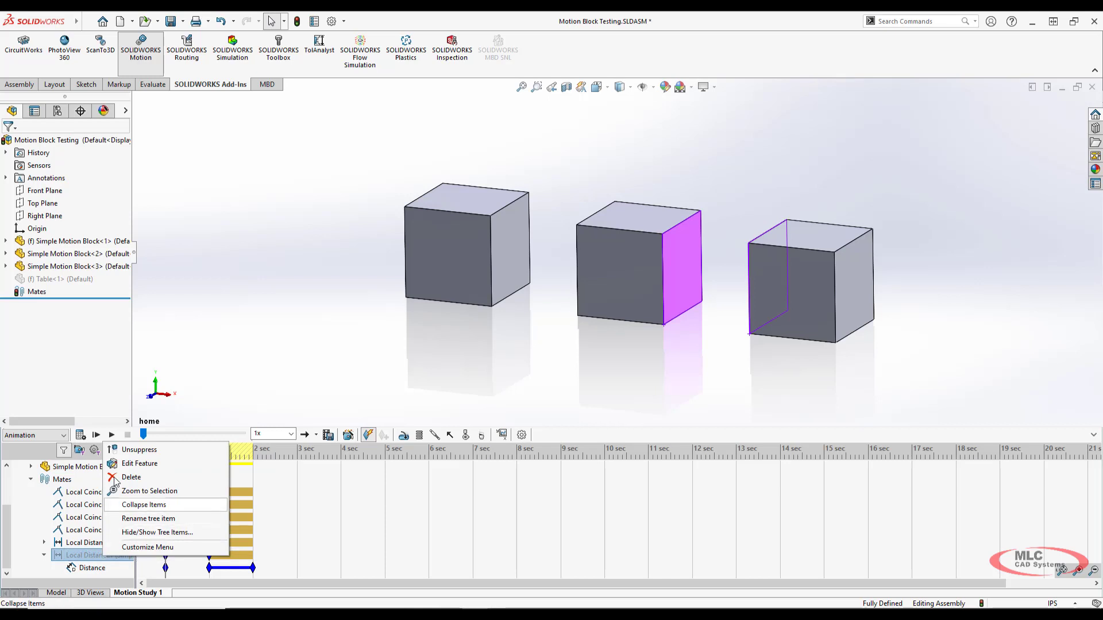
{"action": "left_click", "coordinate": [130, 451]}
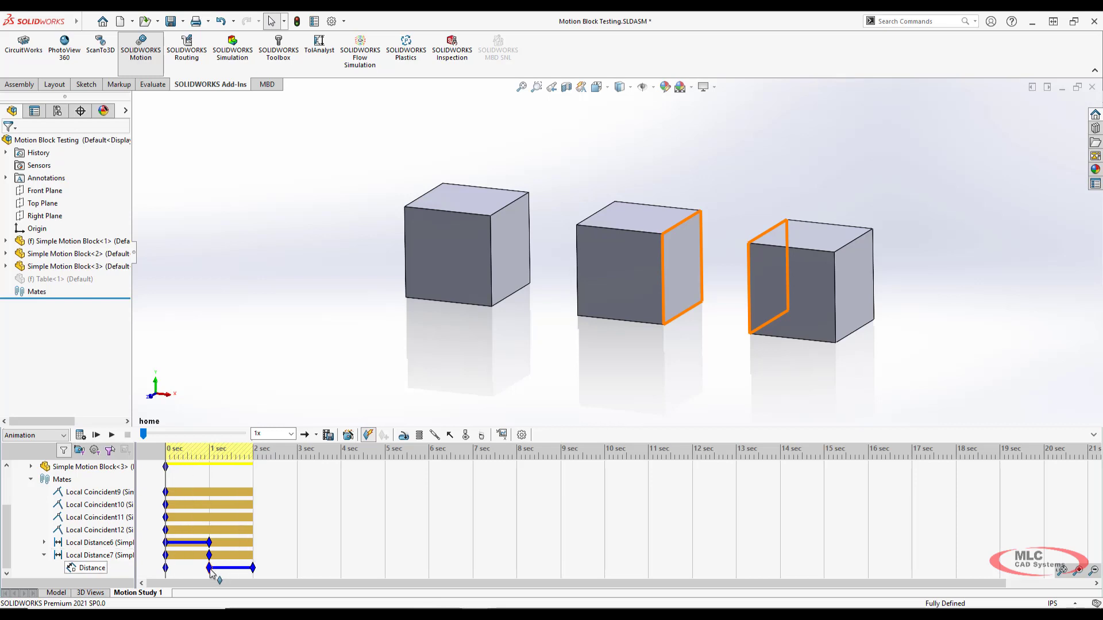
{"action": "left_click", "coordinate": [45, 554]}
{"action": "left_click", "coordinate": [30, 492]}
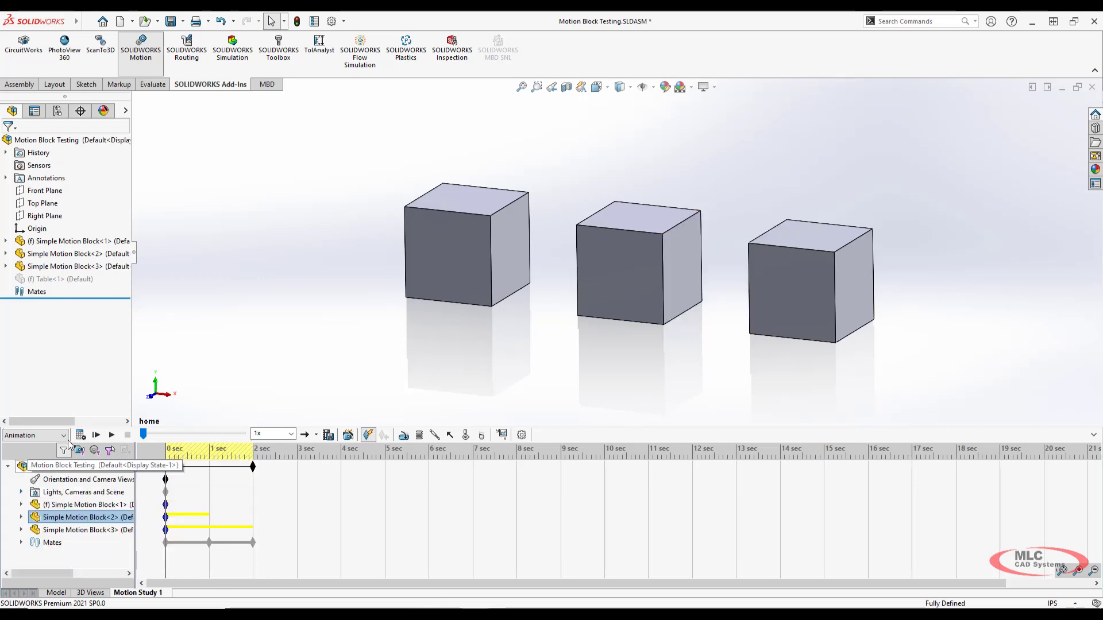
Recalculate the motion study to review the blocks closing one after the other
{"action": "left_click", "coordinate": [81, 435]}
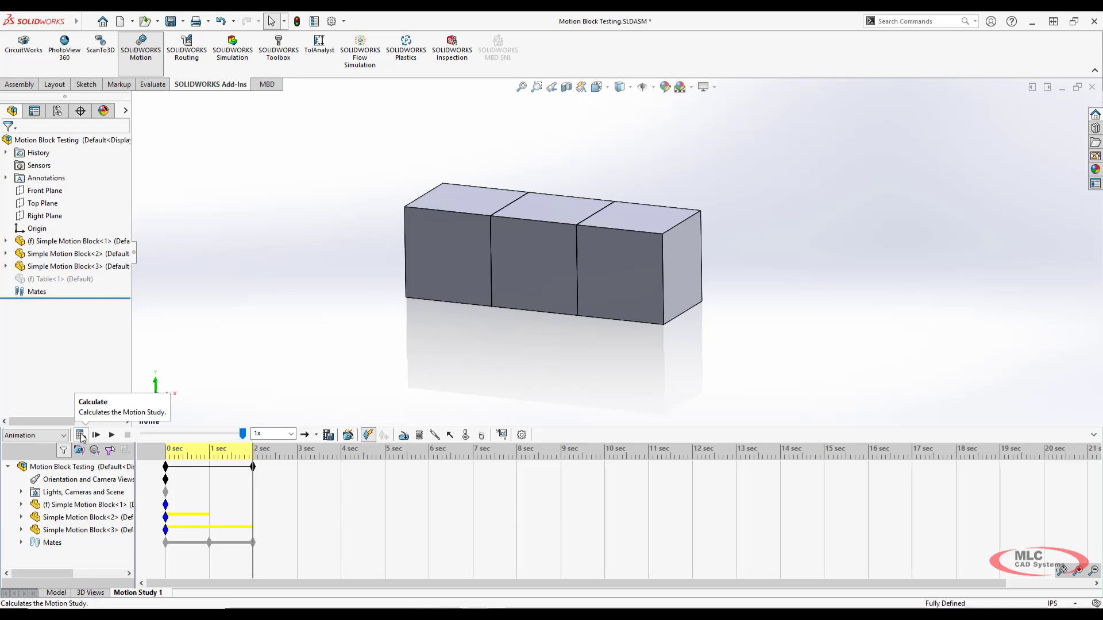
{"action": "left_click", "coordinate": [80, 435]}
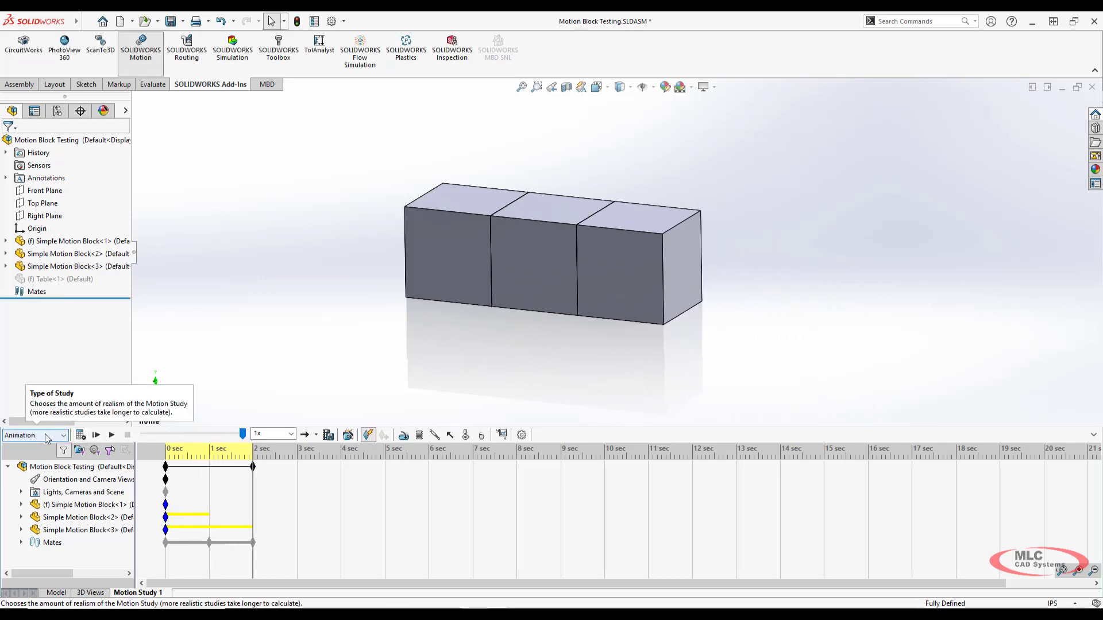
Set the interpolation mode of the first distance mate's 1-second key to Ease out and recalculate the study
{"action": "left_click", "coordinate": [21, 542]}
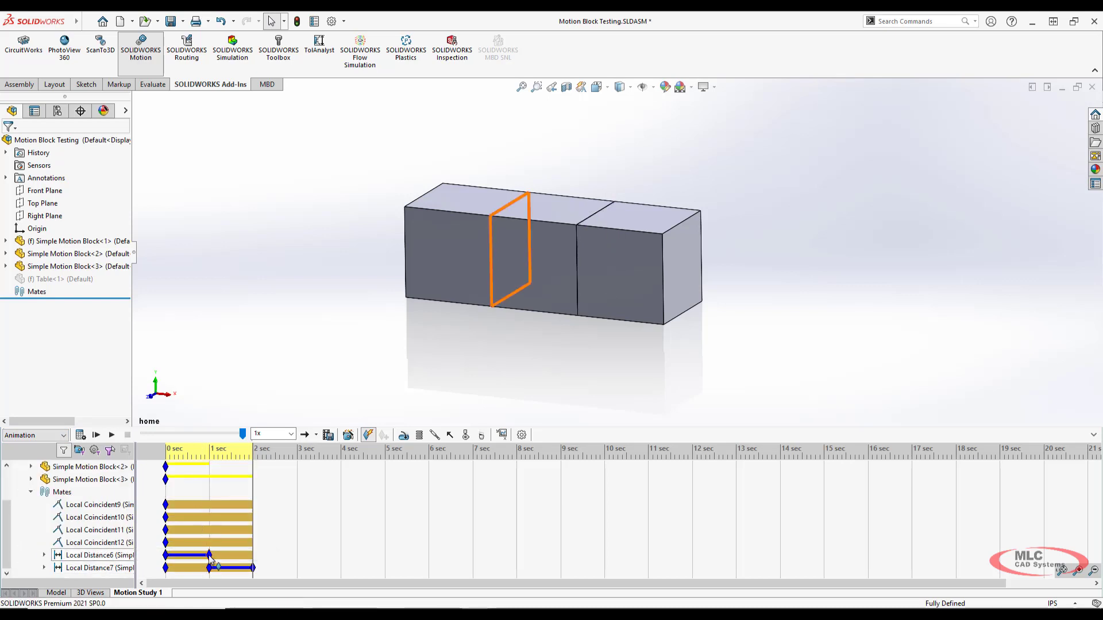
{"action": "right_click", "coordinate": [208, 555]}
{"action": "mouse_move", "coordinate": [294, 550]}
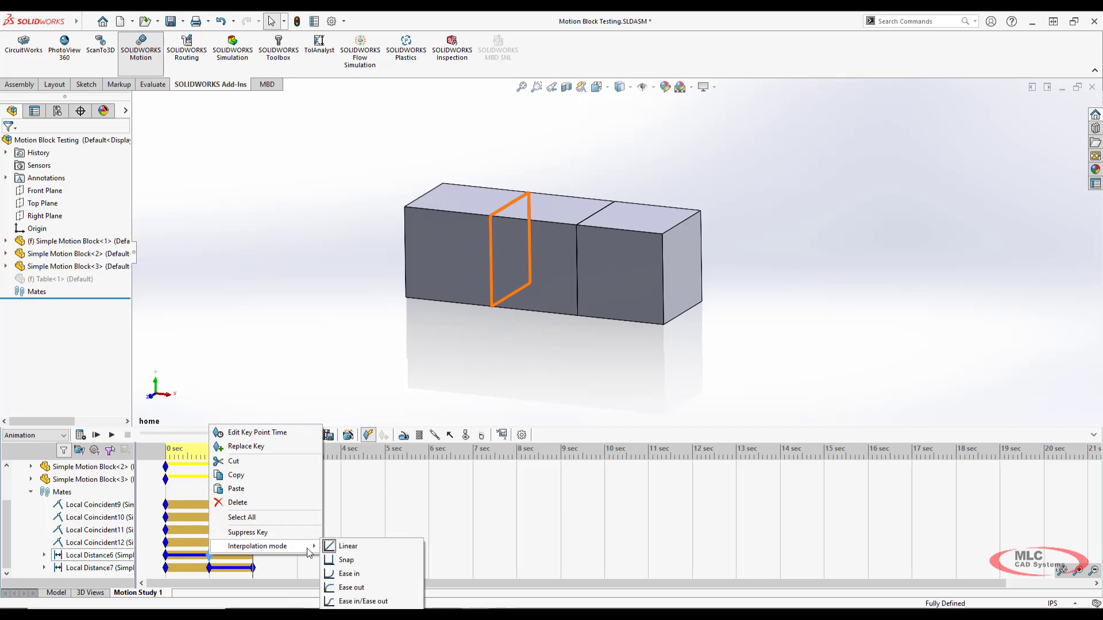
{"action": "left_click", "coordinate": [350, 588]}
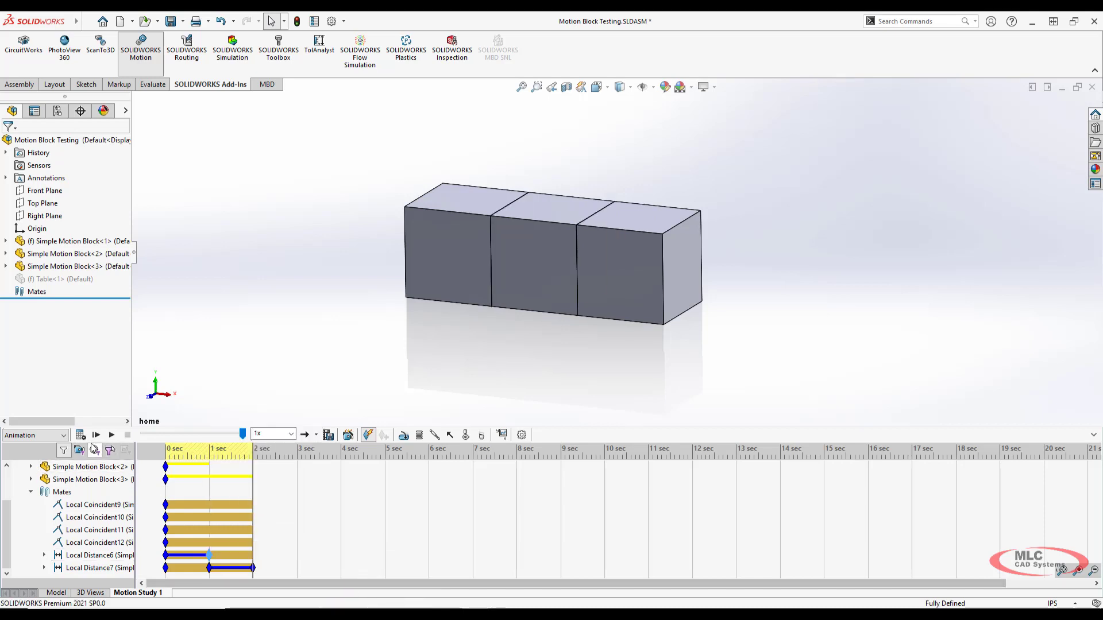
{"action": "left_click", "coordinate": [80, 435]}
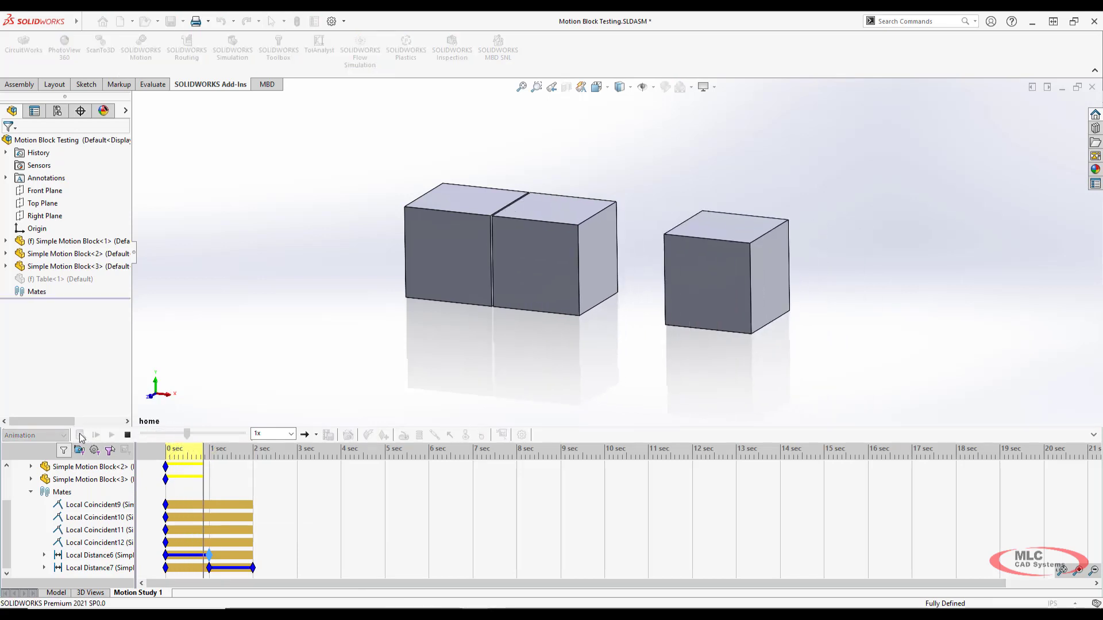
{"action": "right_click", "coordinate": [209, 553]}
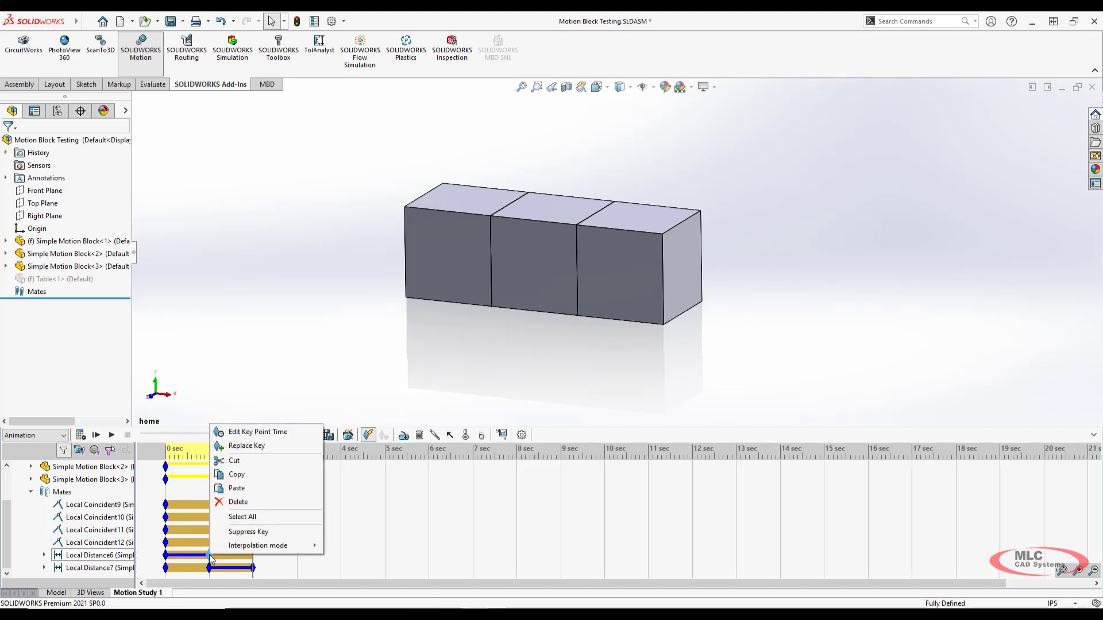
{"action": "left_click", "coordinate": [194, 385]}
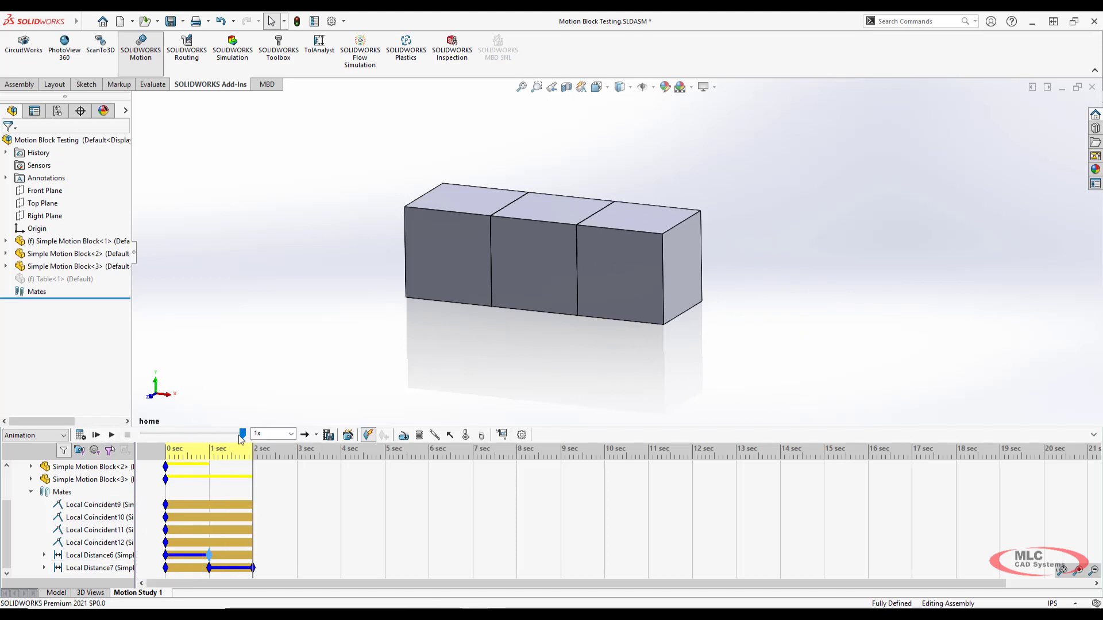
Set the playback duration to 5 sec and play the animation from the start
{"action": "left_click", "coordinate": [290, 436]}
{"action": "left_click", "coordinate": [271, 505]}
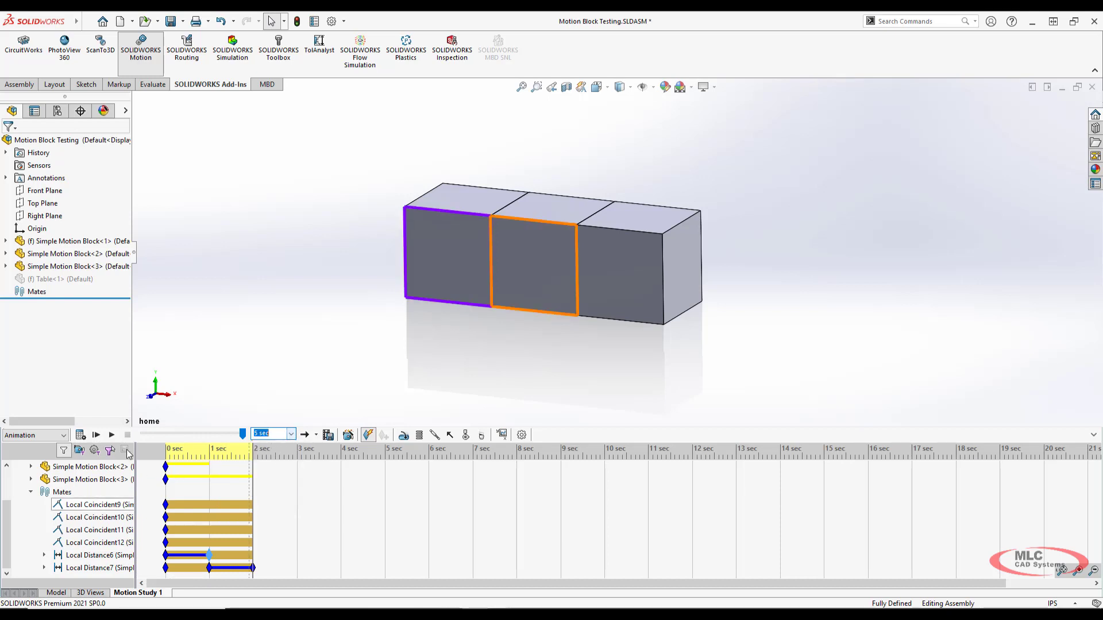
{"action": "left_click", "coordinate": [92, 436]}
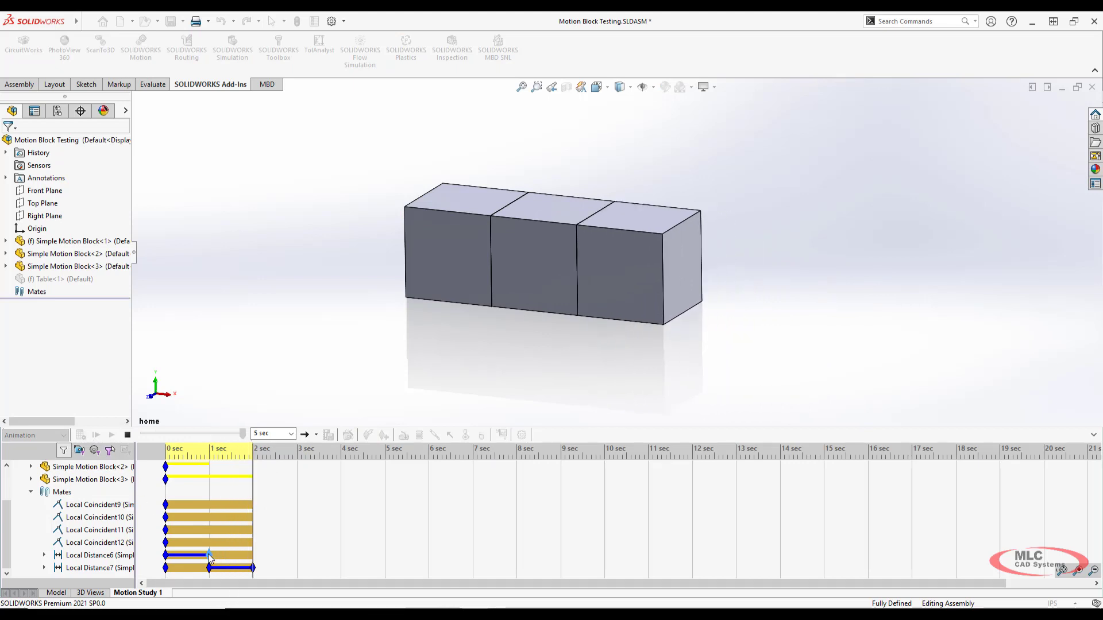
Set the interpolation mode of the first distance mate's 1-second key to Ease in and recalculate the study
{"action": "right_click", "coordinate": [208, 553]}
{"action": "mouse_move", "coordinate": [233, 549]}
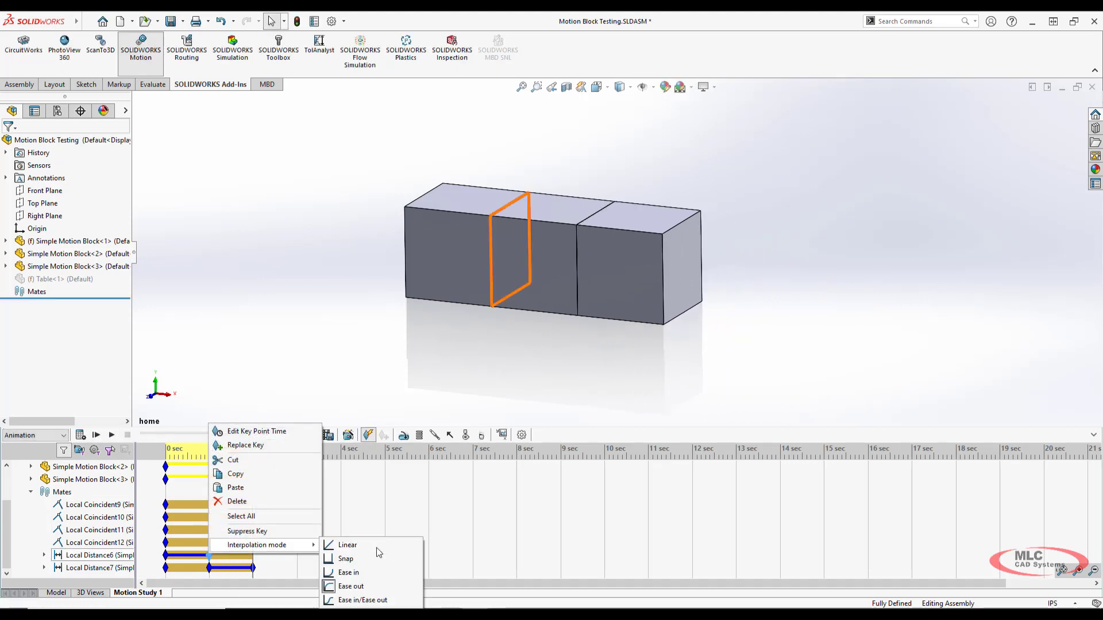
{"action": "left_click", "coordinate": [383, 573]}
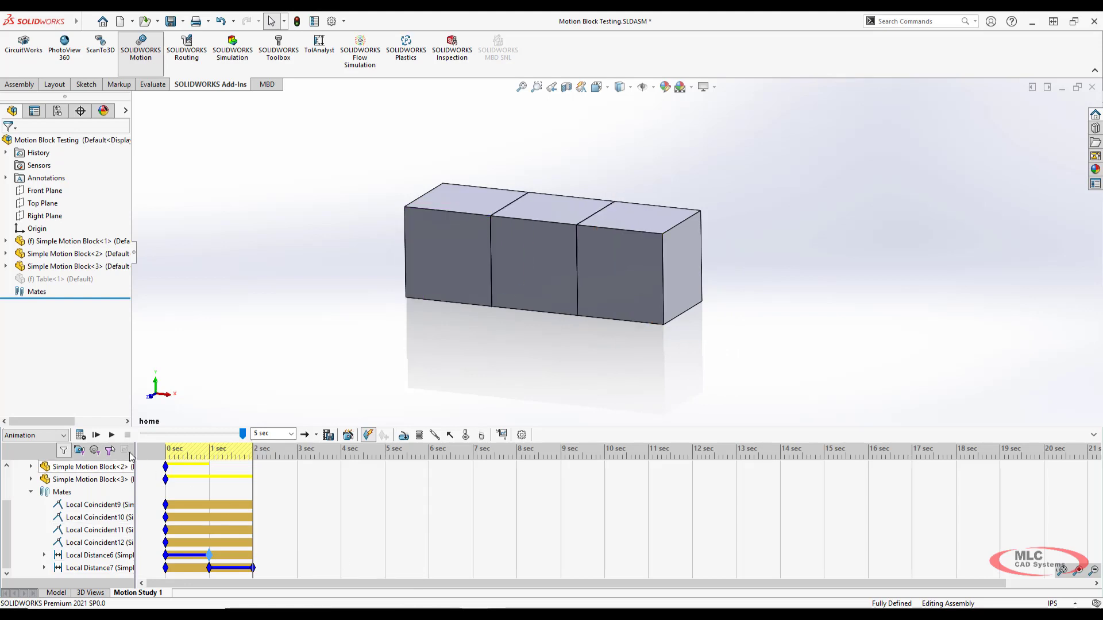
{"action": "left_click", "coordinate": [81, 436]}
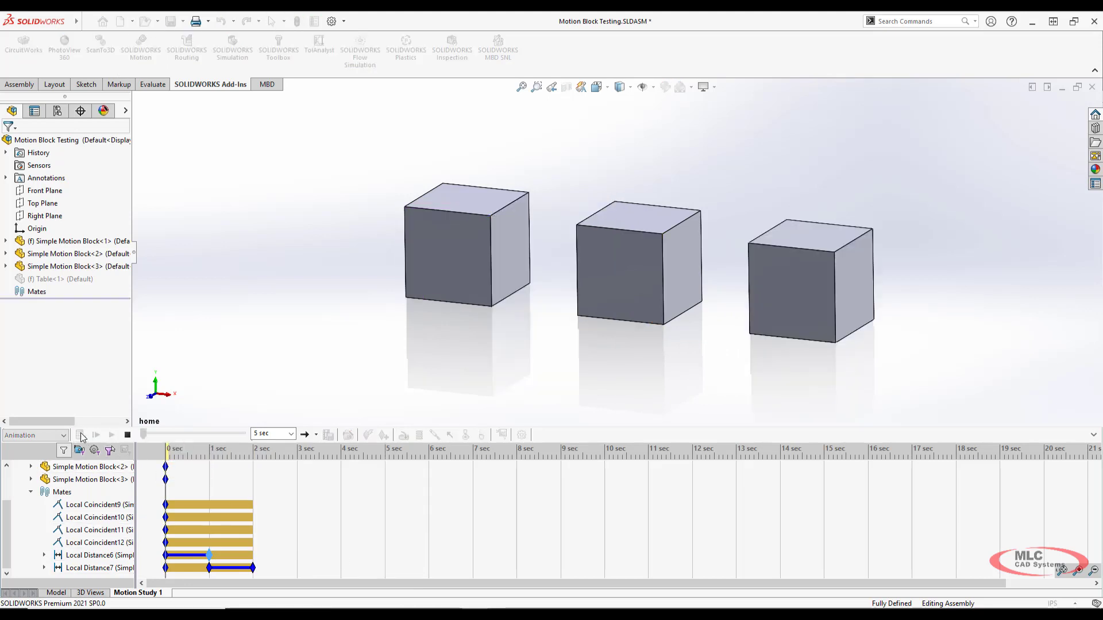
Set the interpolation mode of the second distance mate's 2-second key to Ease in and recalculate the study
{"action": "right_click", "coordinate": [253, 567]}
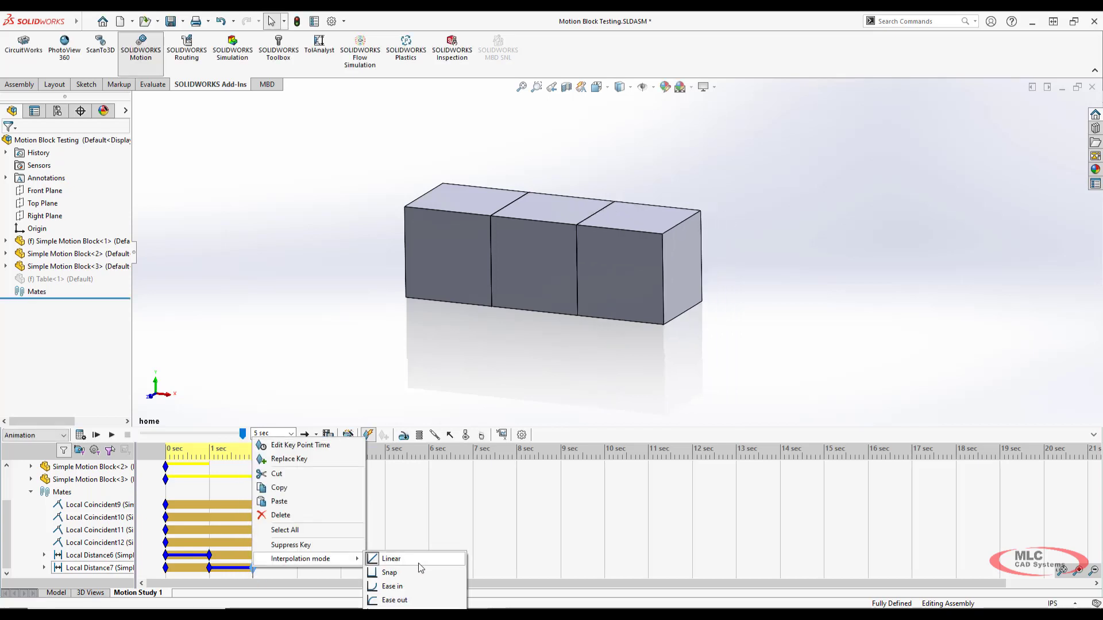
{"action": "left_click", "coordinate": [402, 586]}
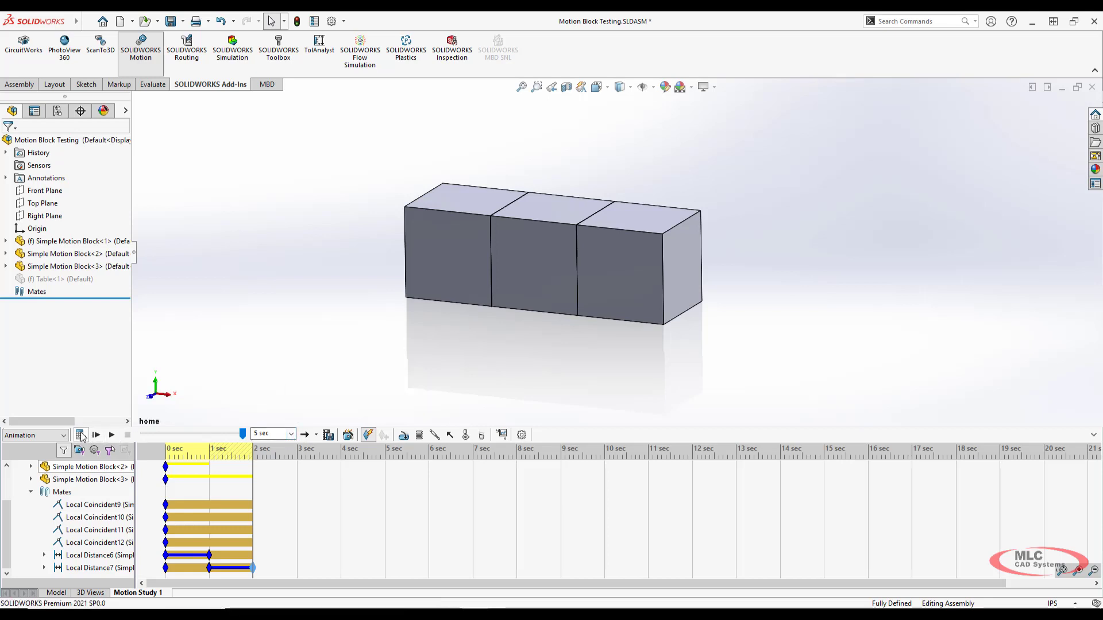
{"action": "left_click", "coordinate": [80, 435]}
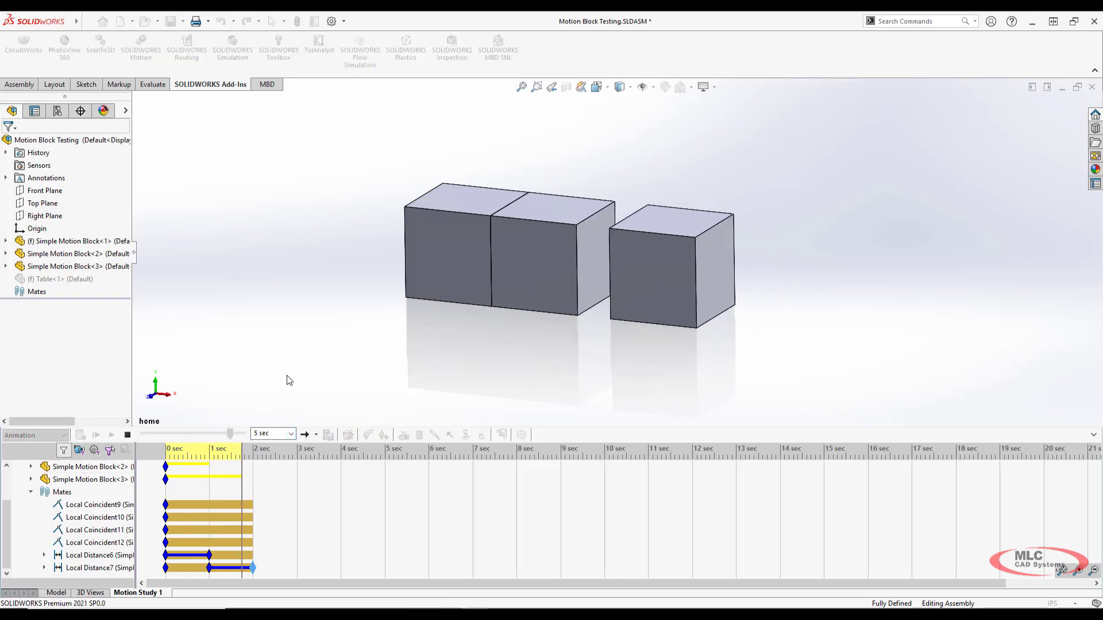
{"action": "left_click", "coordinate": [76, 436]}
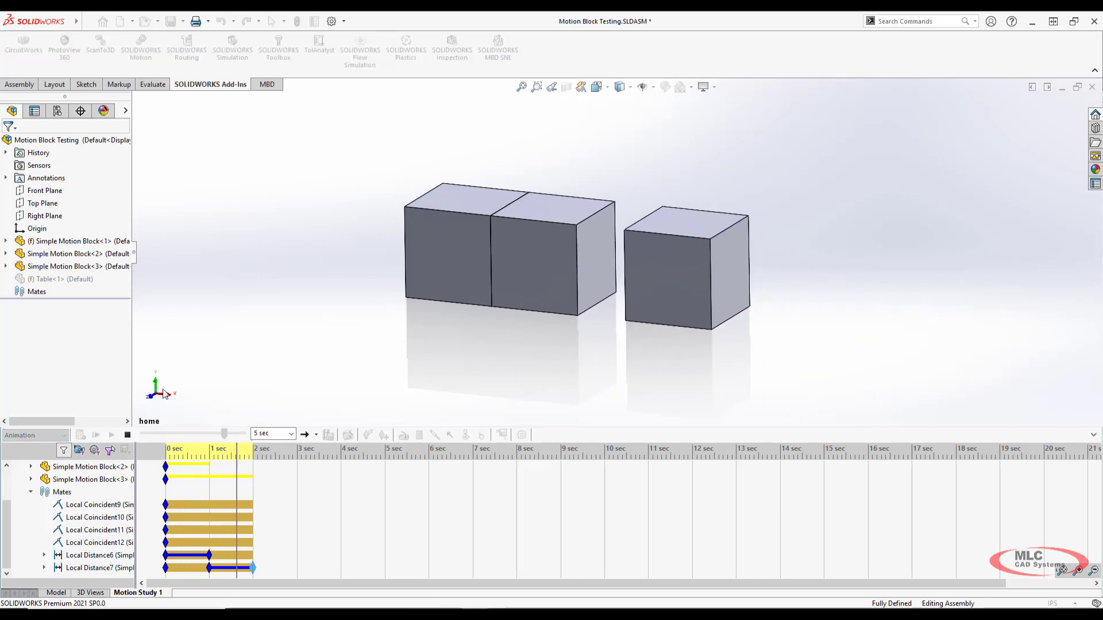
Change the animation's frames per second in the motion study properties
{"action": "left_click", "coordinate": [521, 435]}
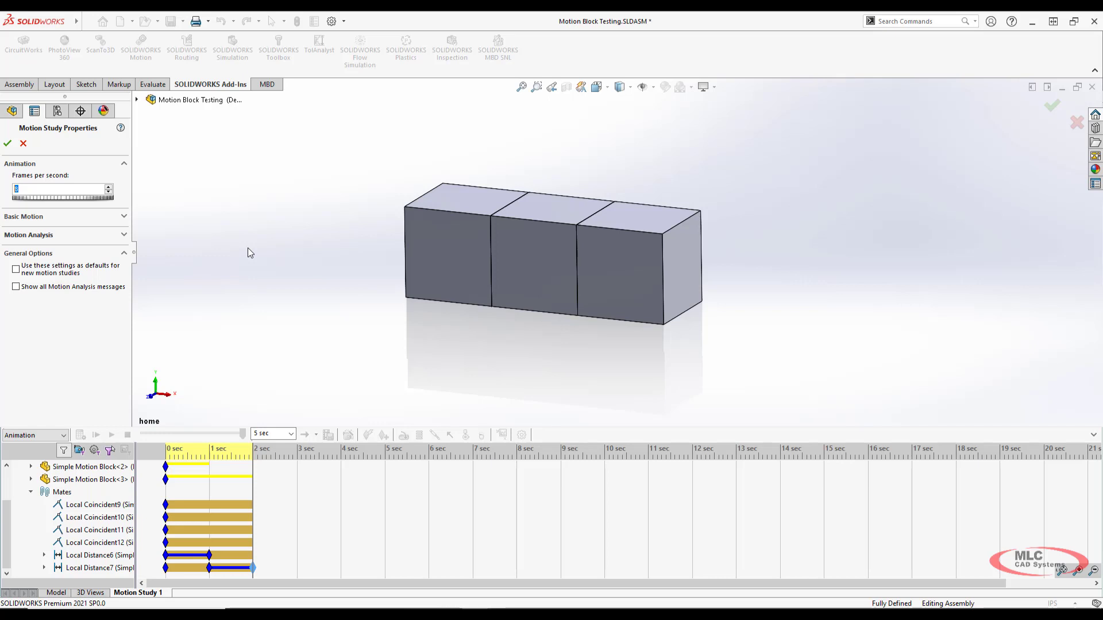
{"action": "type", "text": "00"}
{"action": "left_click", "coordinate": [8, 143]}
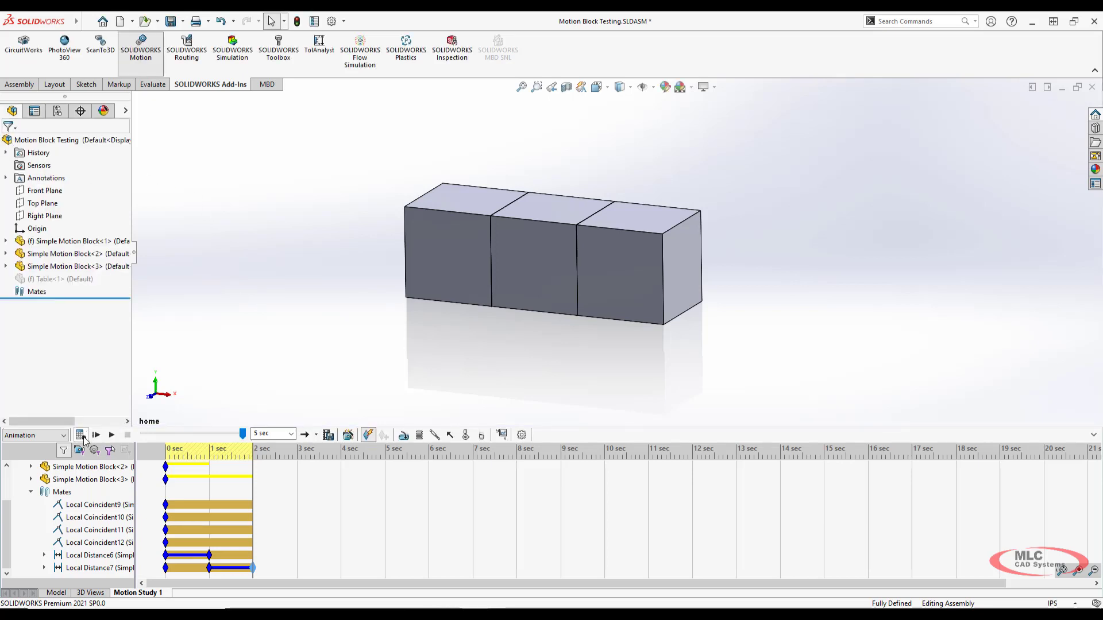
Recalculate the motion study and move the time bar to 1 sec
{"action": "left_click", "coordinate": [81, 437]}
{"action": "left_click", "coordinate": [209, 452]}
{"action": "mouse_move", "coordinate": [209, 451]}
{"action": "left_mouse_down"}
{"action": "mouse_move", "coordinate": [240, 451]}
{"action": "mouse_move", "coordinate": [209, 455]}
{"action": "left_mouse_up"}
Change the interpolation mode of the second distance mate's 2-second key and recalculate the study
{"action": "right_click", "coordinate": [209, 568]}
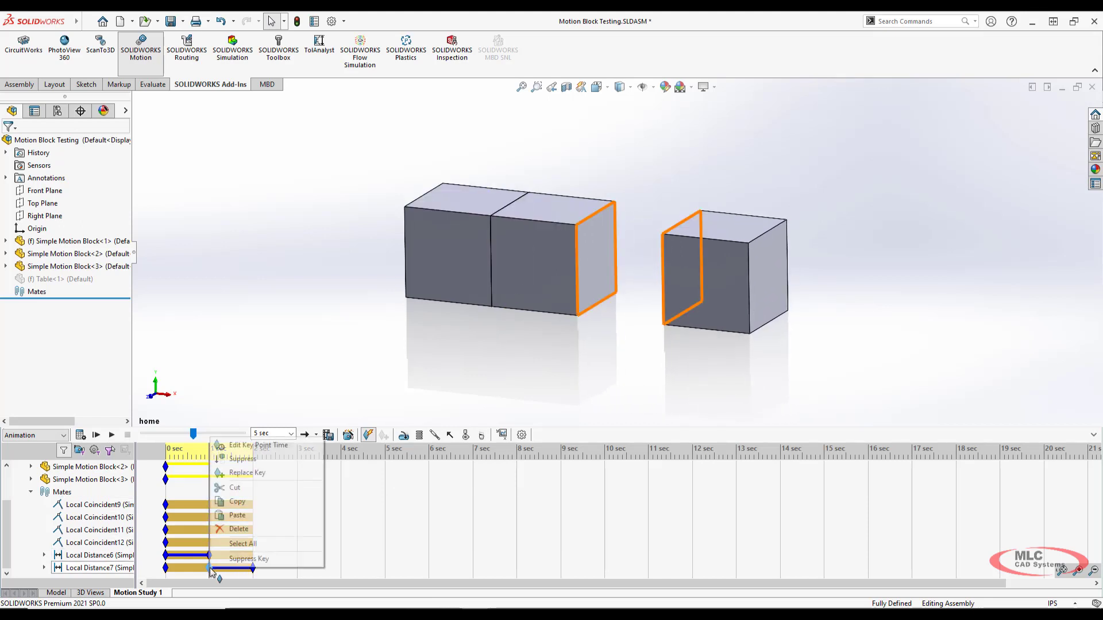
{"action": "left_click", "coordinate": [368, 556]}
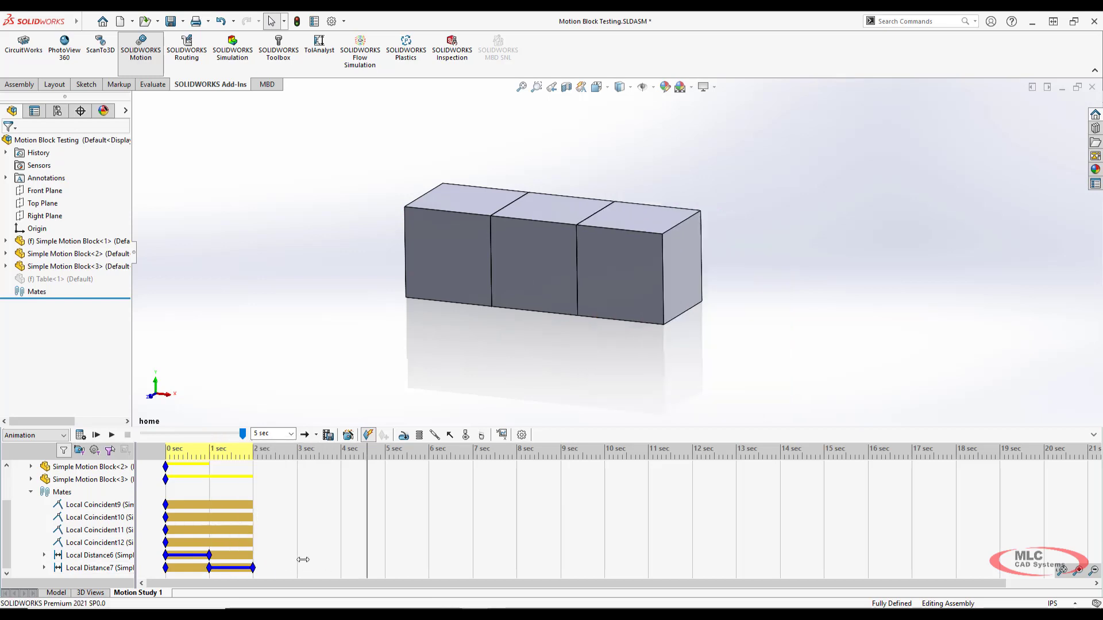
{"action": "right_click", "coordinate": [256, 570]}
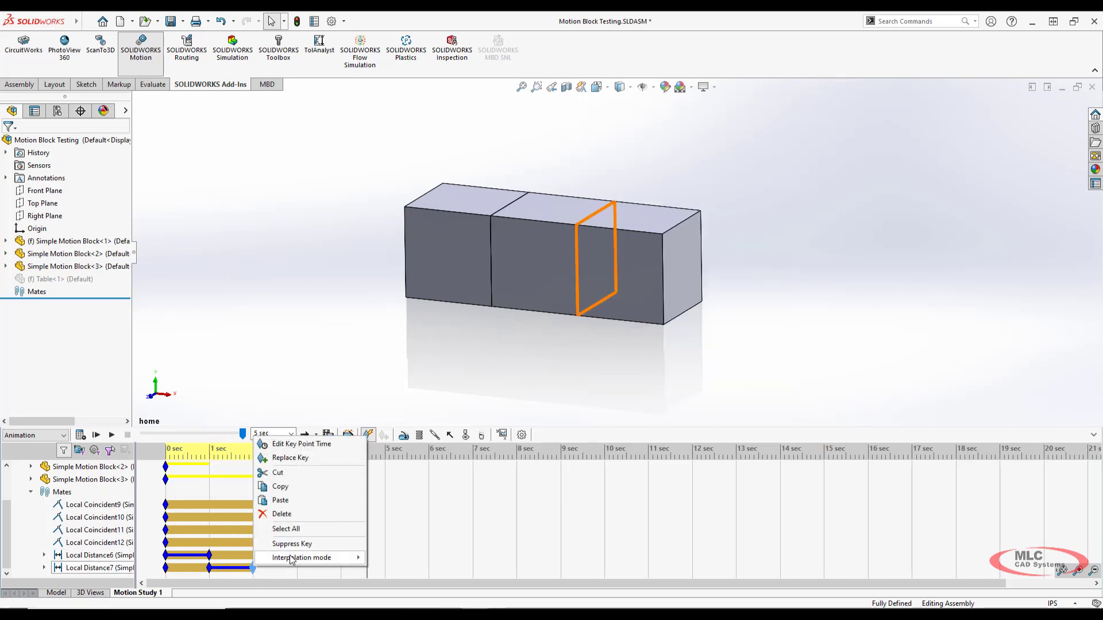
{"action": "mouse_move", "coordinate": [322, 557]}
{"action": "left_click", "coordinate": [392, 558]}
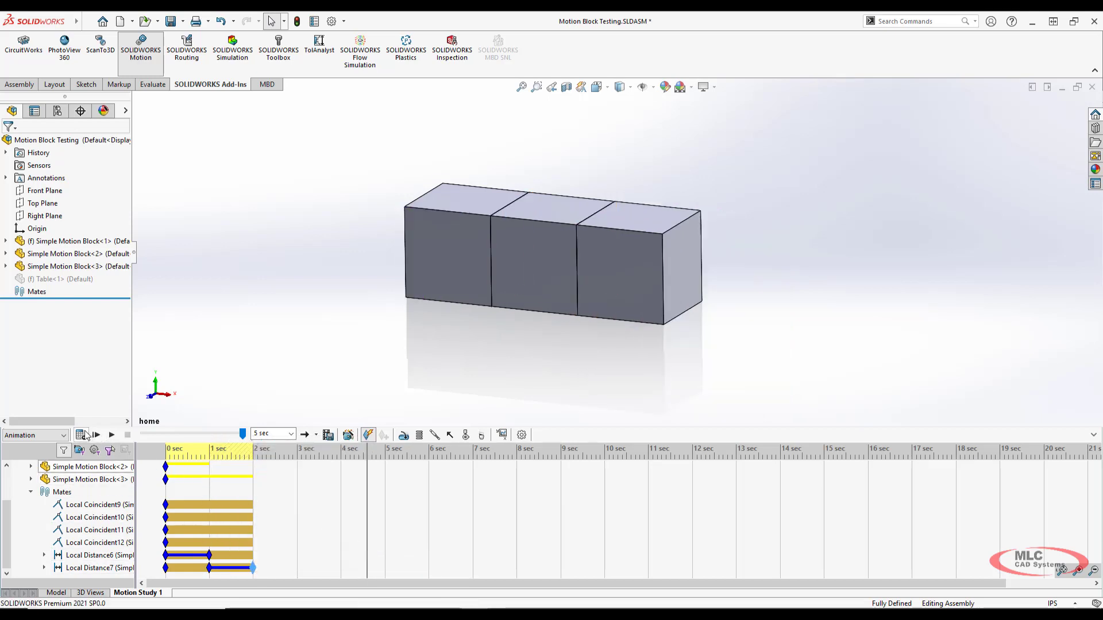
{"action": "left_click", "coordinate": [80, 435]}
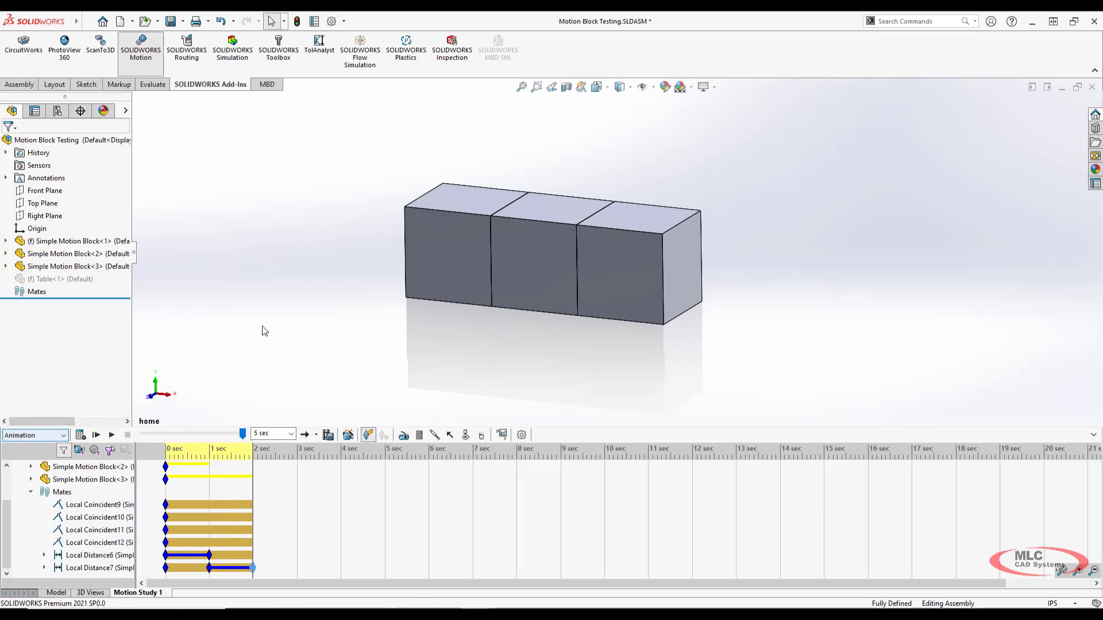
Switch the study type to Basic Motion and calculate it, acknowledging the warning about unsupported keypoints
{"action": "left_click", "coordinate": [58, 436]}
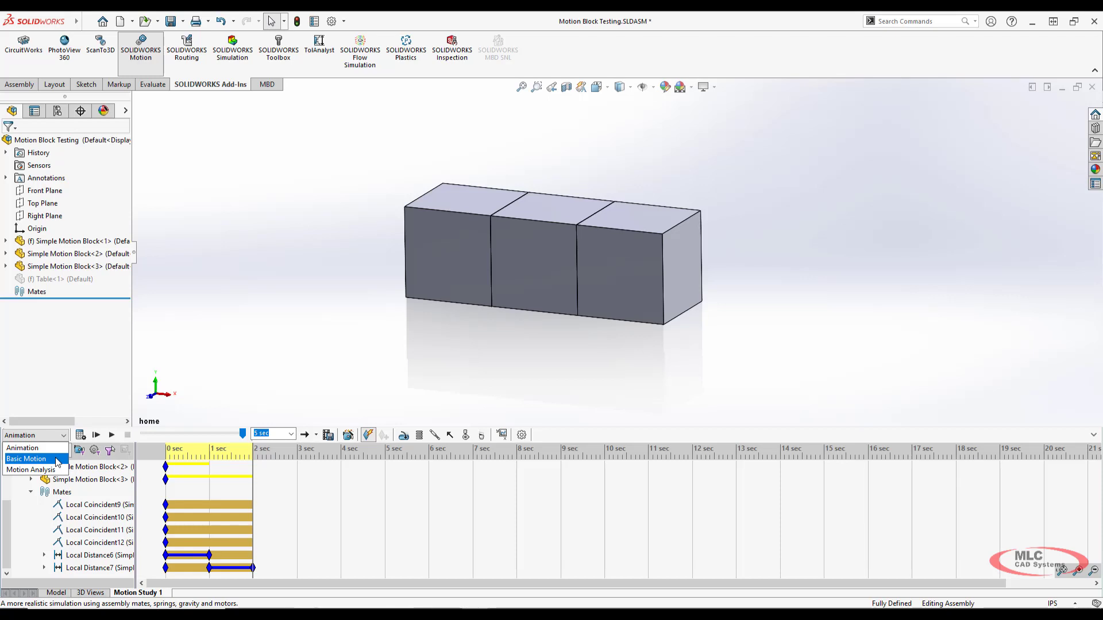
{"action": "left_click", "coordinate": [58, 460]}
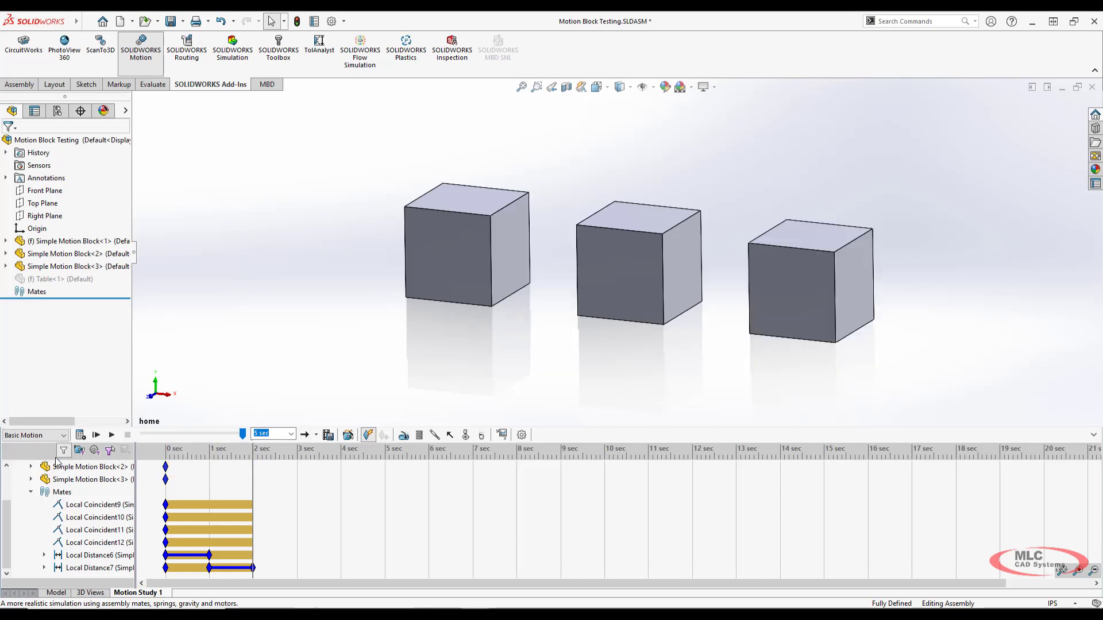
{"action": "left_click", "coordinate": [80, 436]}
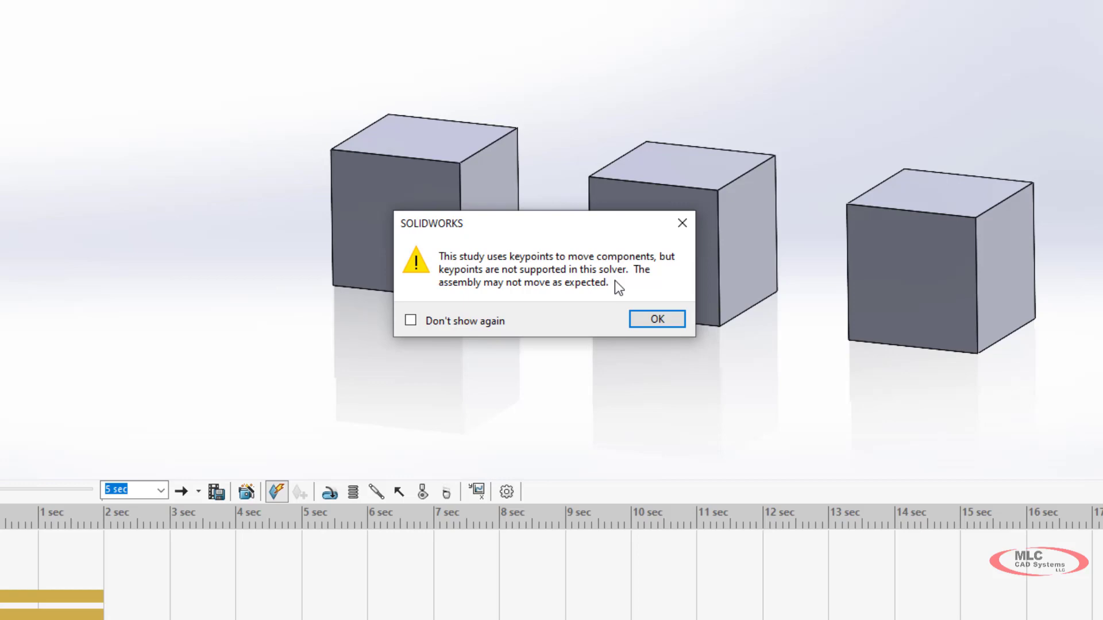
{"action": "left_click", "coordinate": [645, 320]}
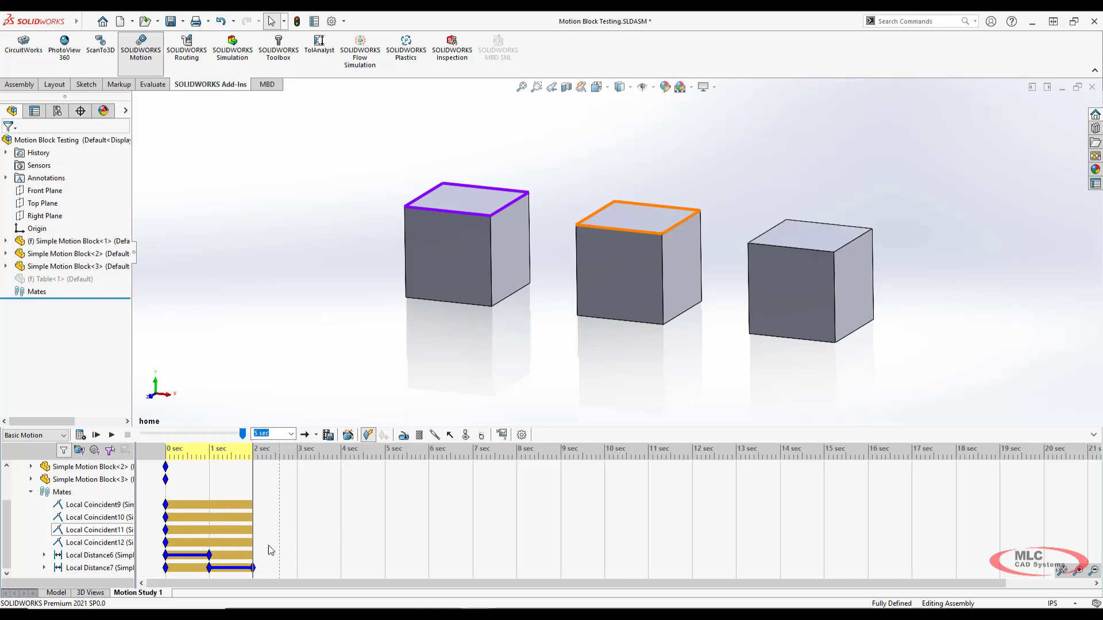
Return the timeline to 0 sec and delete both local distance mates from the study
{"action": "scroll", "coordinate": [282, 541], "scroll_direction": "up", "scroll_amount": 2}
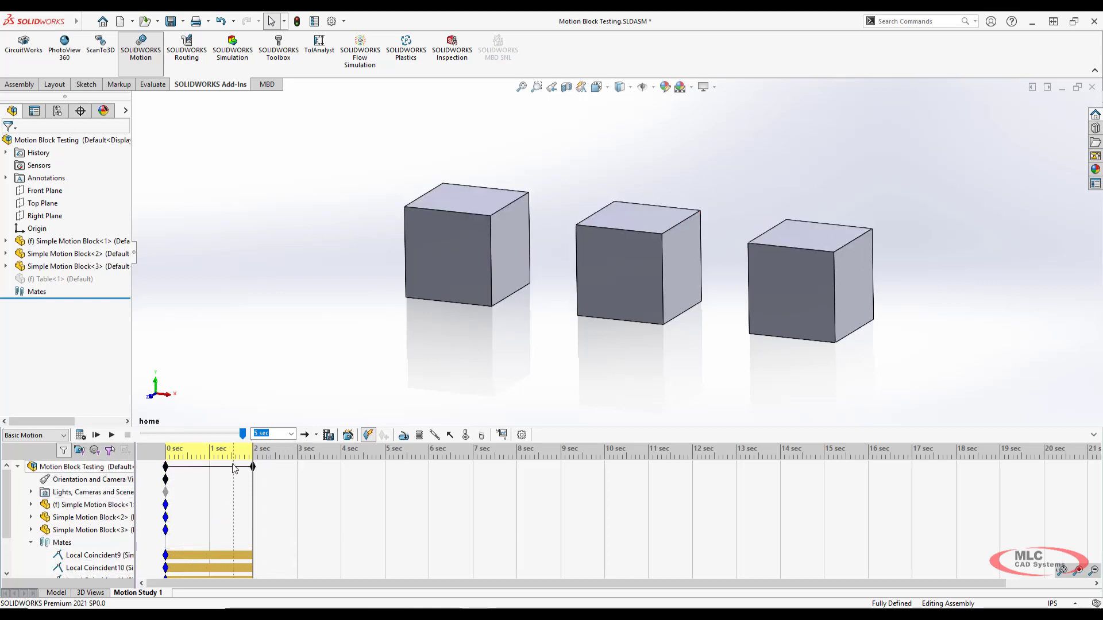
{"action": "scroll", "coordinate": [235, 472], "scroll_direction": "down", "scroll_amount": 2}
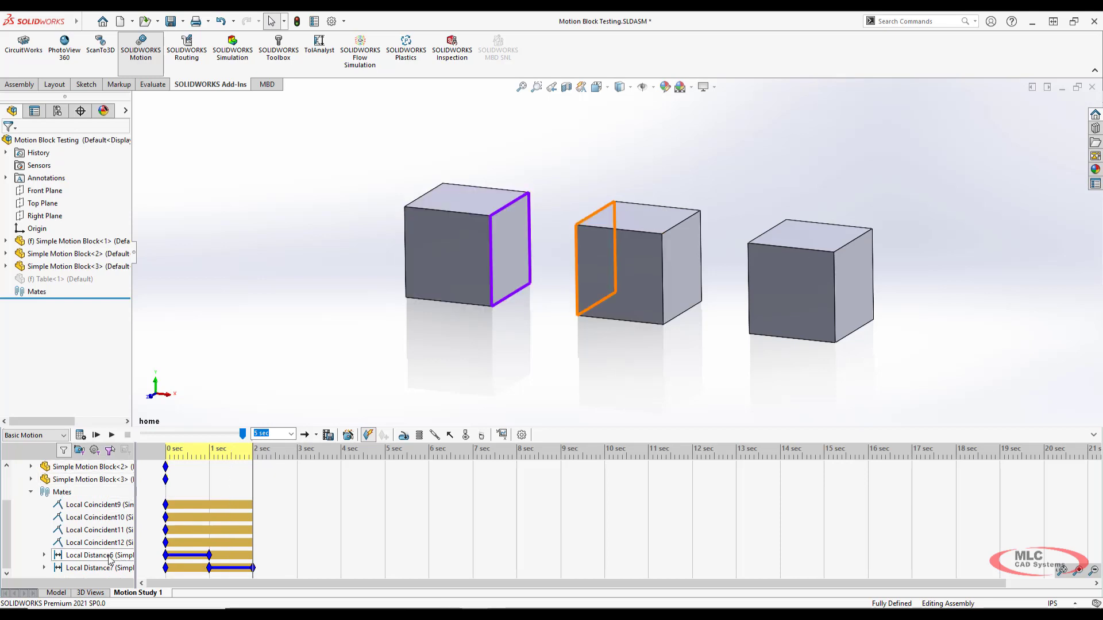
{"action": "left_click", "coordinate": [166, 448]}
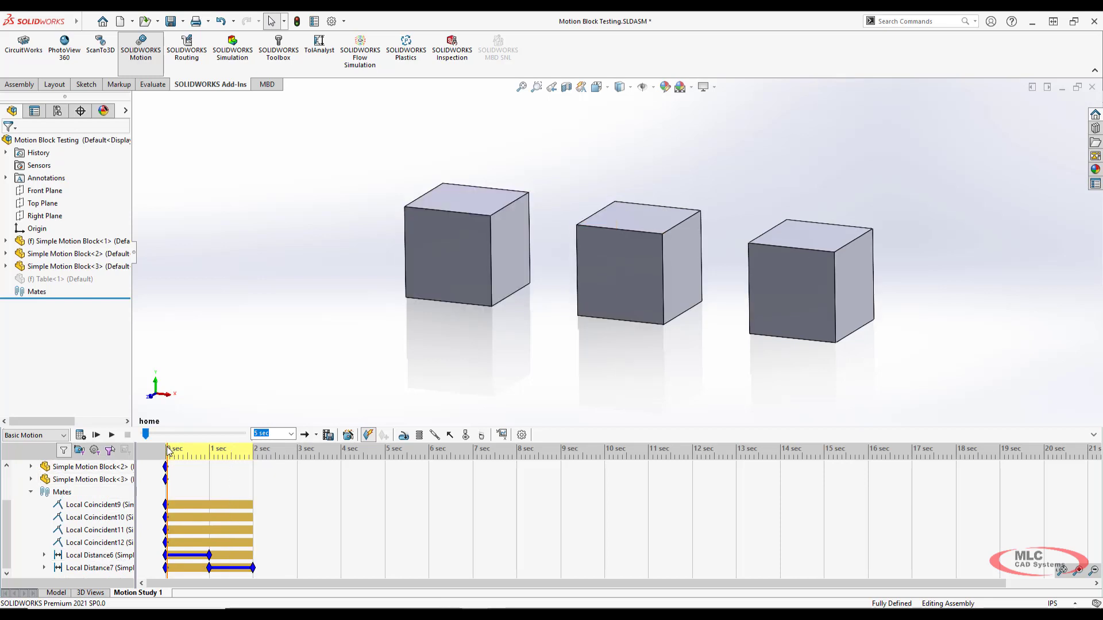
{"action": "left_click", "coordinate": [86, 555]}
{"action": "left_click", "coordinate": [82, 568], "text": "ctrl"}
{"action": "key", "text": "Delete"}
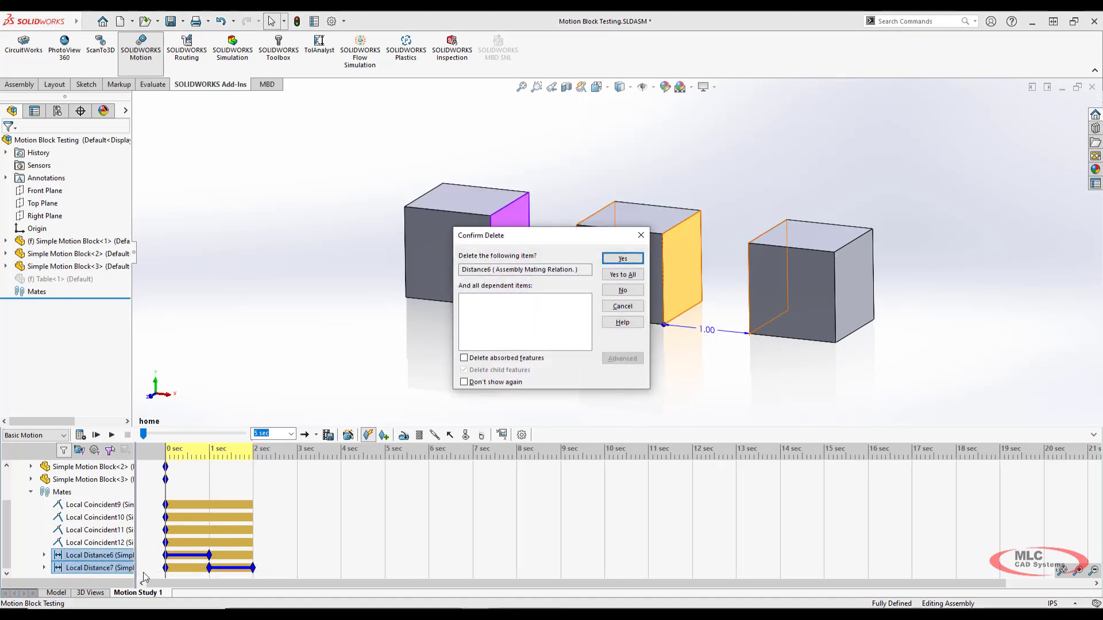
{"action": "left_click", "coordinate": [638, 275]}
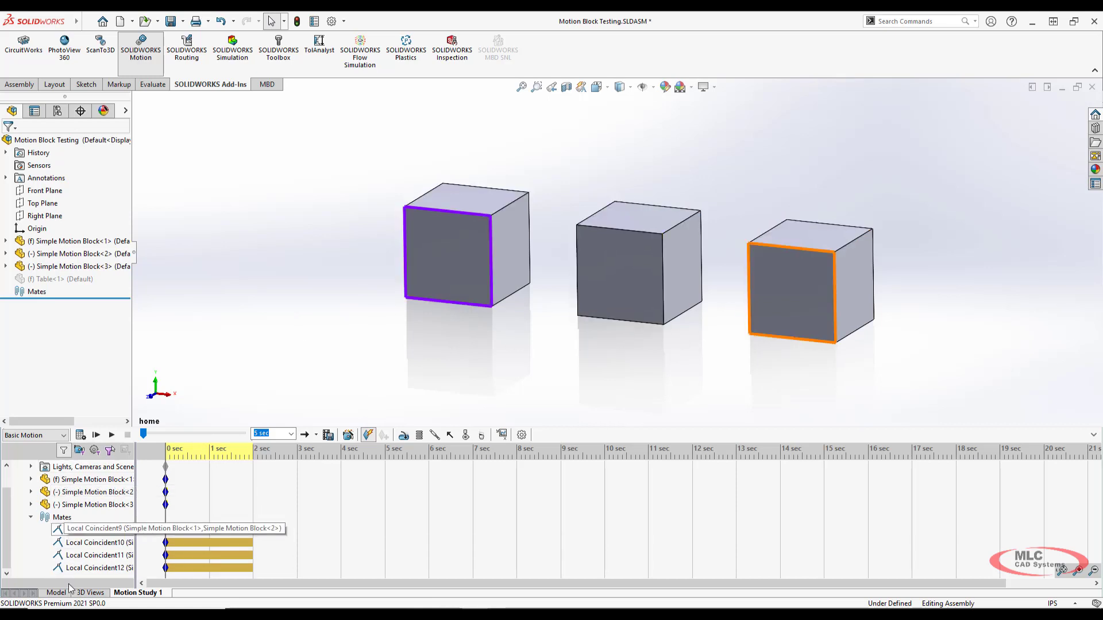
Add gravity to the study along the X axis, keeping the default strength
{"action": "scroll", "coordinate": [107, 546], "scroll_direction": "up", "scroll_amount": 1}
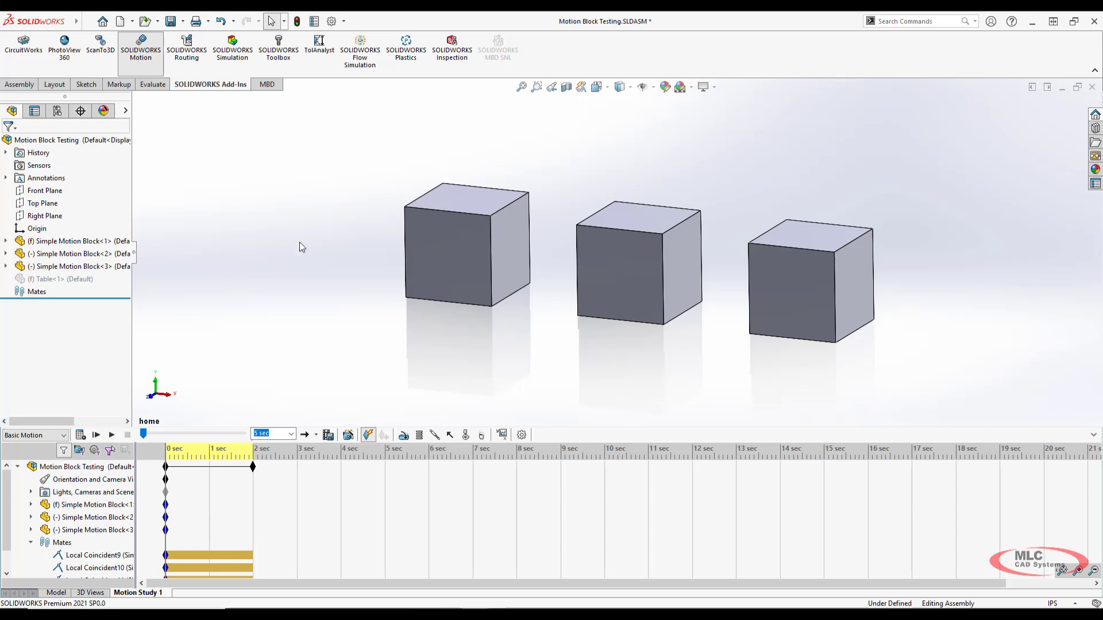
{"action": "left_click", "coordinate": [481, 436]}
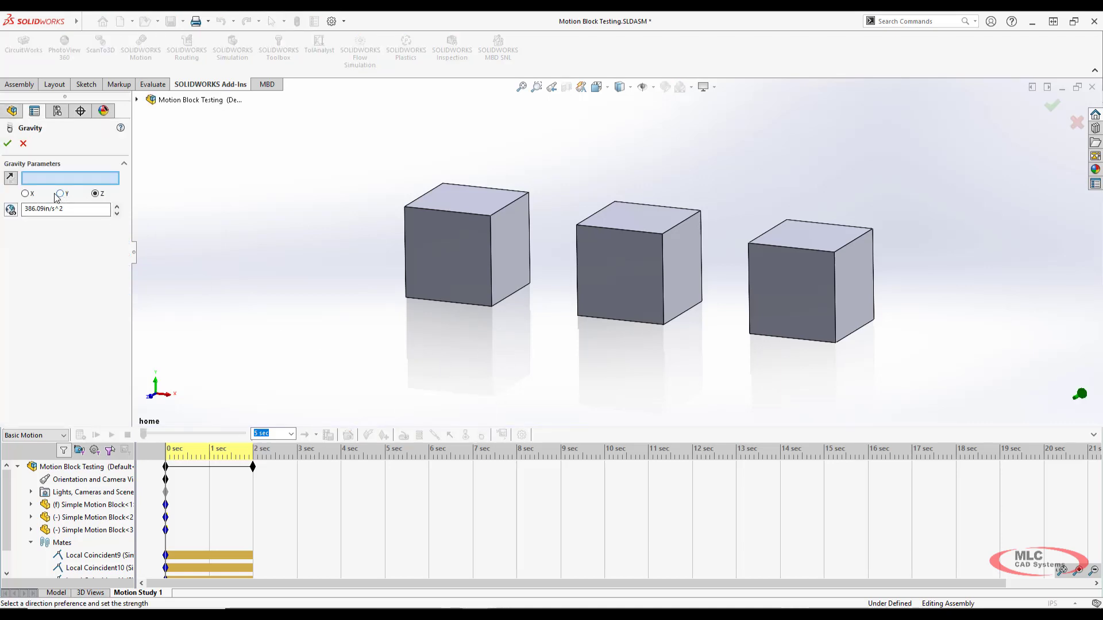
{"action": "left_click", "coordinate": [26, 194]}
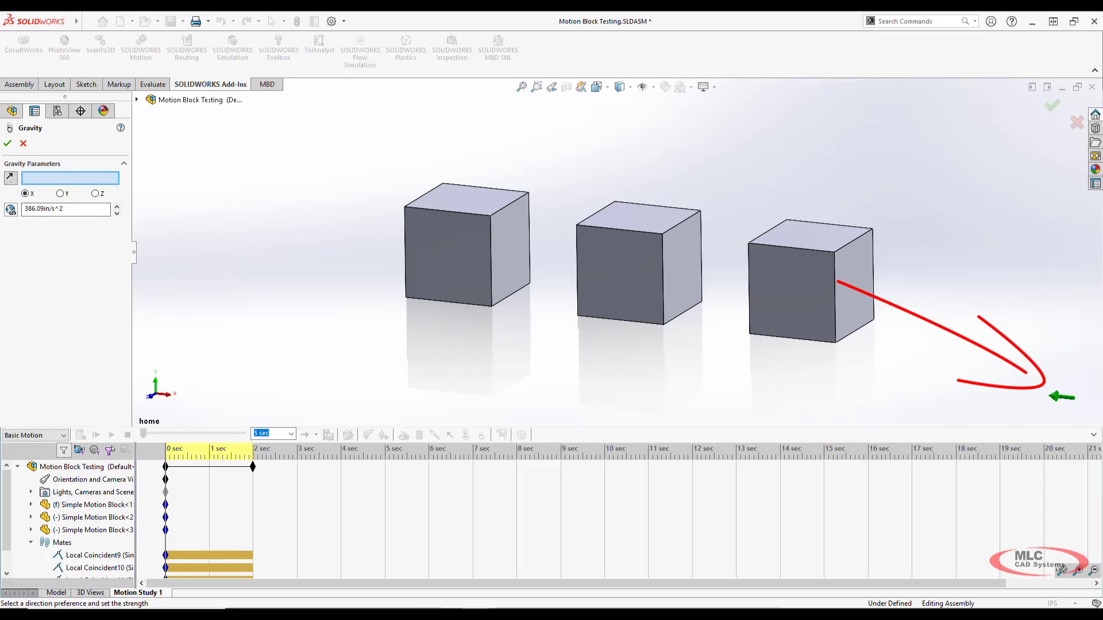
{"action": "left_click", "coordinate": [8, 144]}
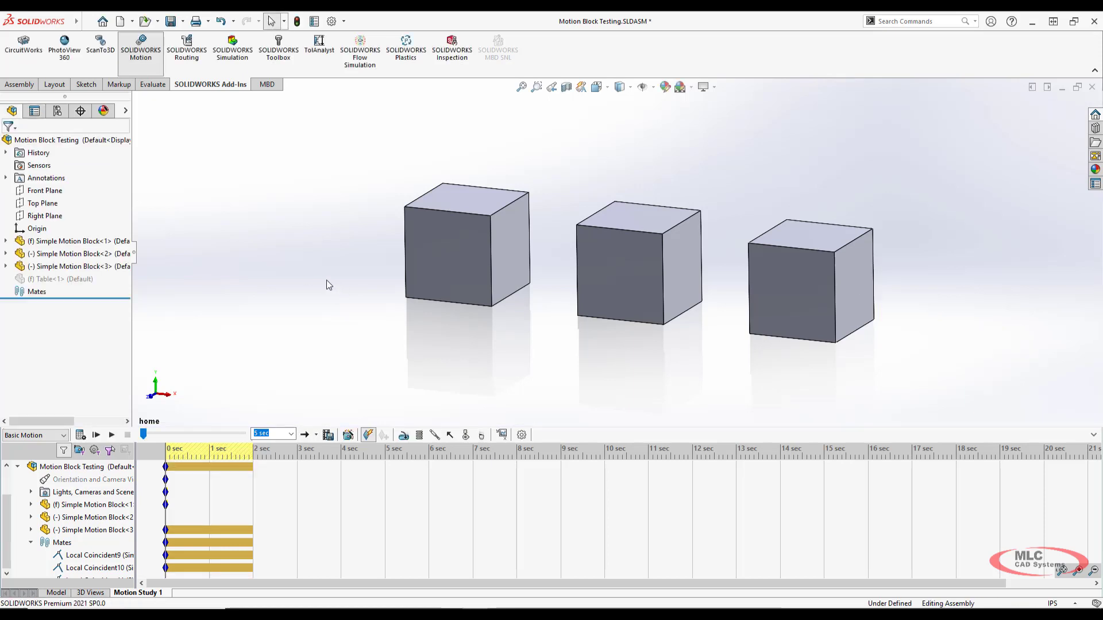
Calculate the study with gravity and scrub through the very start of the timeline
{"action": "left_click", "coordinate": [81, 436]}
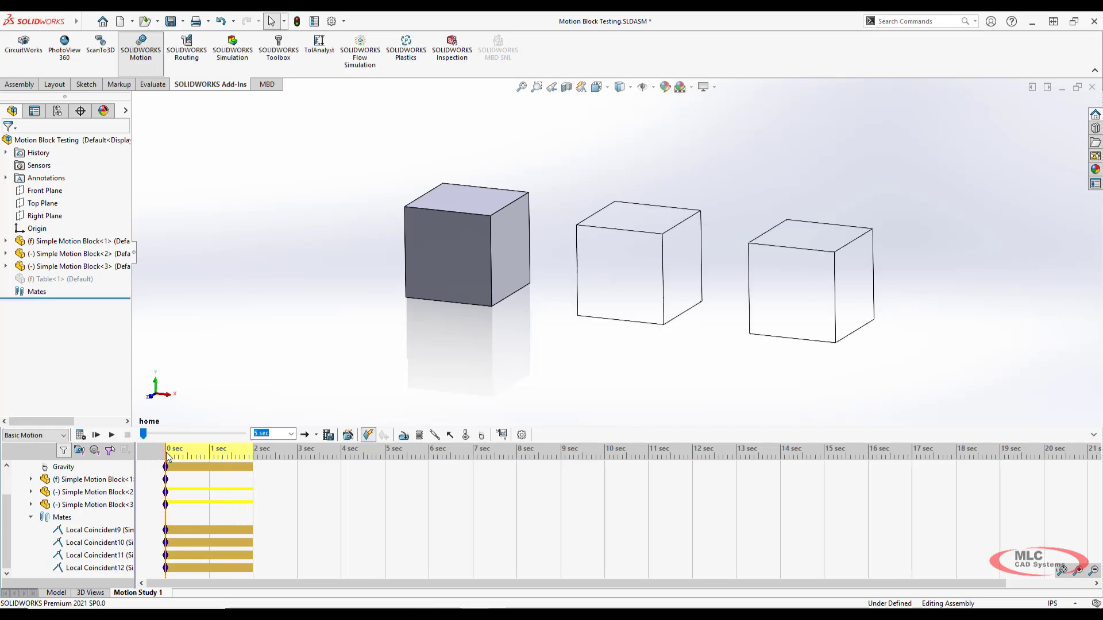
{"action": "left_click_drag", "start_coordinate": [165, 451], "coordinate": [163, 452]}
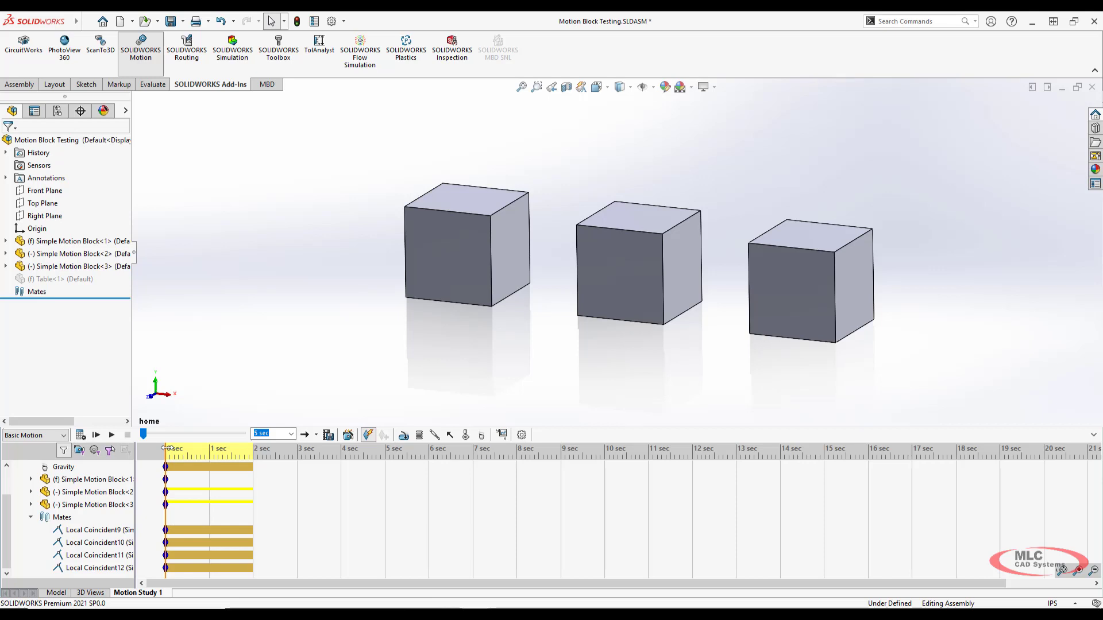
{"action": "left_click_drag", "start_coordinate": [166, 448], "coordinate": [170, 451]}
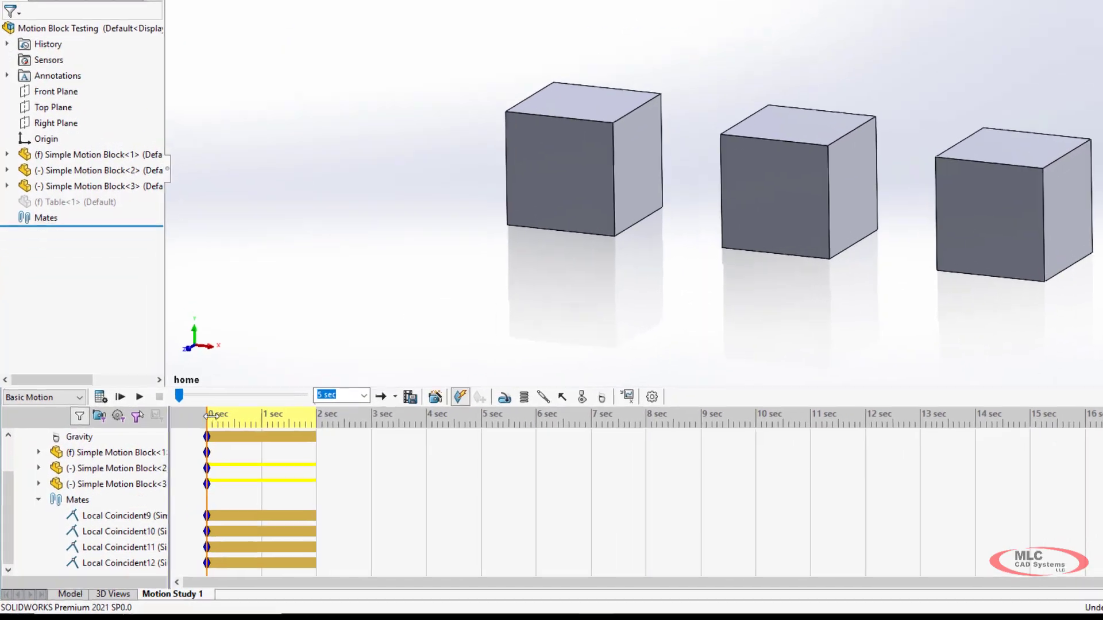
{"action": "mouse_move", "coordinate": [212, 416]}
{"action": "left_mouse_down"}
{"action": "mouse_move", "coordinate": [222, 416]}
{"action": "mouse_move", "coordinate": [205, 416]}
{"action": "left_mouse_up"}
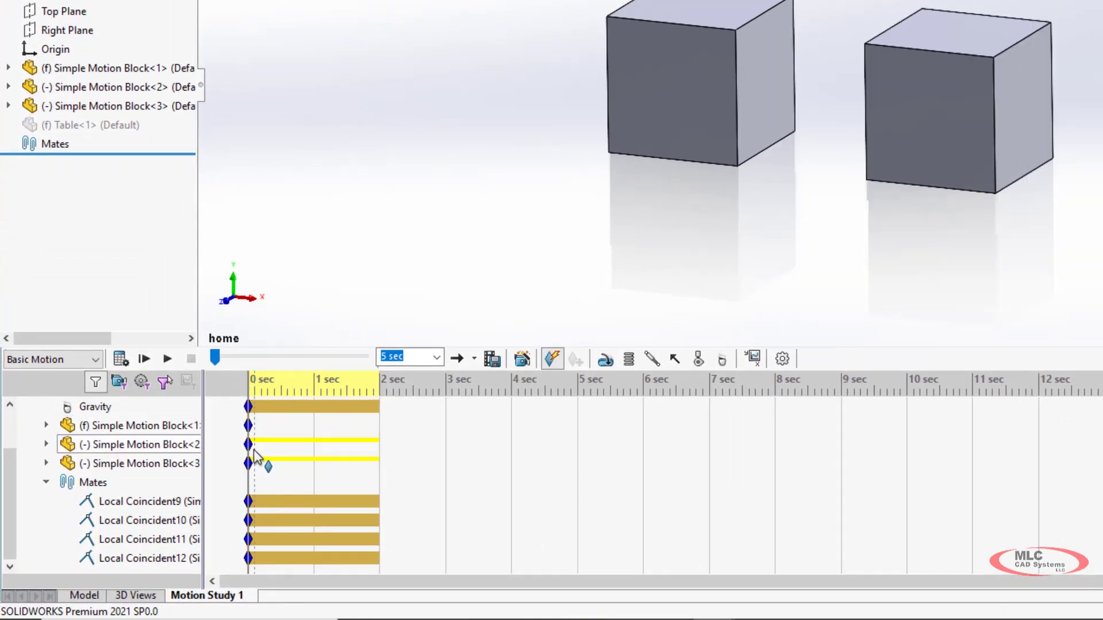
Shorten the study to about 0.3 sec by moving the assembly's end key
{"action": "key", "text": "ctrl+z"}
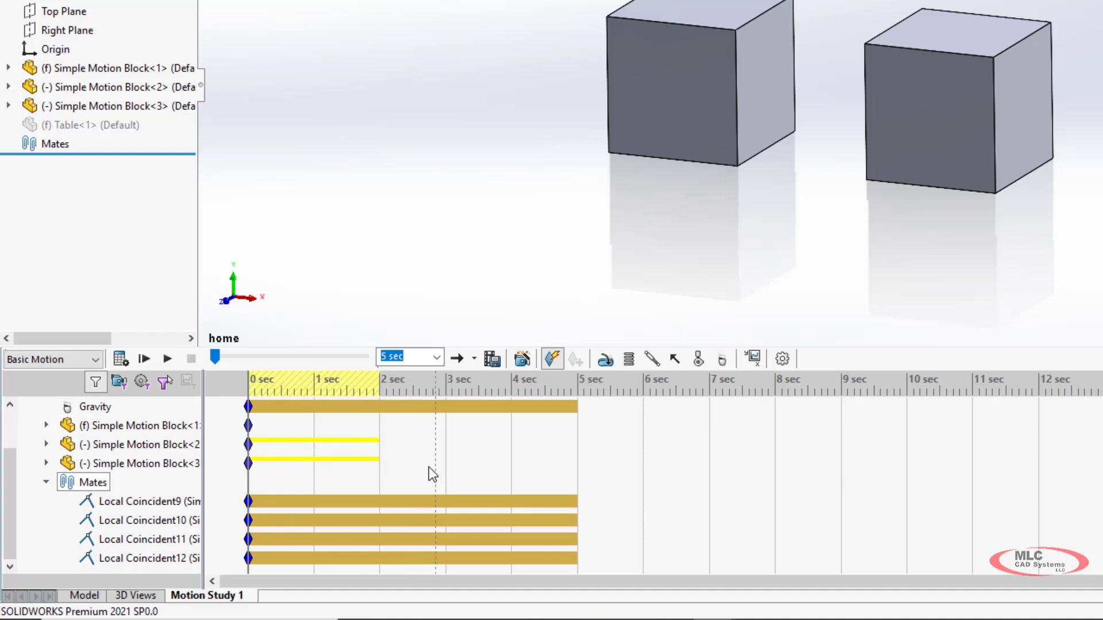
{"action": "scroll", "coordinate": [428, 467], "scroll_direction": "up", "scroll_amount": 1}
{"action": "left_click_drag", "start_coordinate": [578, 408], "coordinate": [268, 407]}
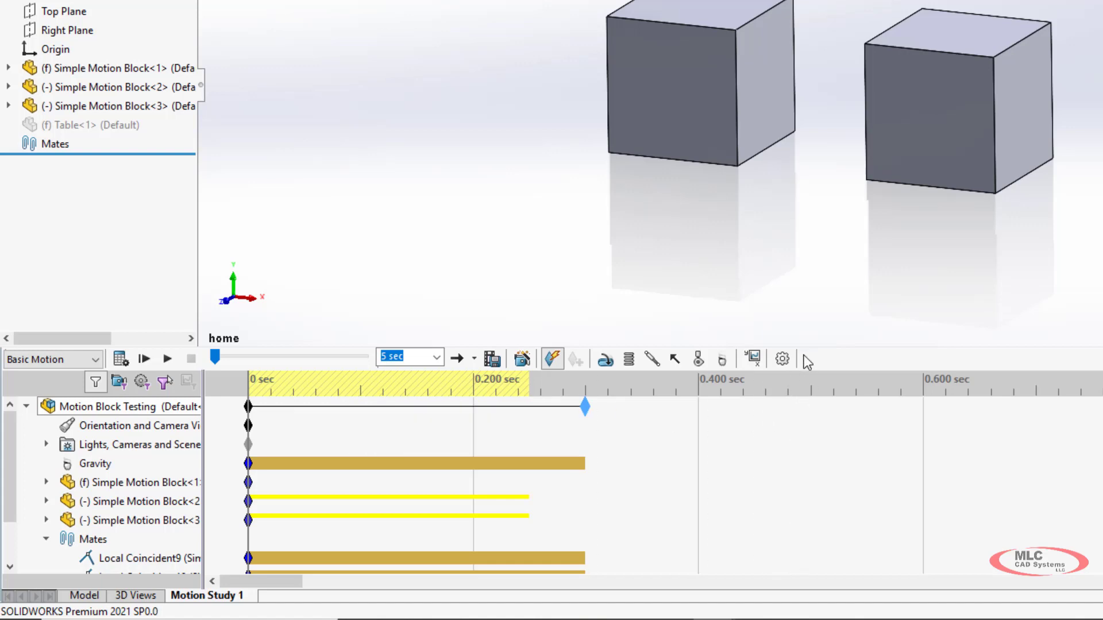
Check the playback speed options and scrub the timeline to about 0.17 sec
{"action": "left_click", "coordinate": [437, 358]}
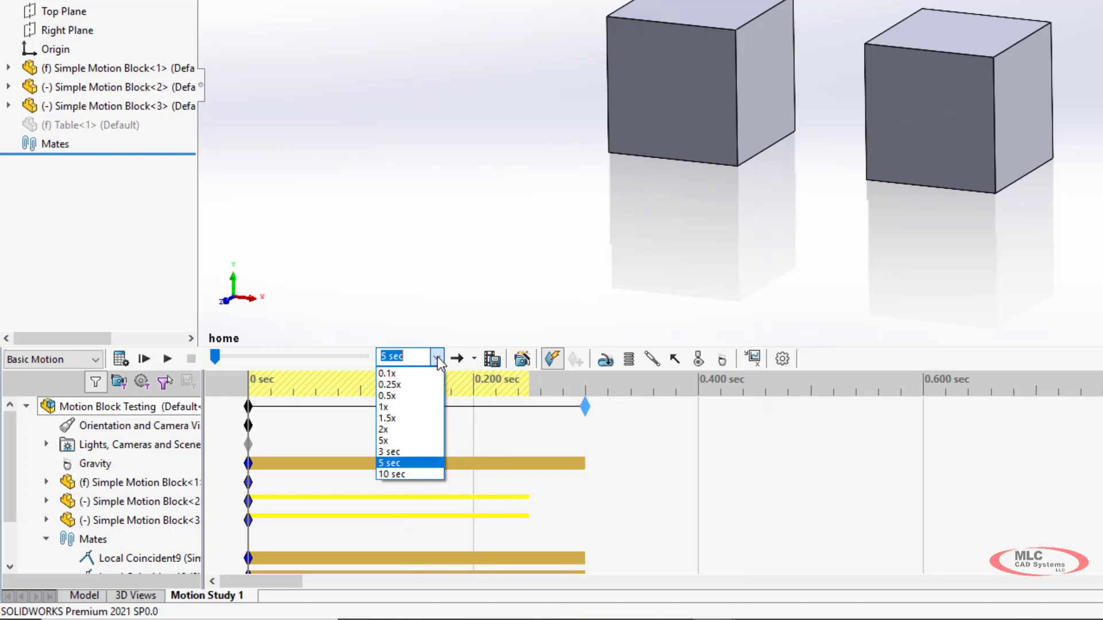
{"action": "left_click", "coordinate": [437, 359]}
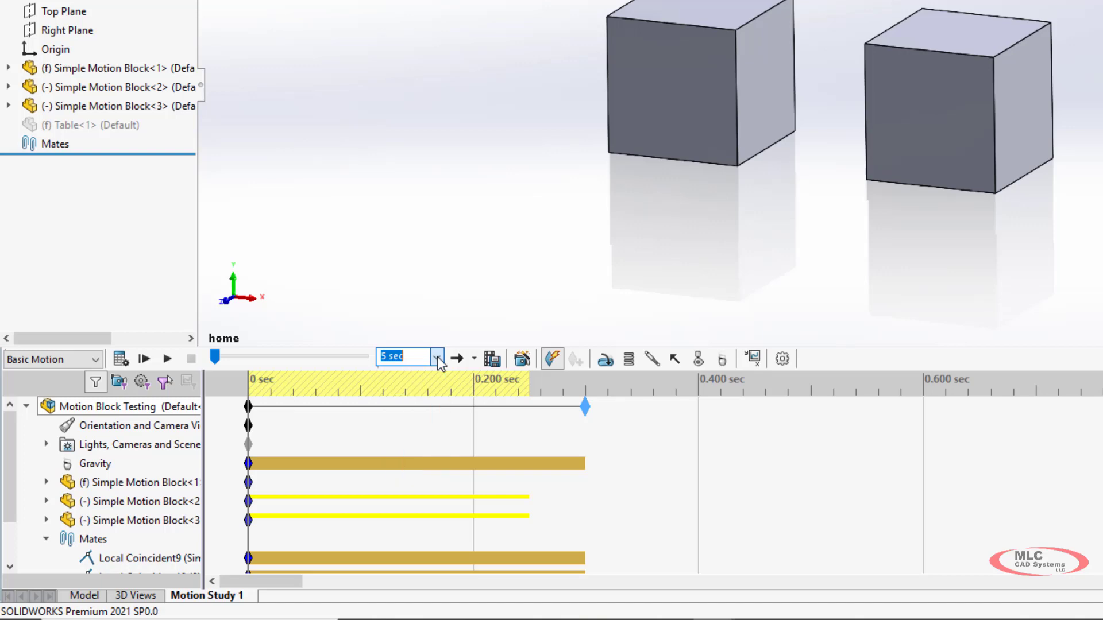
{"action": "left_click", "coordinate": [437, 412]}
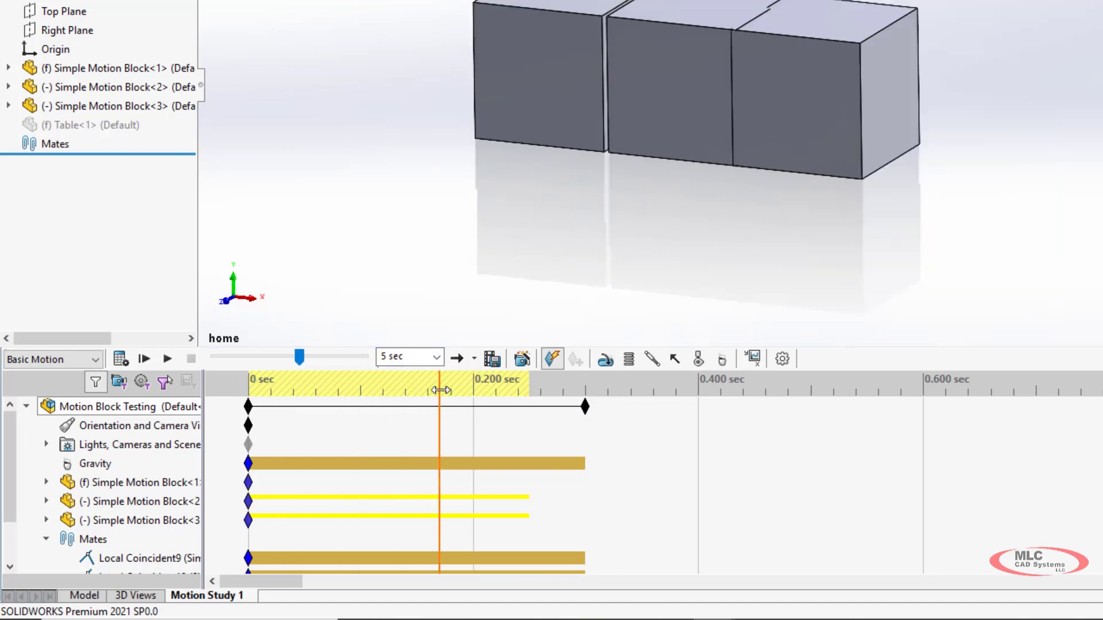
Recalculate the shortened study, declining the suggested frame rate adjustment, and play part of the animation
{"action": "left_click", "coordinate": [118, 362]}
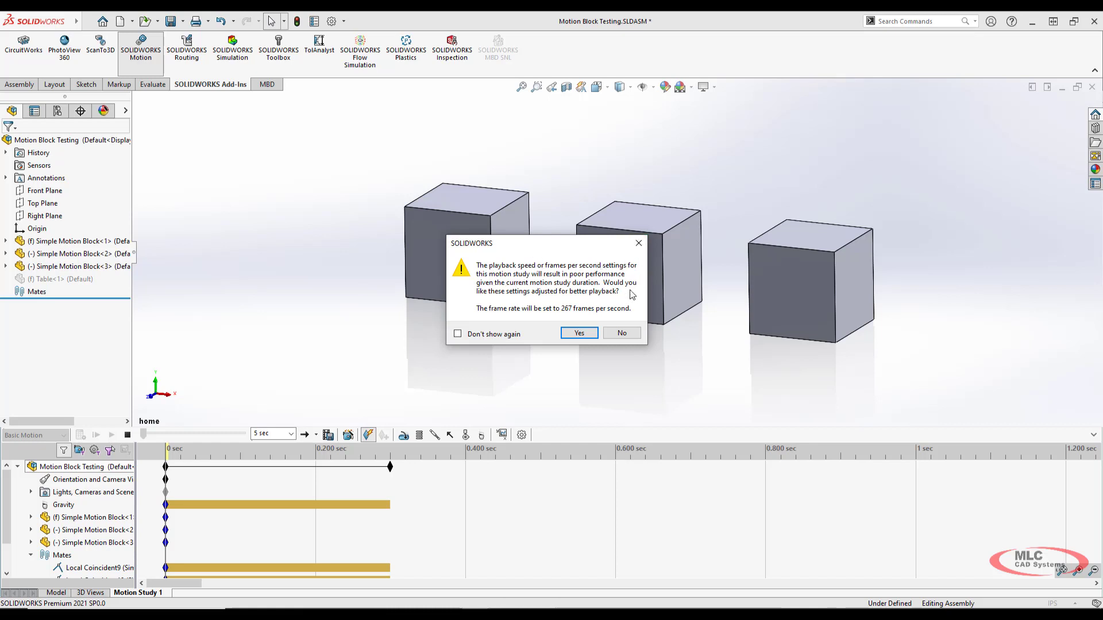
{"action": "left_click", "coordinate": [630, 332]}
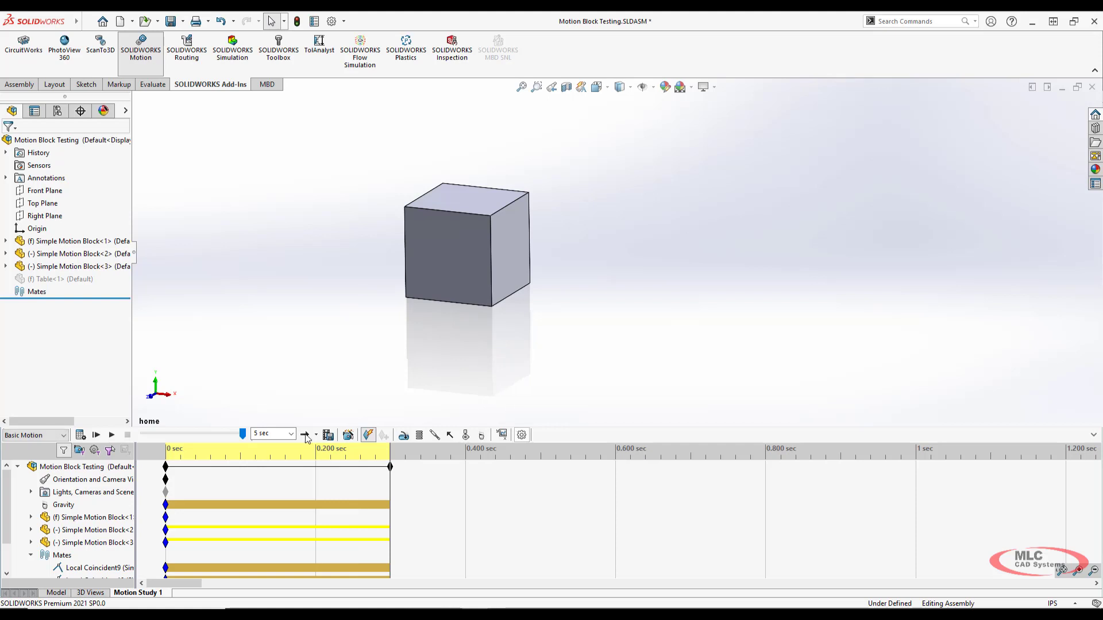
{"action": "left_click", "coordinate": [112, 435]}
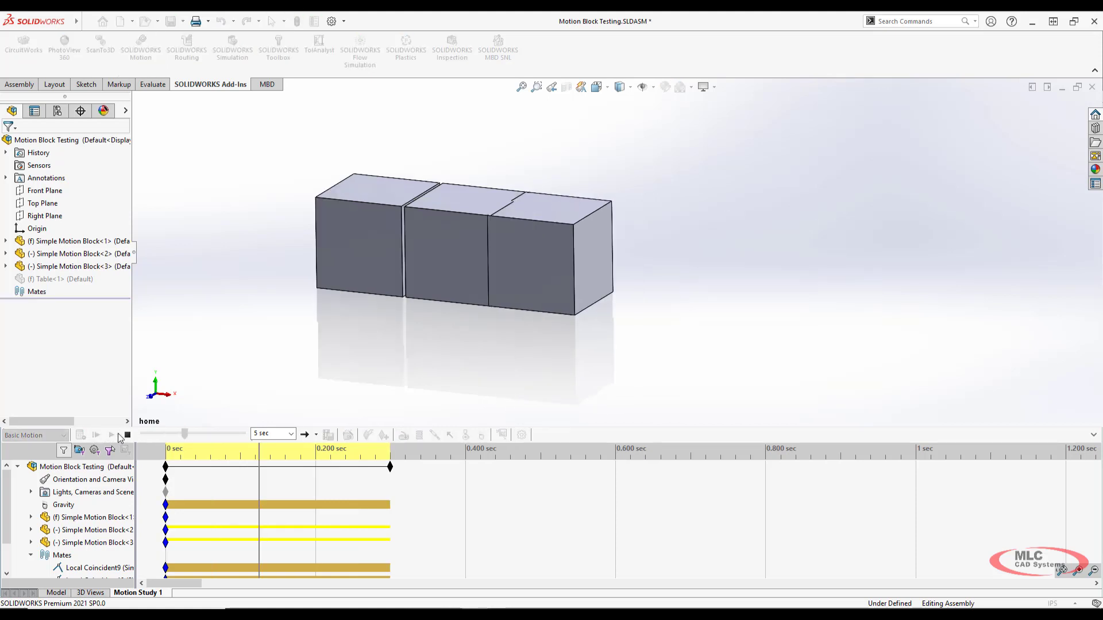
{"action": "left_click", "coordinate": [126, 434]}
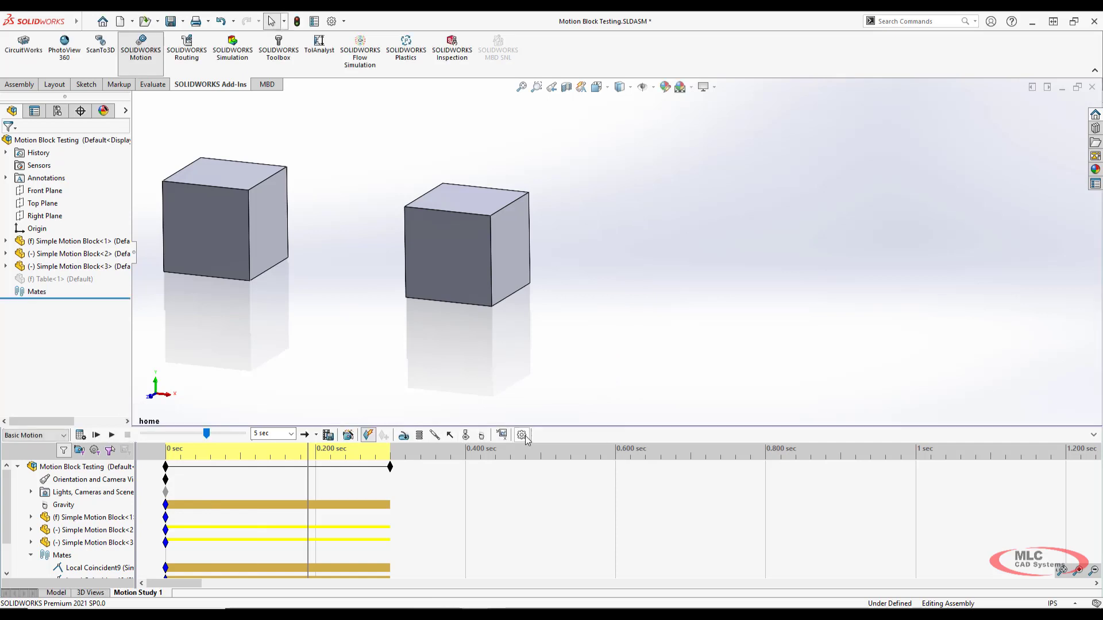
Set the Basic Motion frames per second to 500 in the motion study properties
{"action": "left_click", "coordinate": [522, 435]}
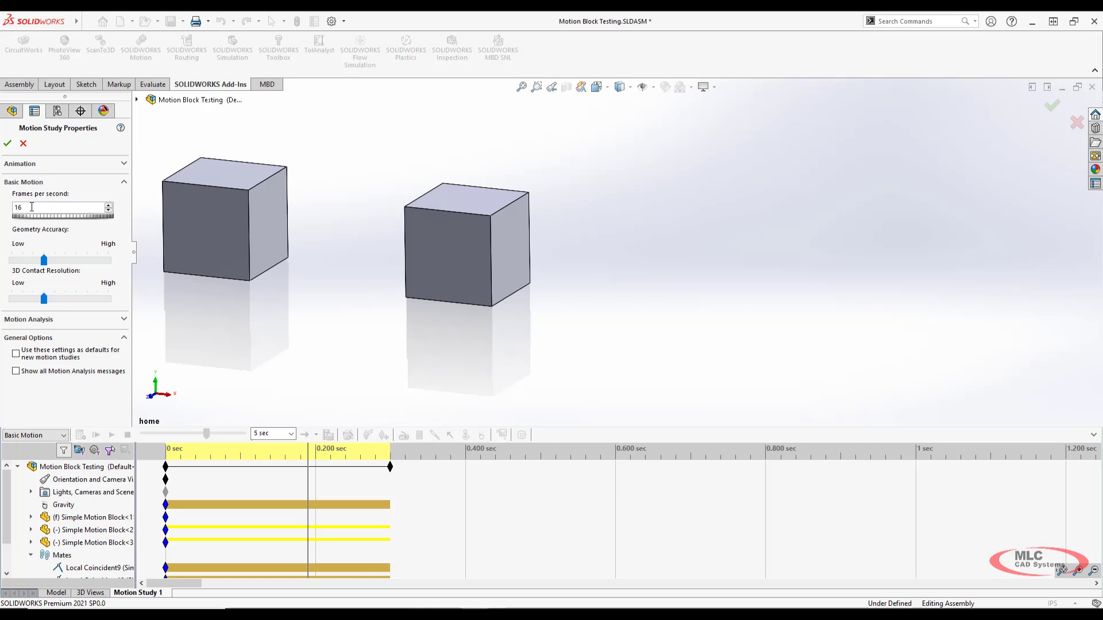
{"action": "left_click", "coordinate": [35, 166]}
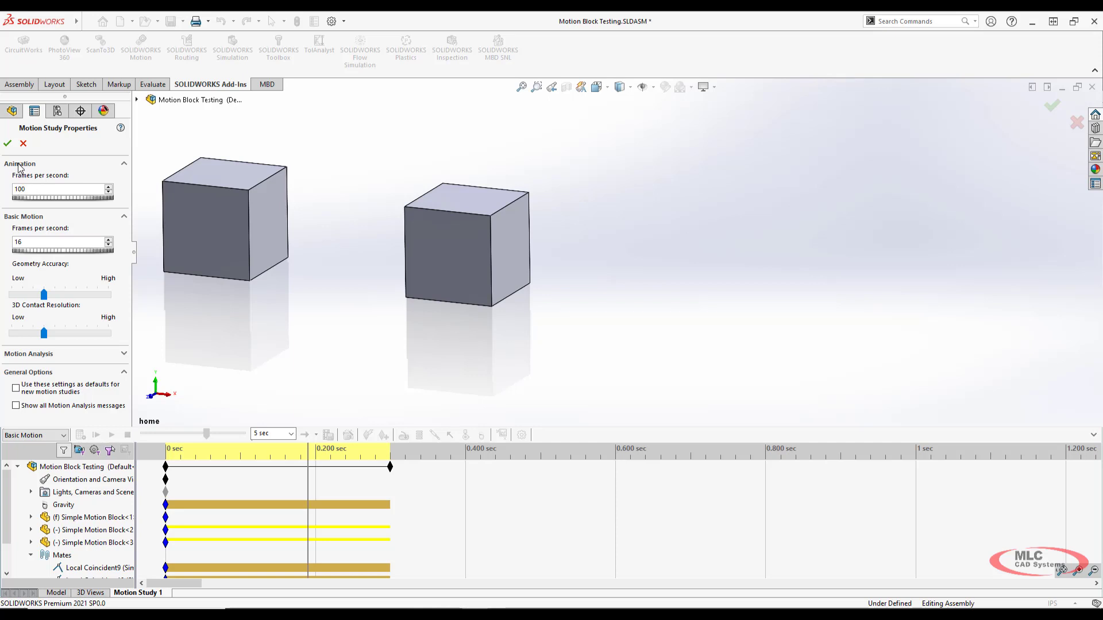
{"action": "left_click", "coordinate": [21, 165]}
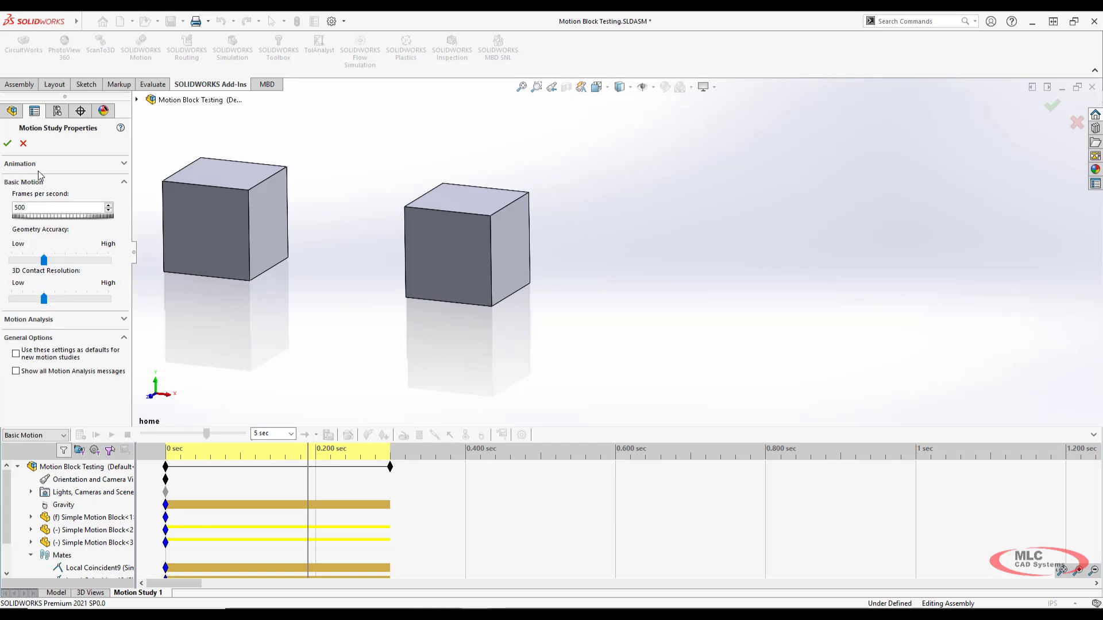
{"action": "left_click", "coordinate": [7, 144]}
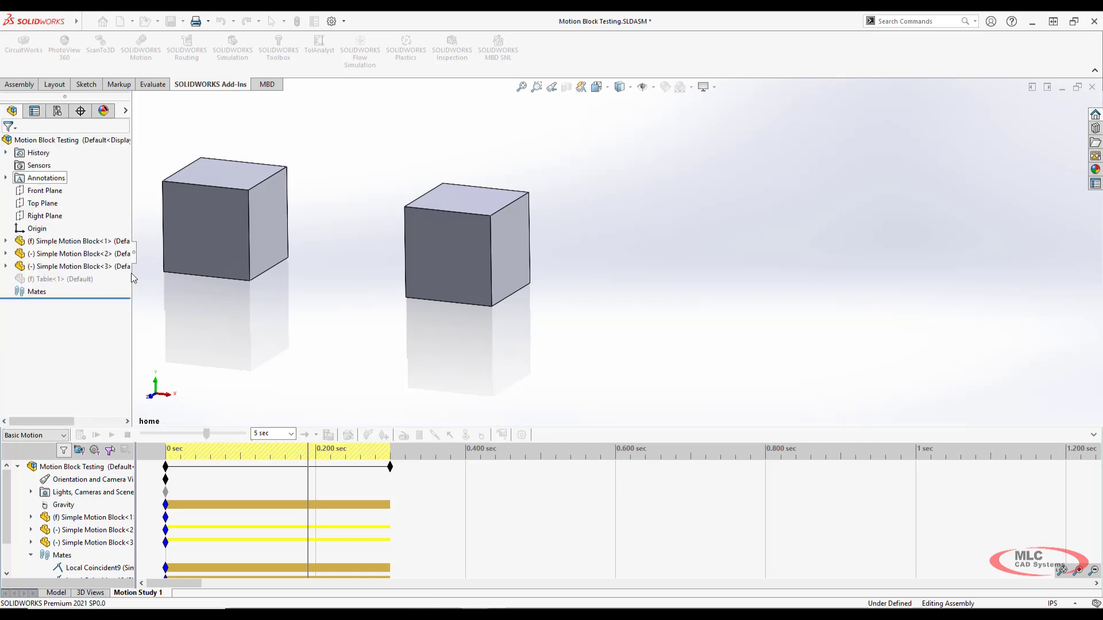
Recalculate the motion study and add a solid body contact between all three blocks
{"action": "left_click", "coordinate": [80, 435]}
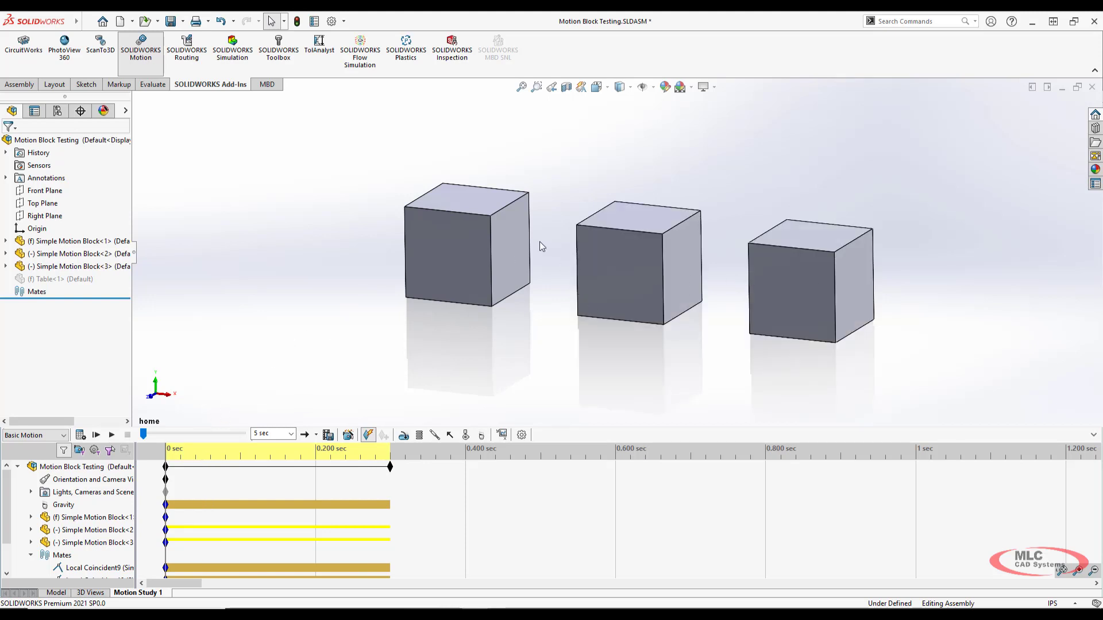
{"action": "left_click", "coordinate": [466, 435]}
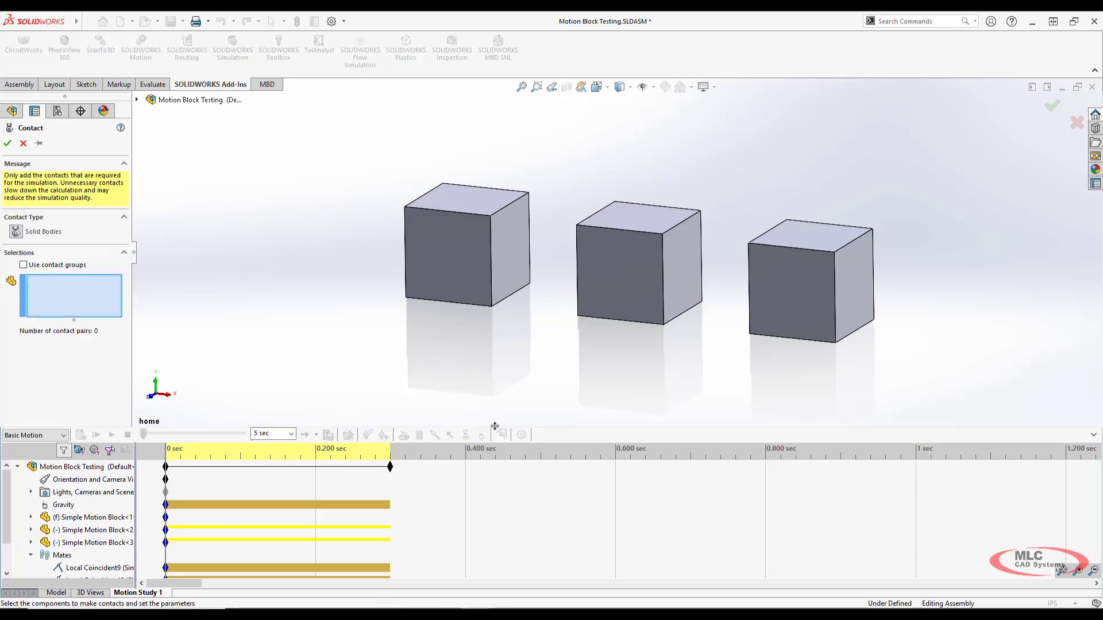
{"action": "left_click", "coordinate": [519, 258]}
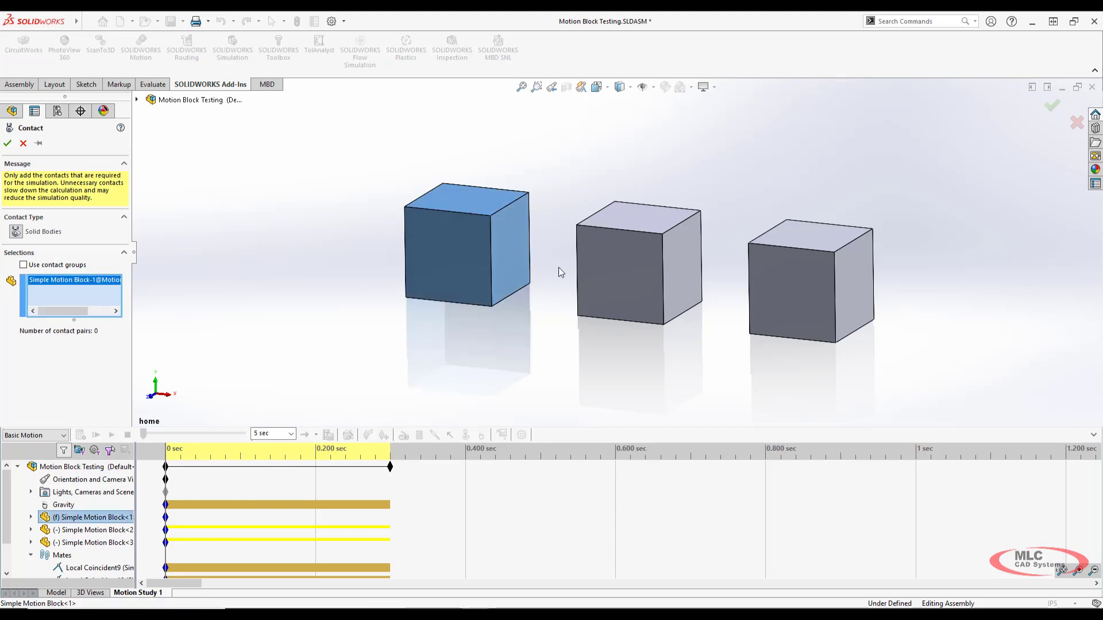
{"action": "left_click", "coordinate": [622, 270]}
{"action": "left_click", "coordinate": [779, 293]}
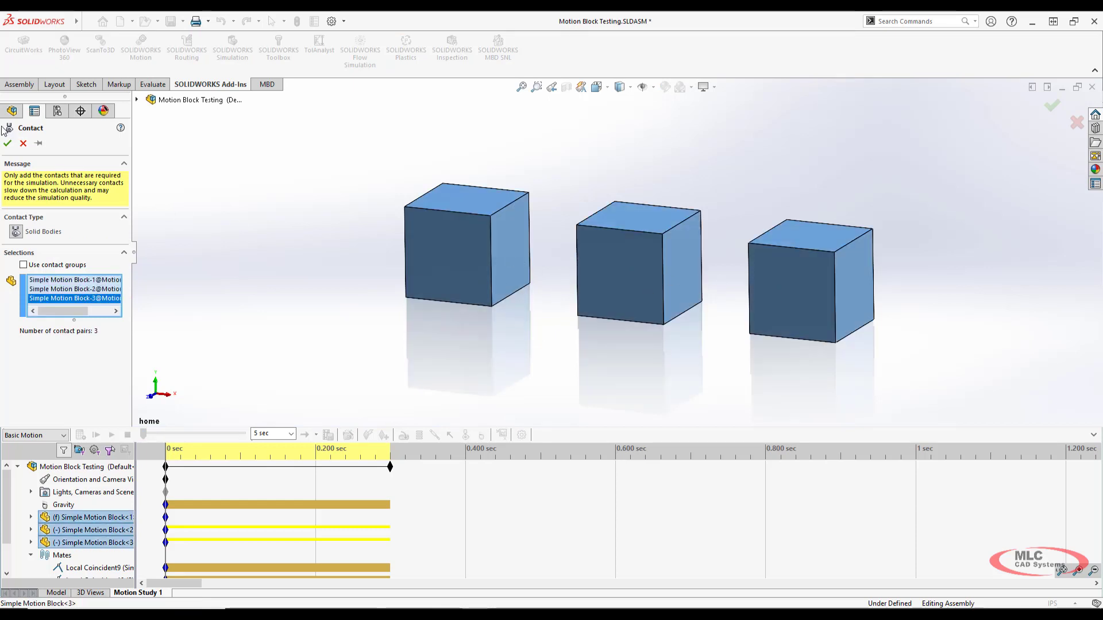
{"action": "left_click", "coordinate": [8, 144]}
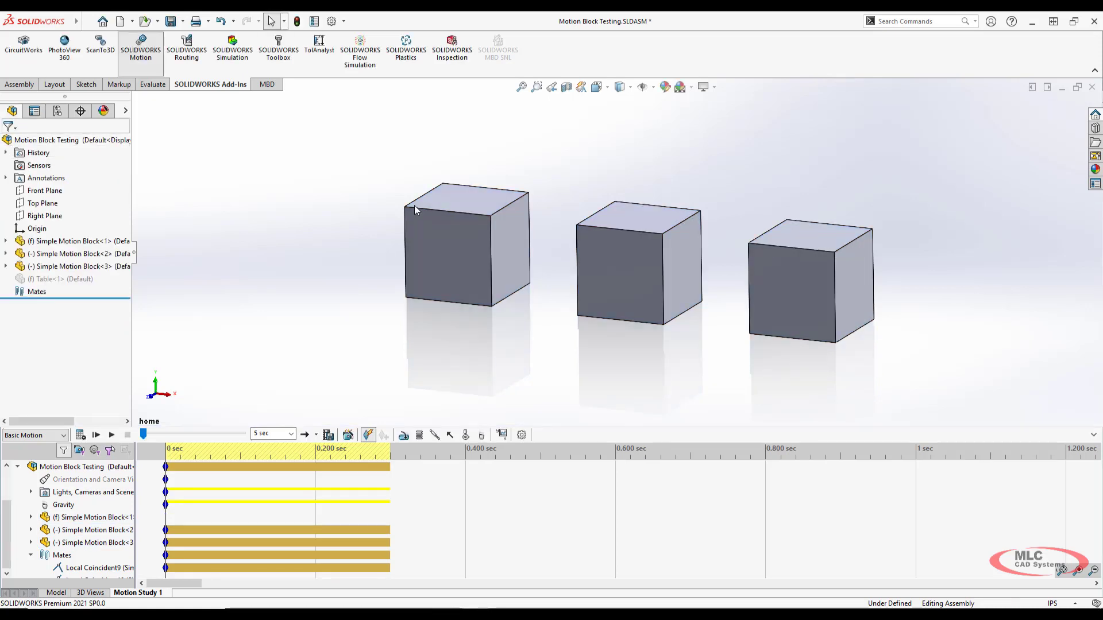
Recalculate the study with the contact included and review the components selected in the solid body contact
{"action": "left_click", "coordinate": [80, 435]}
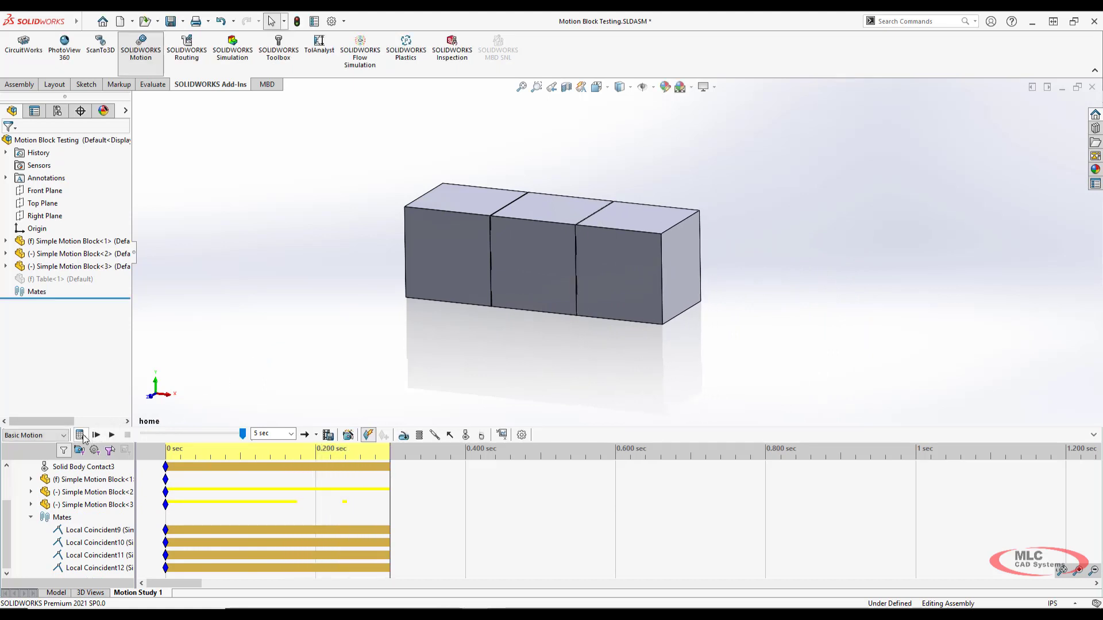
{"action": "left_click", "coordinate": [81, 435]}
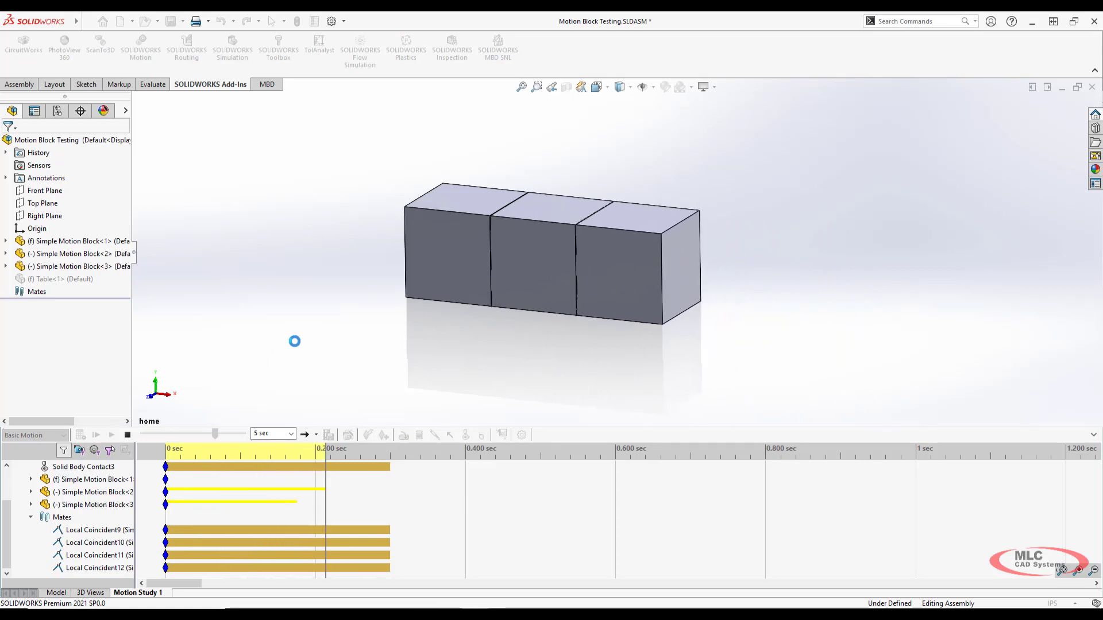
{"action": "right_click", "coordinate": [68, 466]}
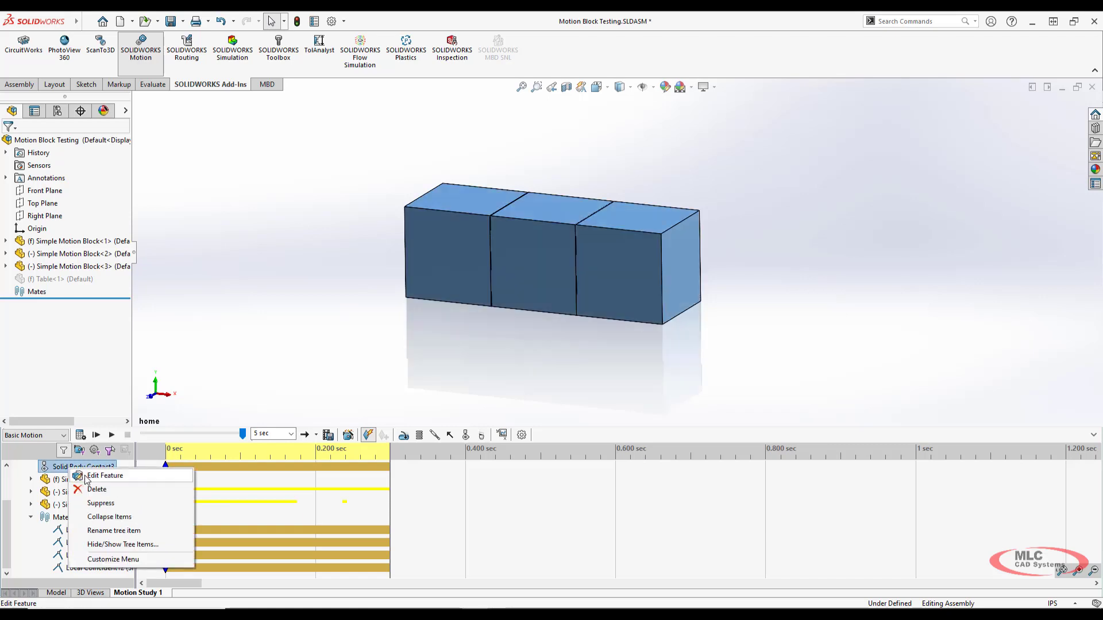
{"action": "left_click", "coordinate": [83, 475]}
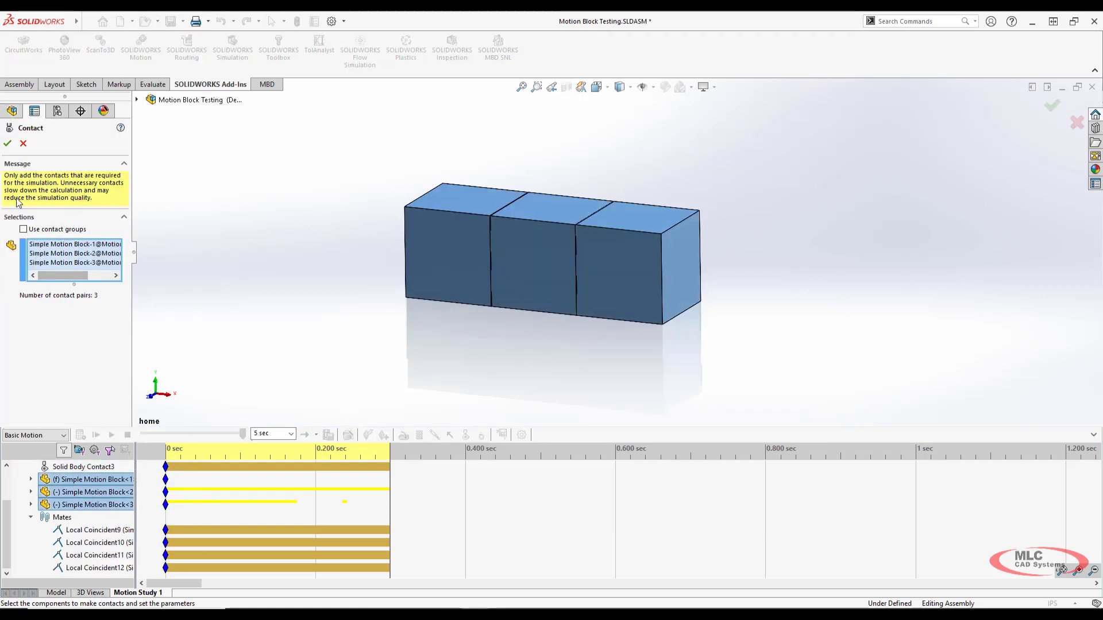
{"action": "left_click", "coordinate": [23, 144]}
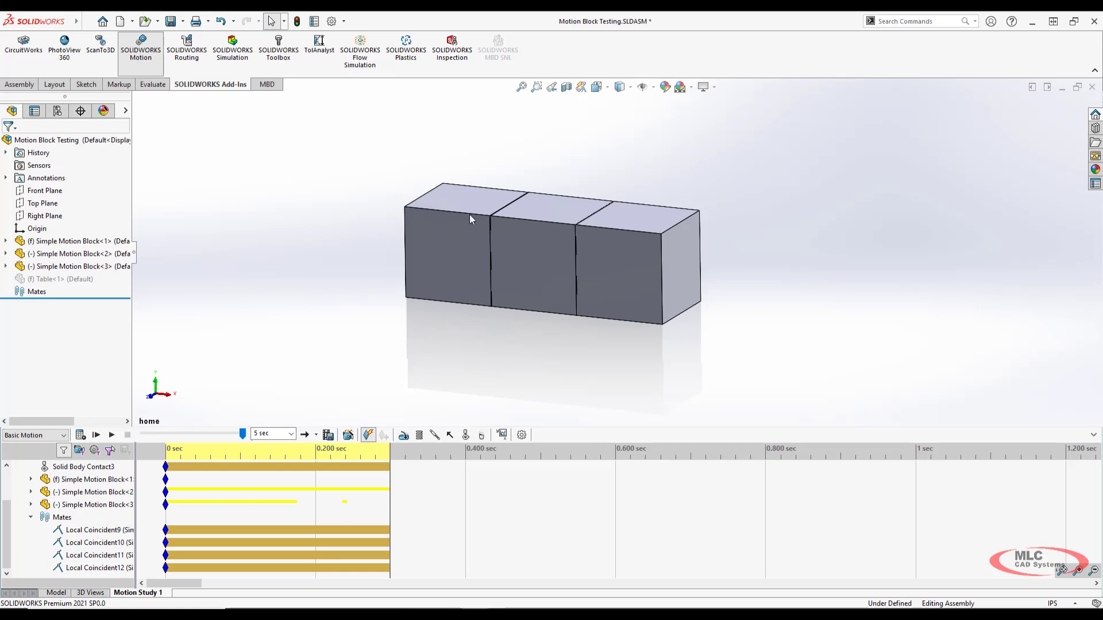
Examine the joint between the first and second blocks up close for overlap in the contact result
{"action": "scroll", "coordinate": [506, 224], "scroll_direction": "down", "scroll_amount": 6}
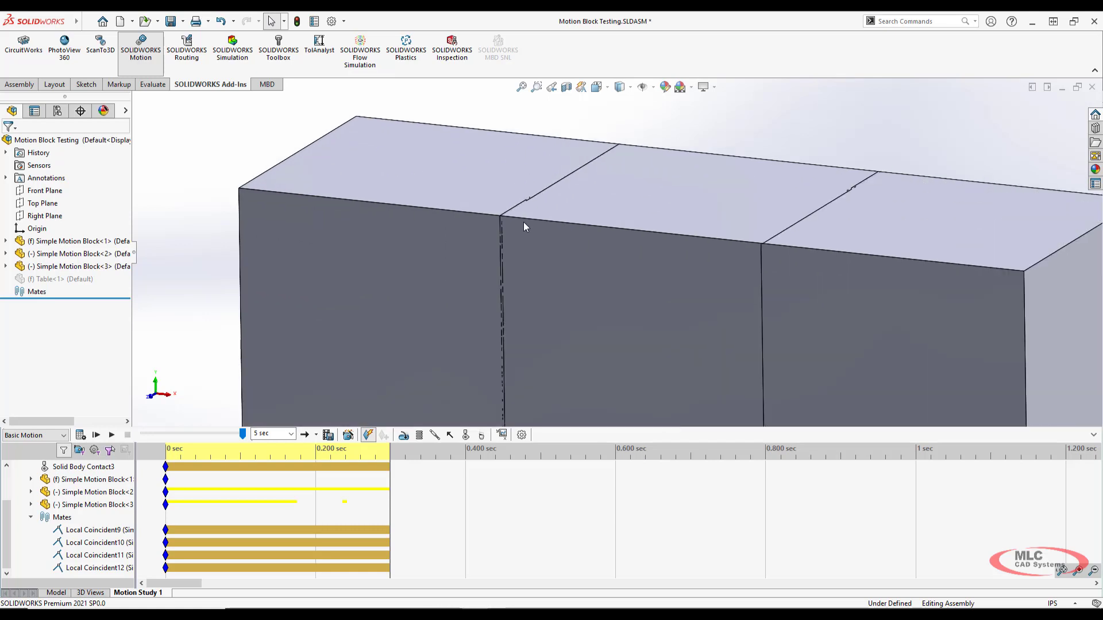
{"action": "scroll", "coordinate": [511, 230], "scroll_direction": "down", "scroll_amount": 2}
{"action": "left_click", "coordinate": [480, 232]}
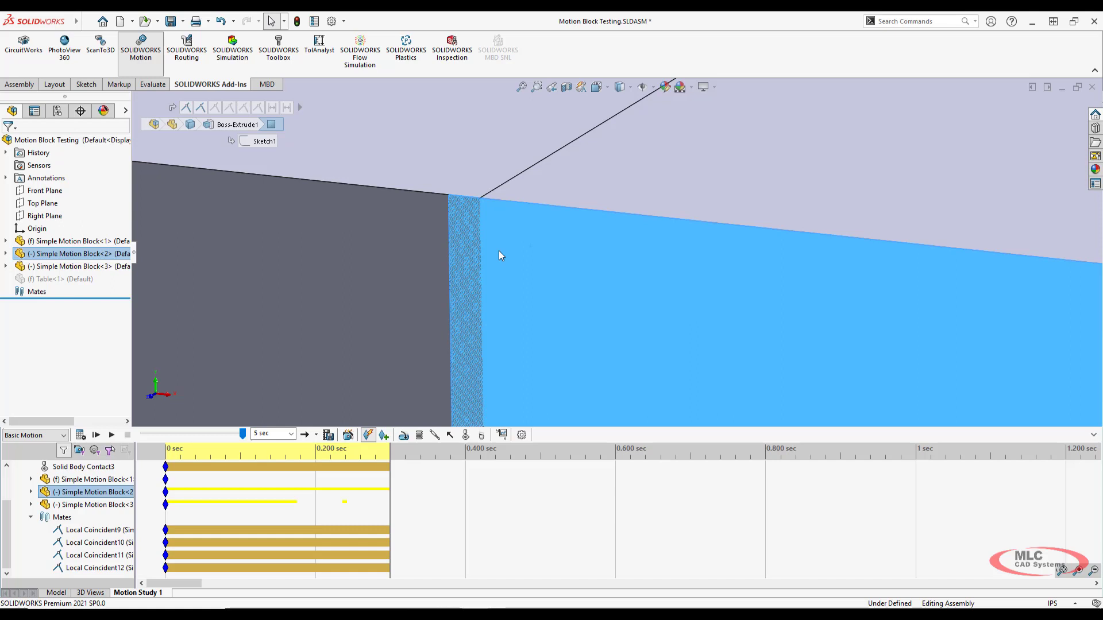
{"action": "scroll", "coordinate": [523, 222], "scroll_direction": "up", "scroll_amount": 10}
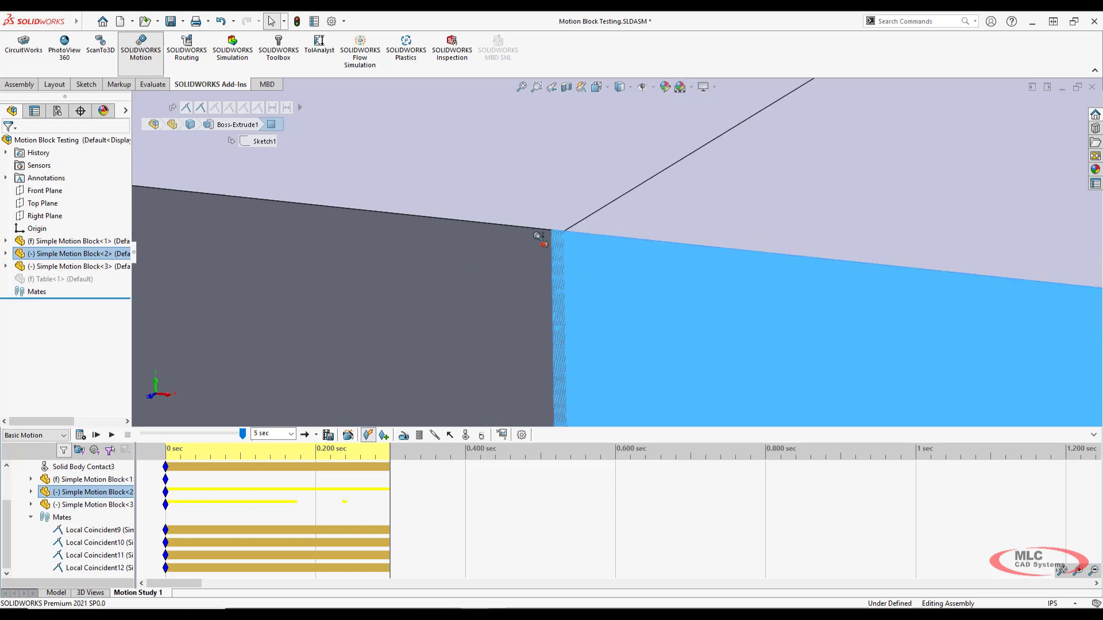
{"action": "middle_click_drag", "start_coordinate": [733, 307], "coordinate": [735, 310], "text": "shift"}
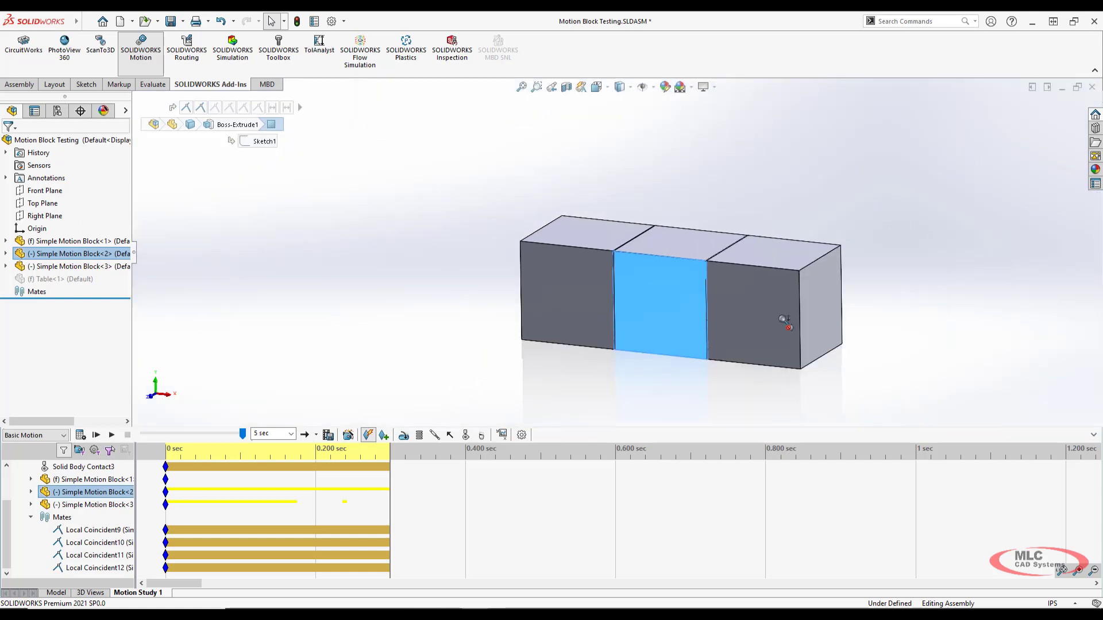
{"action": "scroll", "coordinate": [785, 323], "scroll_direction": "down", "scroll_amount": 2}
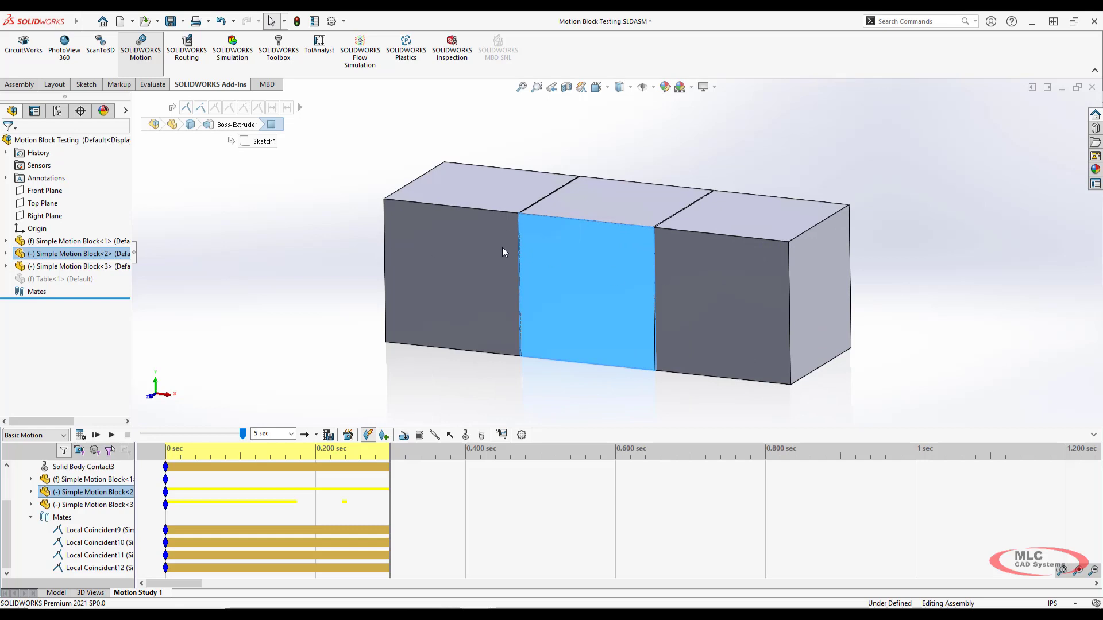
{"action": "left_click", "coordinate": [270, 171]}
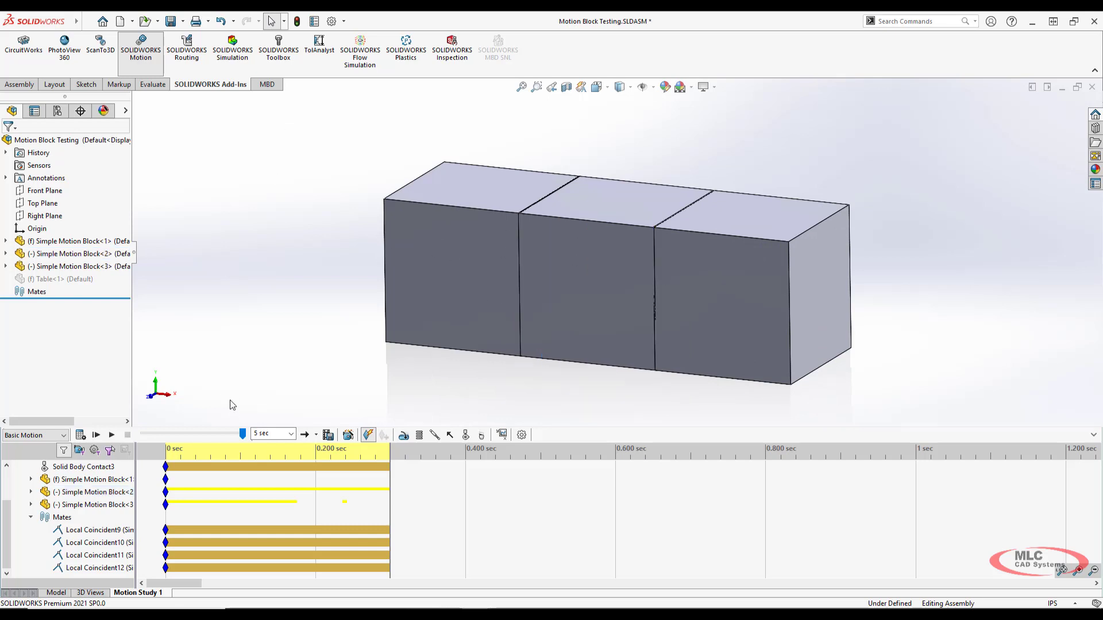
{"action": "scroll", "coordinate": [3, 511], "scroll_direction": "up", "scroll_amount": 2}
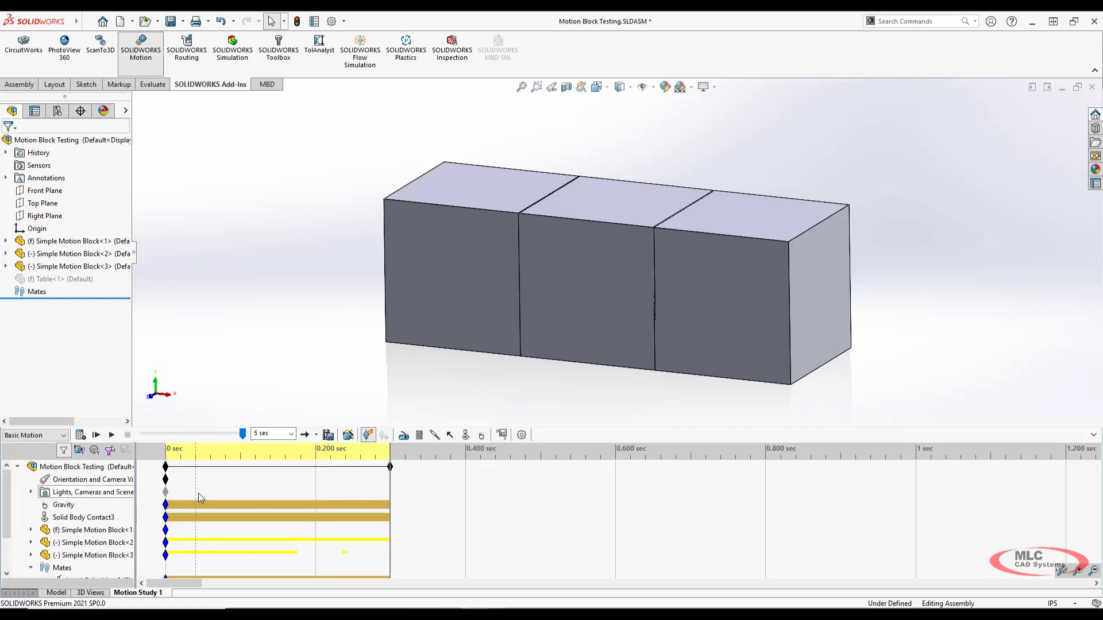
Switch the study type to Animation to compare the block behavior, and return it to Basic Motion
{"action": "left_click", "coordinate": [40, 436]}
{"action": "left_click", "coordinate": [23, 448]}
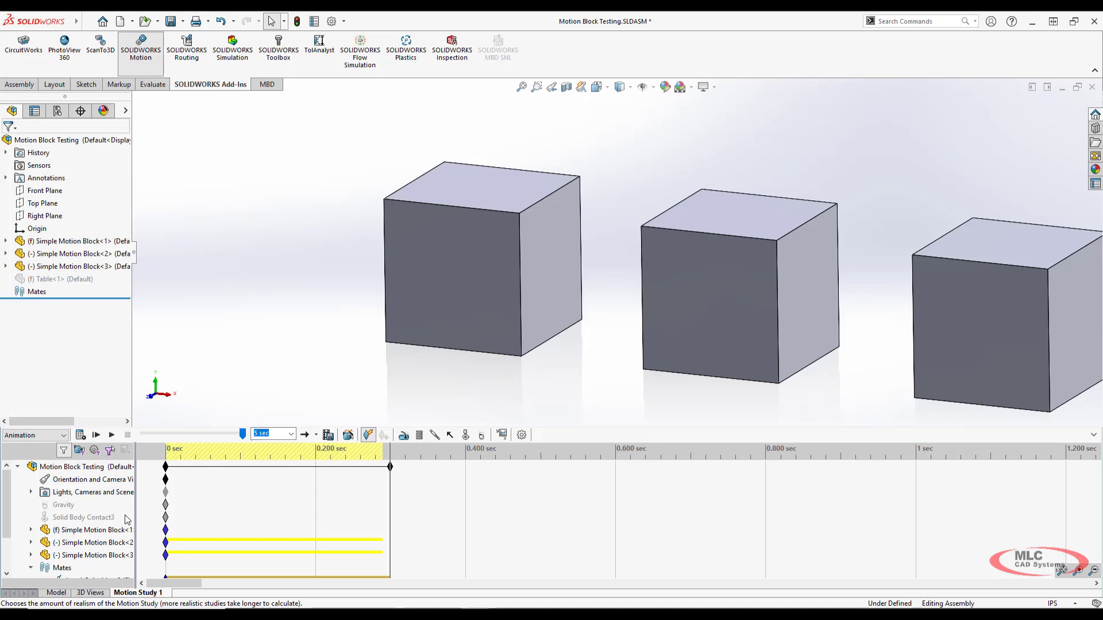
{"action": "left_click", "coordinate": [51, 436]}
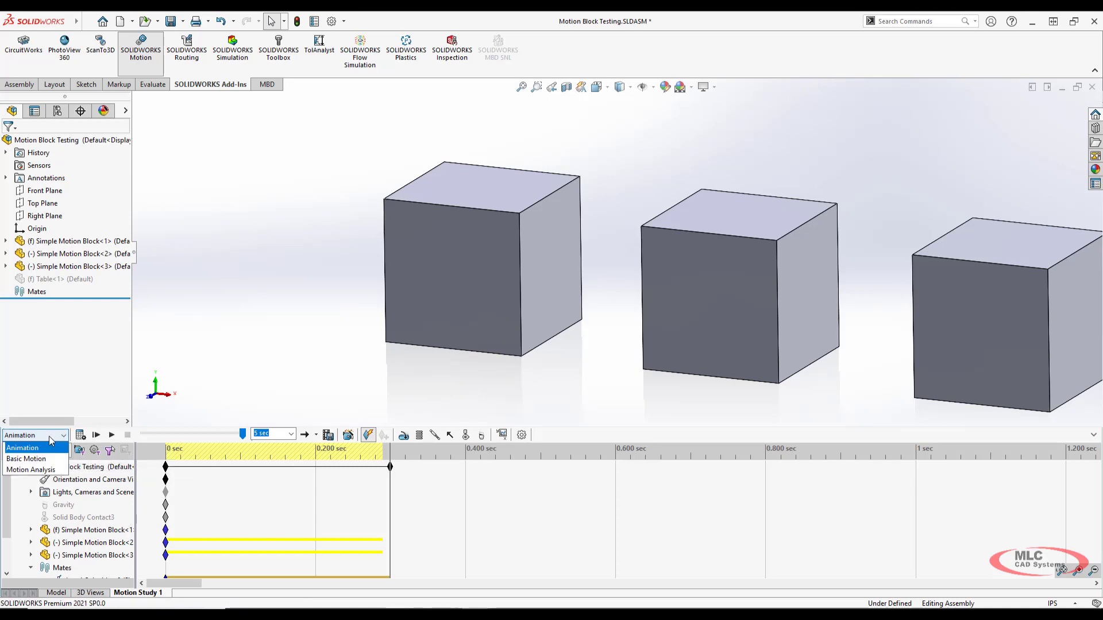
{"action": "left_click", "coordinate": [48, 457]}
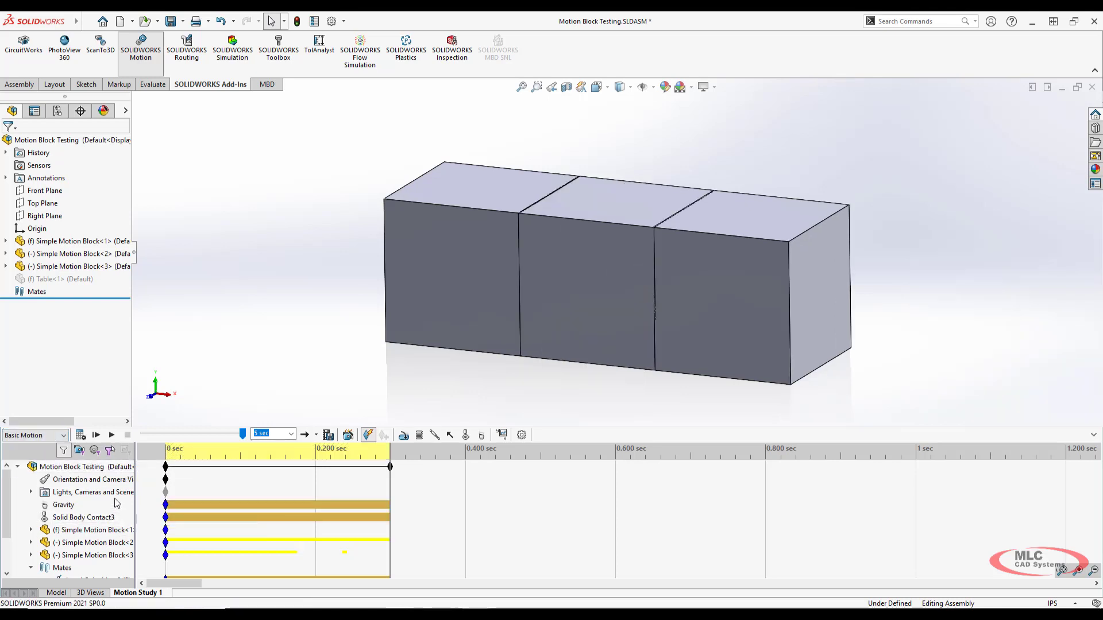
Delete the gravity element from the motion study and return the timeline to 0 sec
{"action": "right_click", "coordinate": [73, 505]}
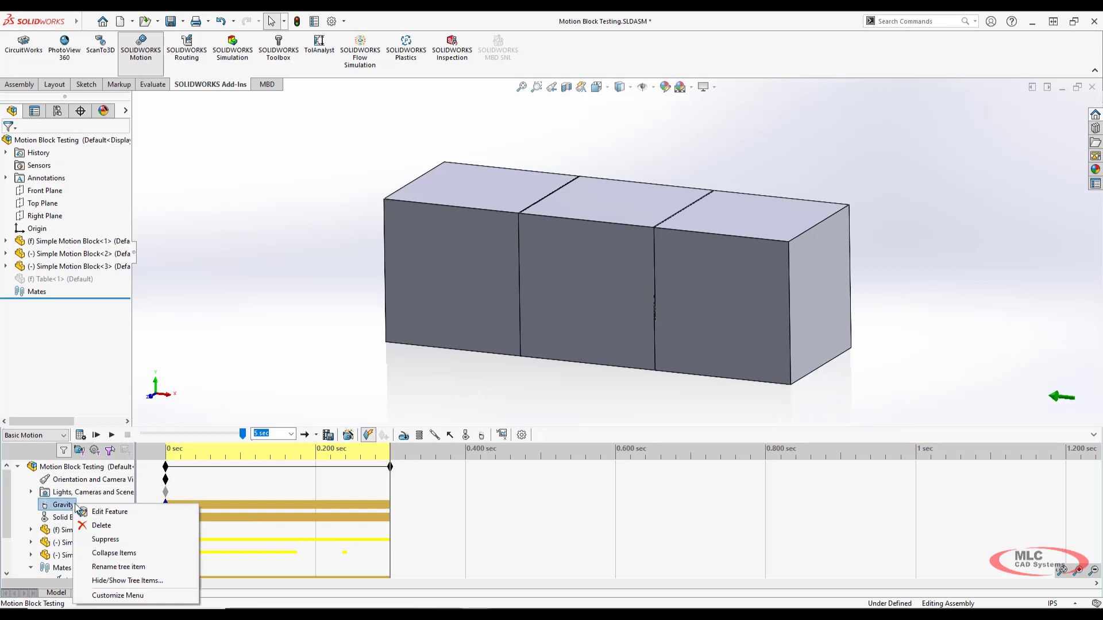
{"action": "left_click", "coordinate": [101, 525]}
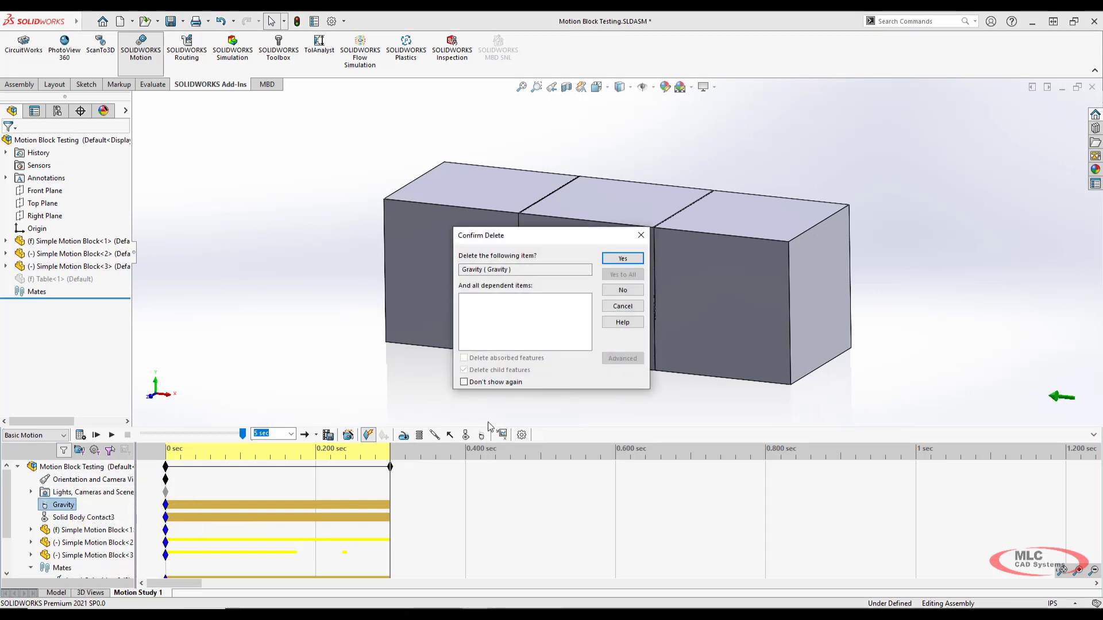
{"action": "left_click", "coordinate": [618, 261]}
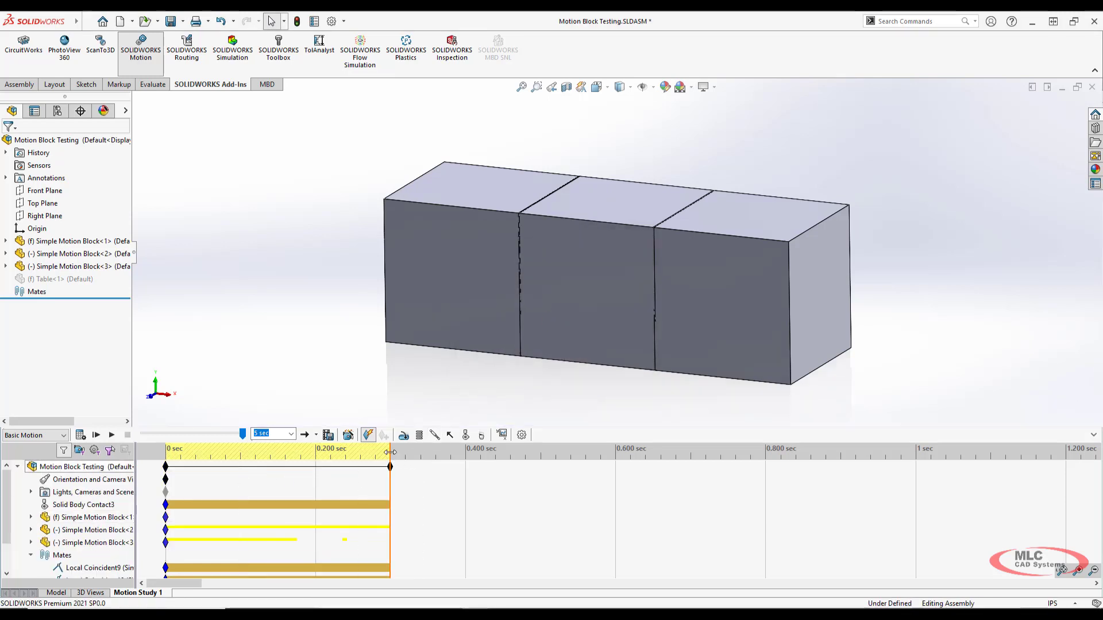
{"action": "key", "text": "Home"}
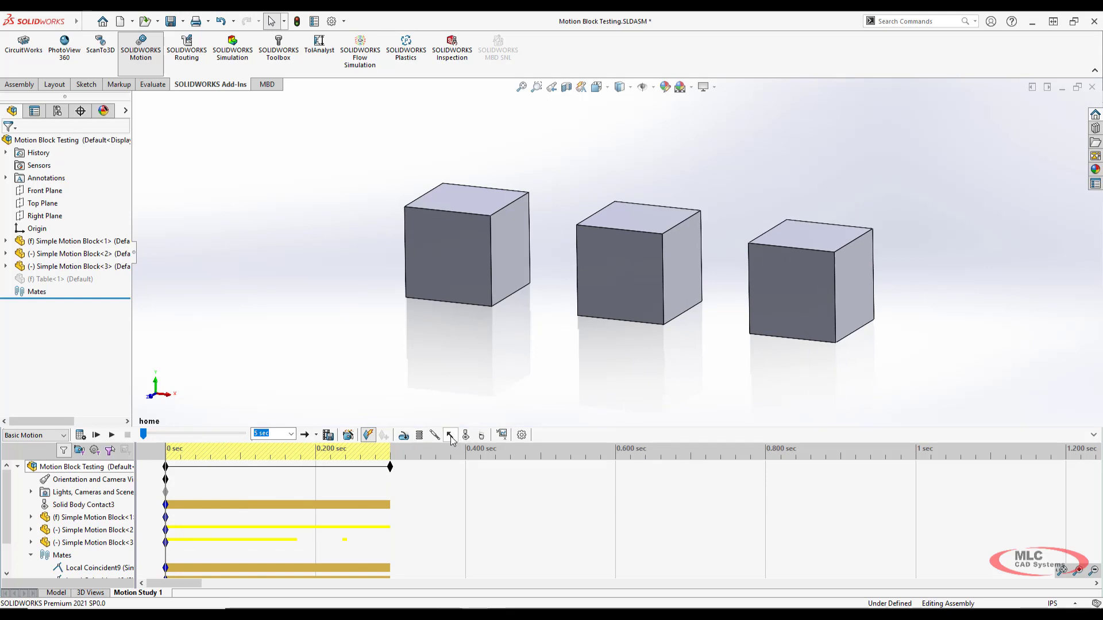
Apply a constant 0.015625 lbf force to the outer side face of the third block, reversed to point toward the other blocks
{"action": "left_click", "coordinate": [450, 435]}
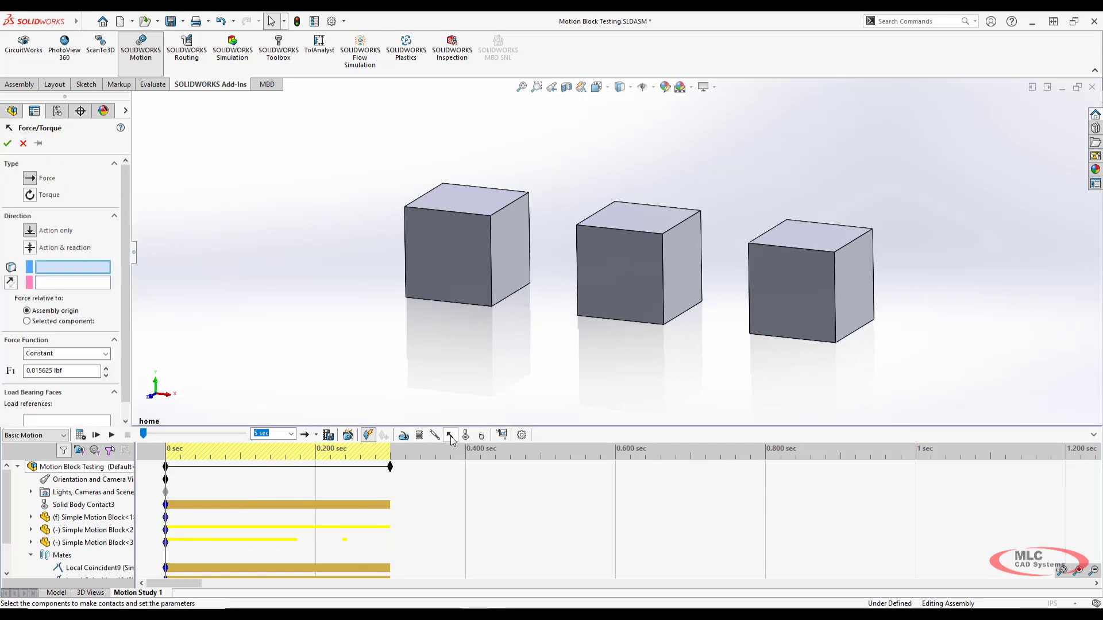
{"action": "left_click", "coordinate": [853, 283]}
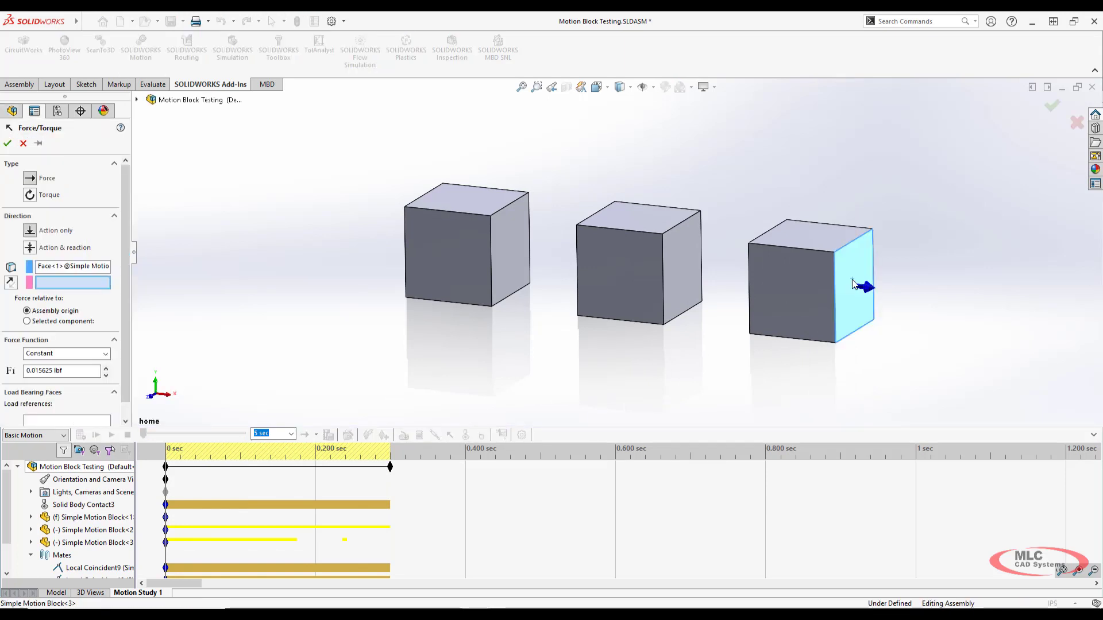
{"action": "left_click", "coordinate": [10, 283]}
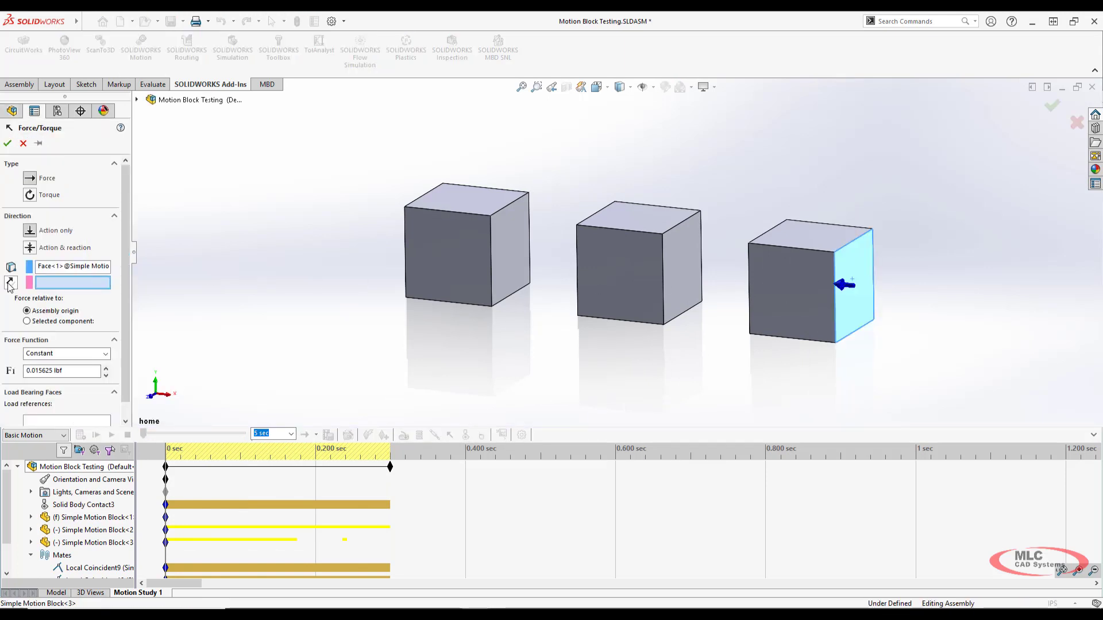
{"action": "left_click", "coordinate": [7, 143]}
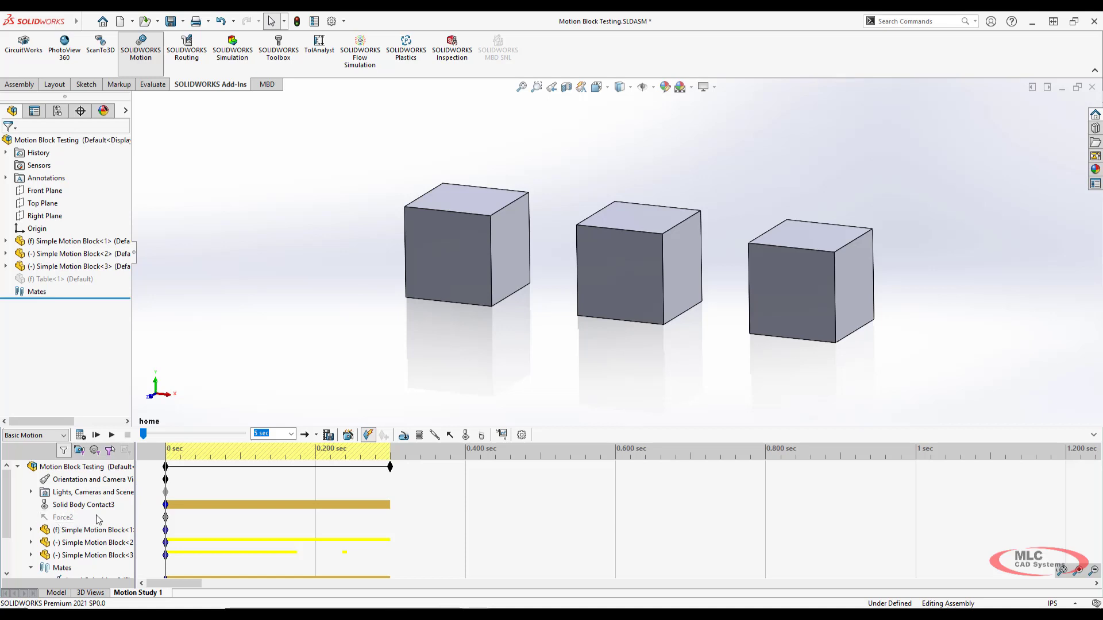
Delete the force from the motion study
{"action": "right_click", "coordinate": [63, 517]}
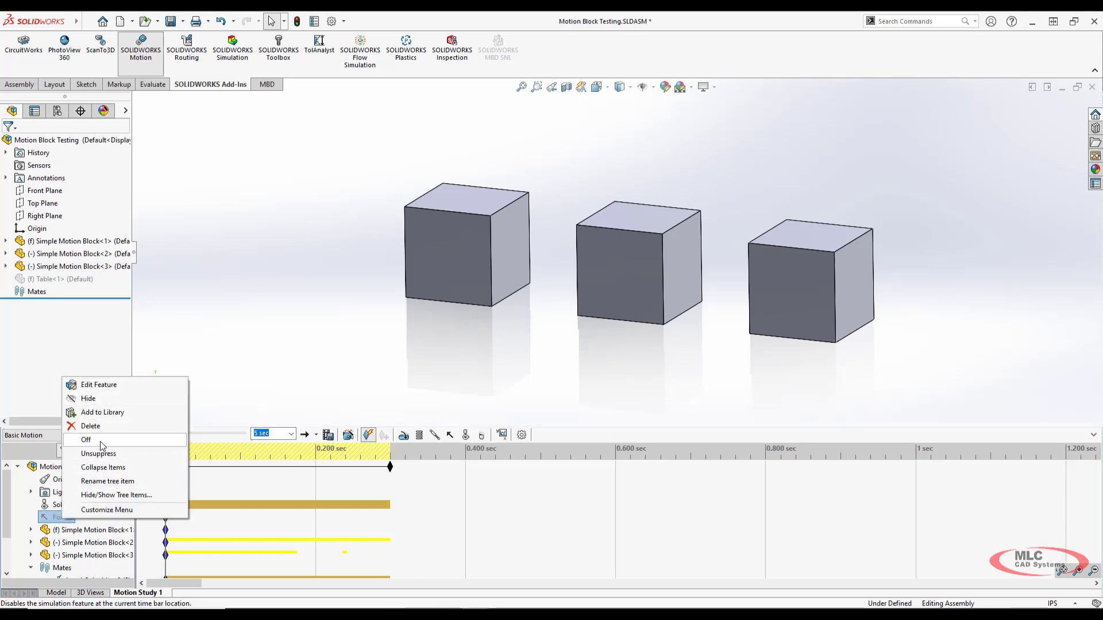
{"action": "left_click", "coordinate": [95, 426]}
{"action": "left_click", "coordinate": [623, 259]}
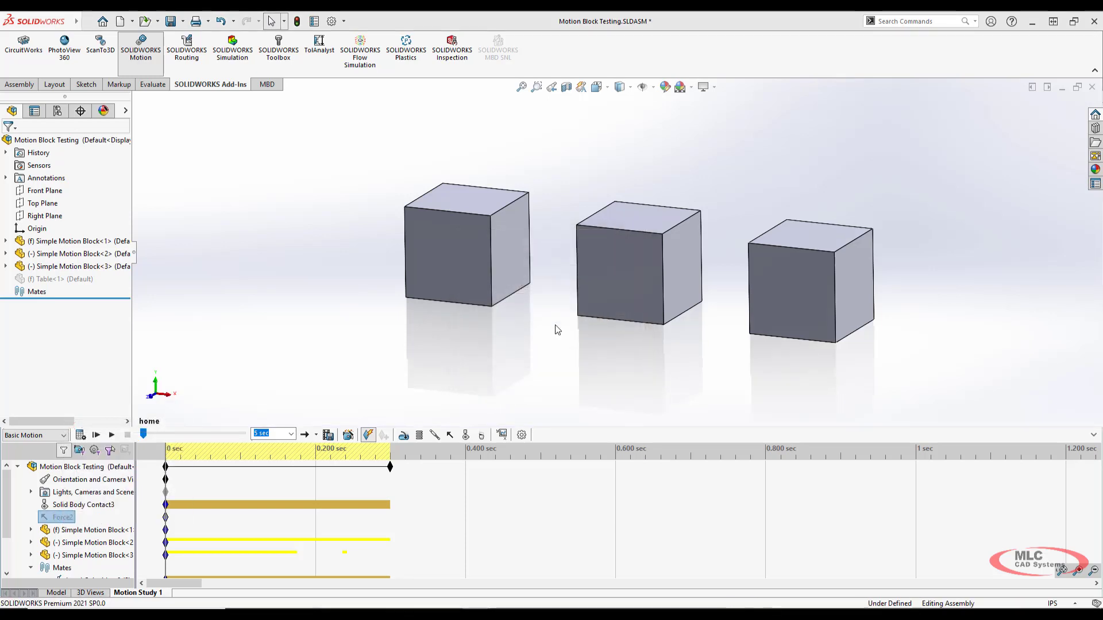
Add a linear motor at a constant 1 in/s on the third block's outer side face, reversed toward the other blocks
{"action": "left_click", "coordinate": [404, 436]}
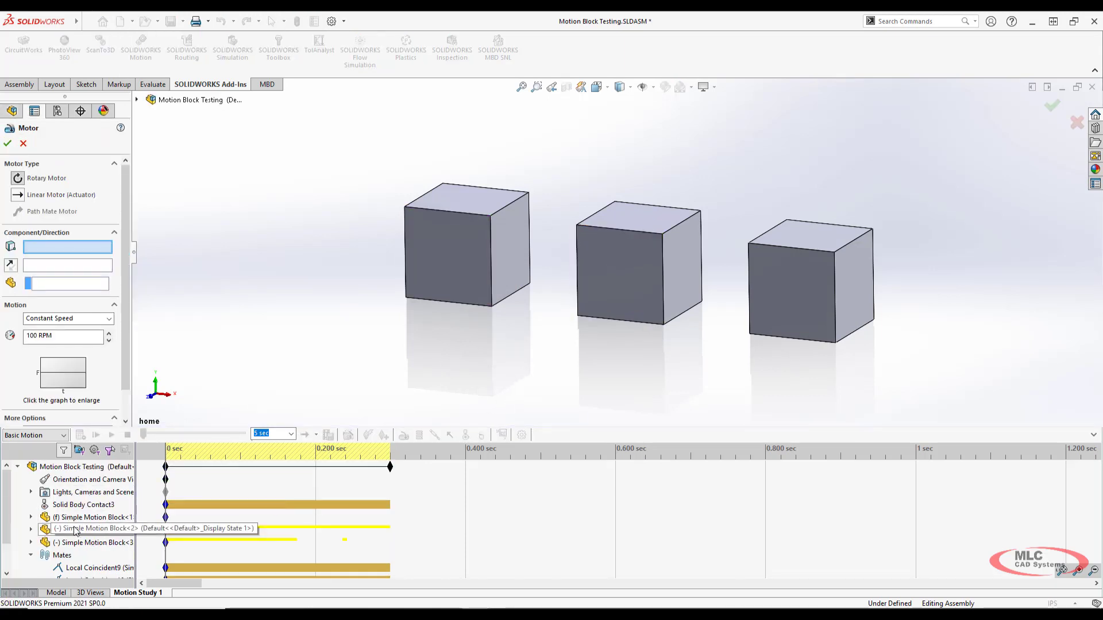
{"action": "left_click", "coordinate": [75, 197]}
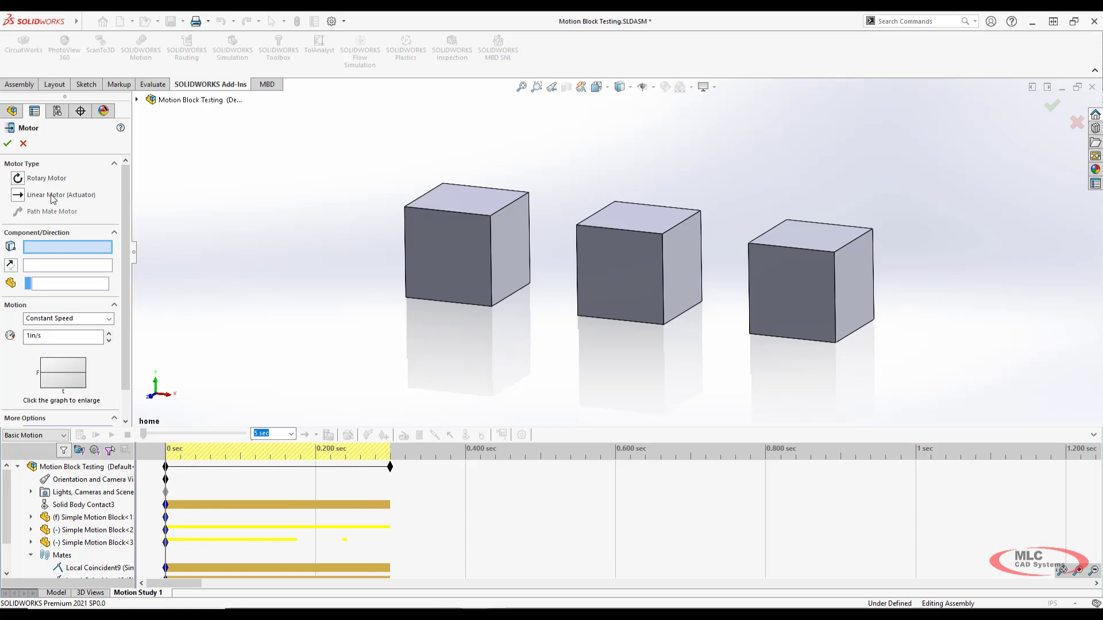
{"action": "left_click", "coordinate": [855, 283]}
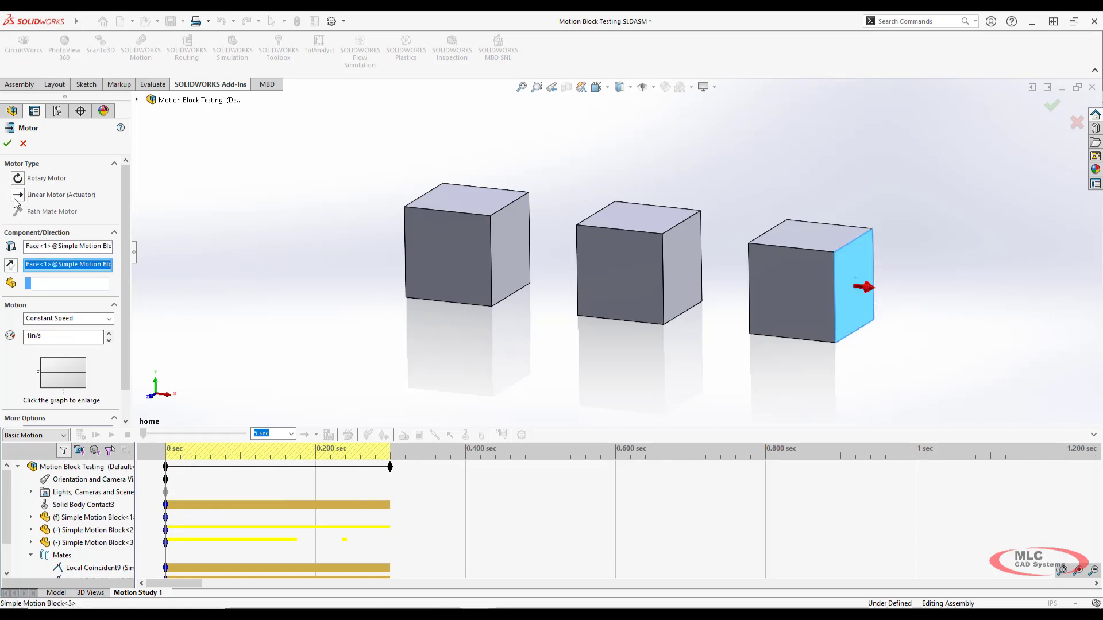
{"action": "left_click", "coordinate": [10, 265]}
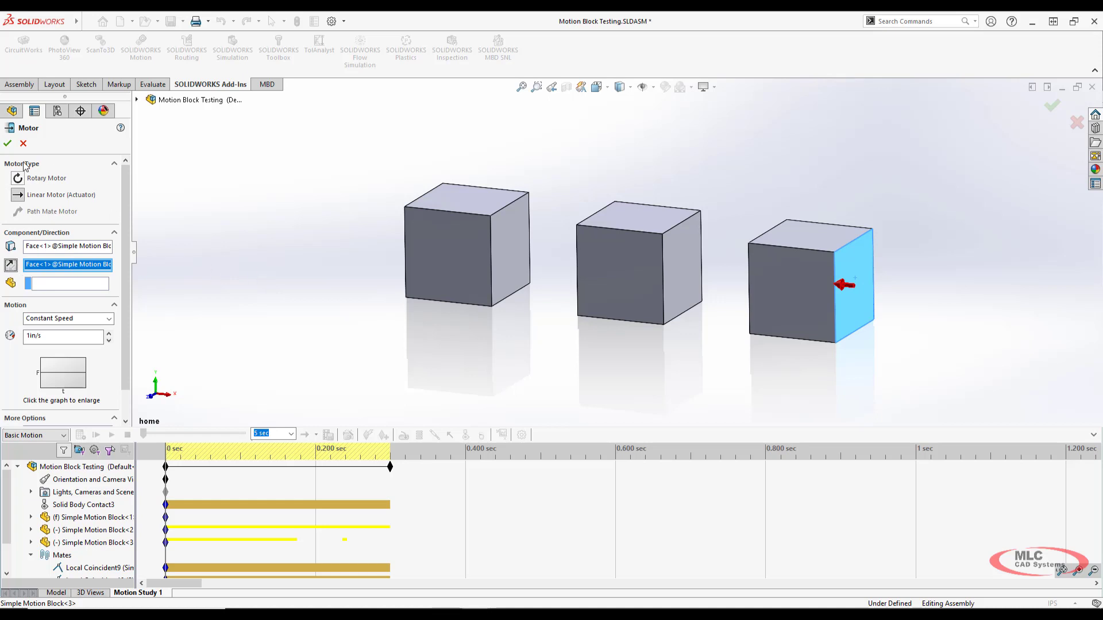
{"action": "left_click", "coordinate": [7, 144]}
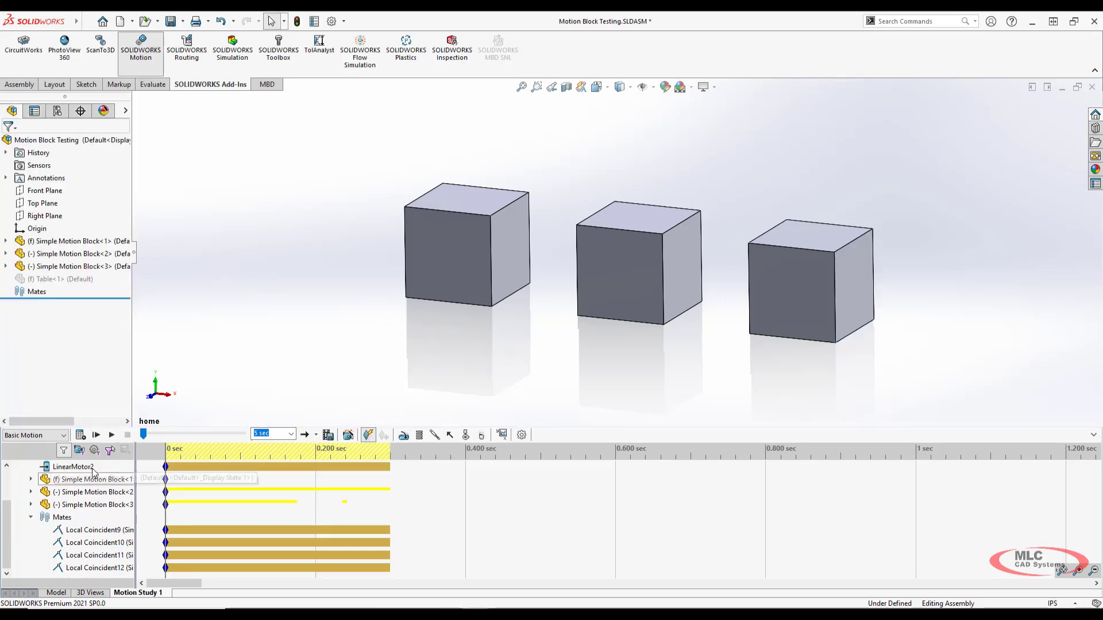
Calculate the linear motor study and extend the end key of its timeline to 2.5 sec
{"action": "left_click", "coordinate": [80, 436]}
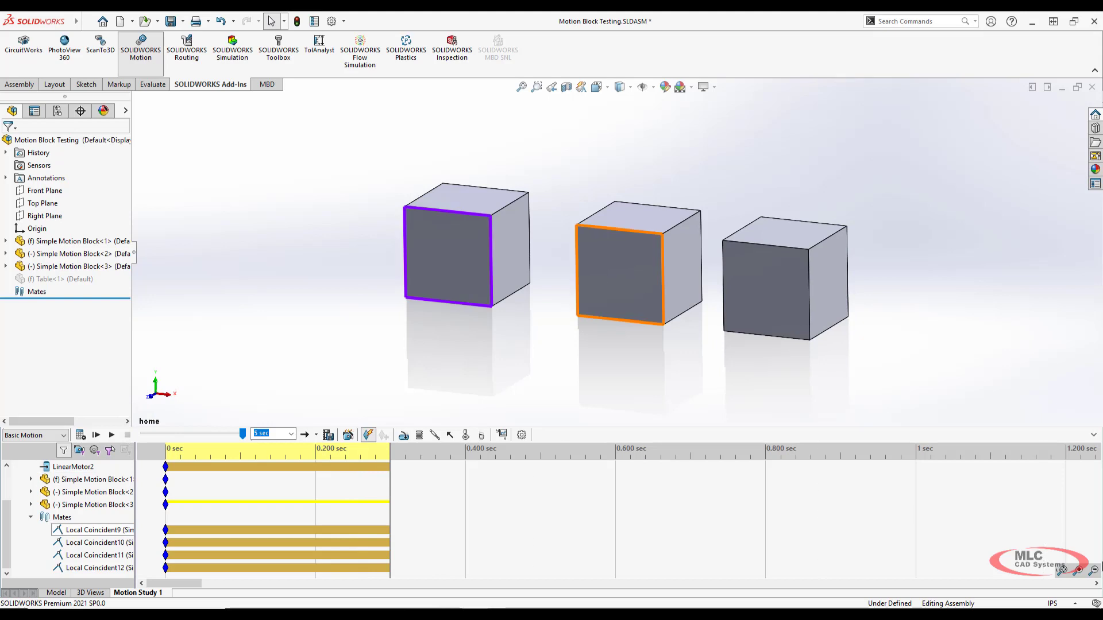
{"action": "left_click", "coordinate": [1093, 573]}
{"action": "left_click", "coordinate": [1094, 573]}
{"action": "left_click", "coordinate": [1093, 573]}
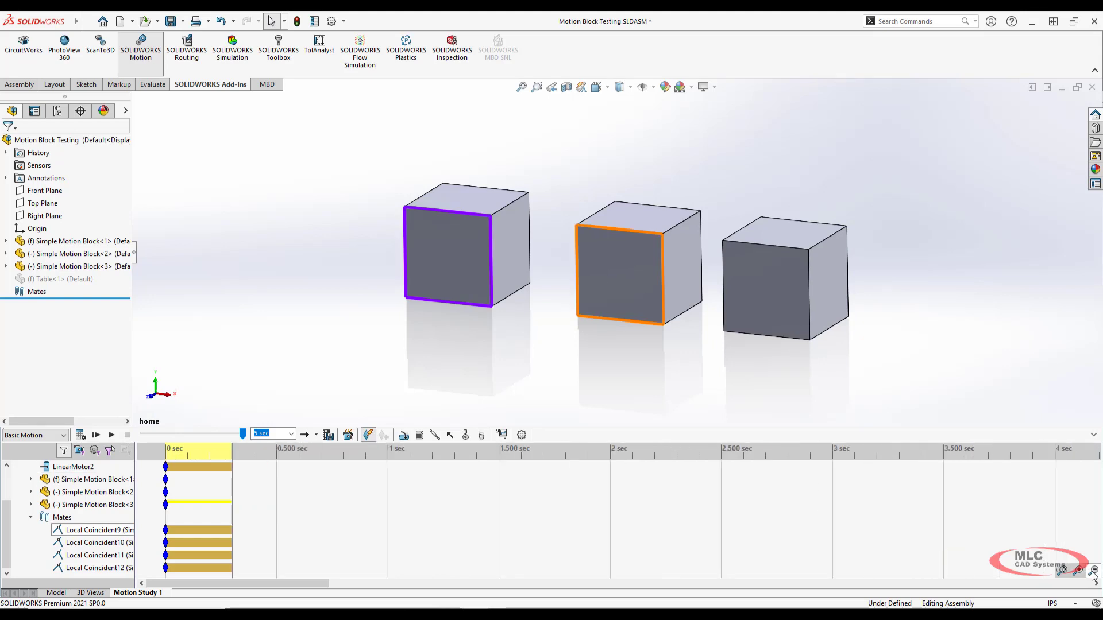
{"action": "scroll", "coordinate": [287, 517], "scroll_direction": "up", "scroll_amount": 2}
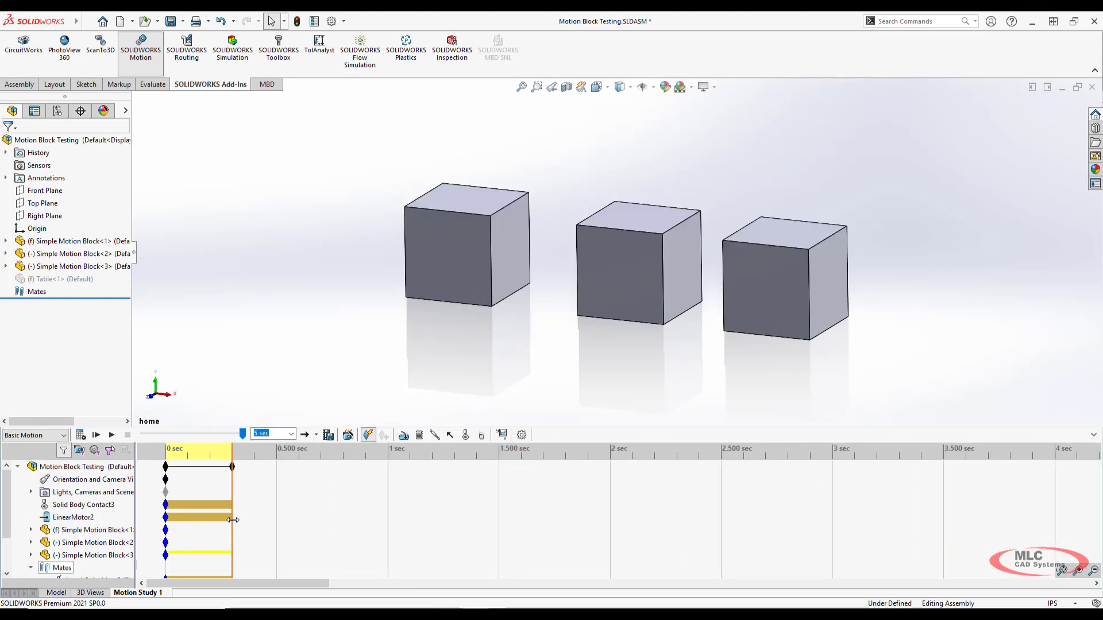
{"action": "left_click_drag", "start_coordinate": [236, 467], "coordinate": [722, 467]}
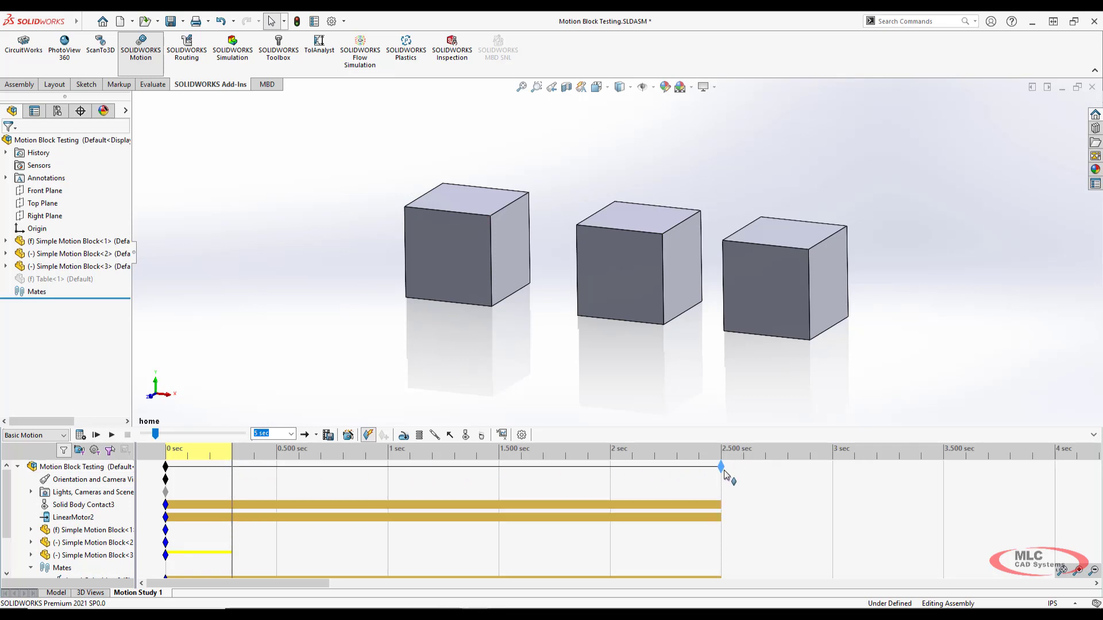
Review the Basic Motion study properties and recalculate the study over the 2.5 sec duration
{"action": "left_click", "coordinate": [522, 434]}
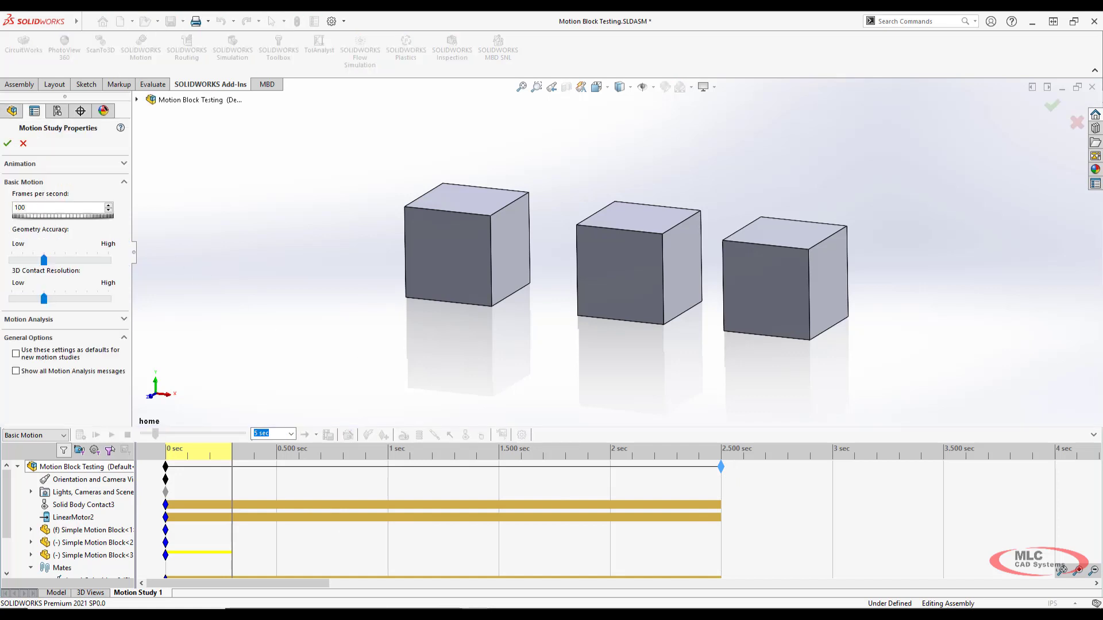
{"action": "left_click", "coordinate": [8, 143]}
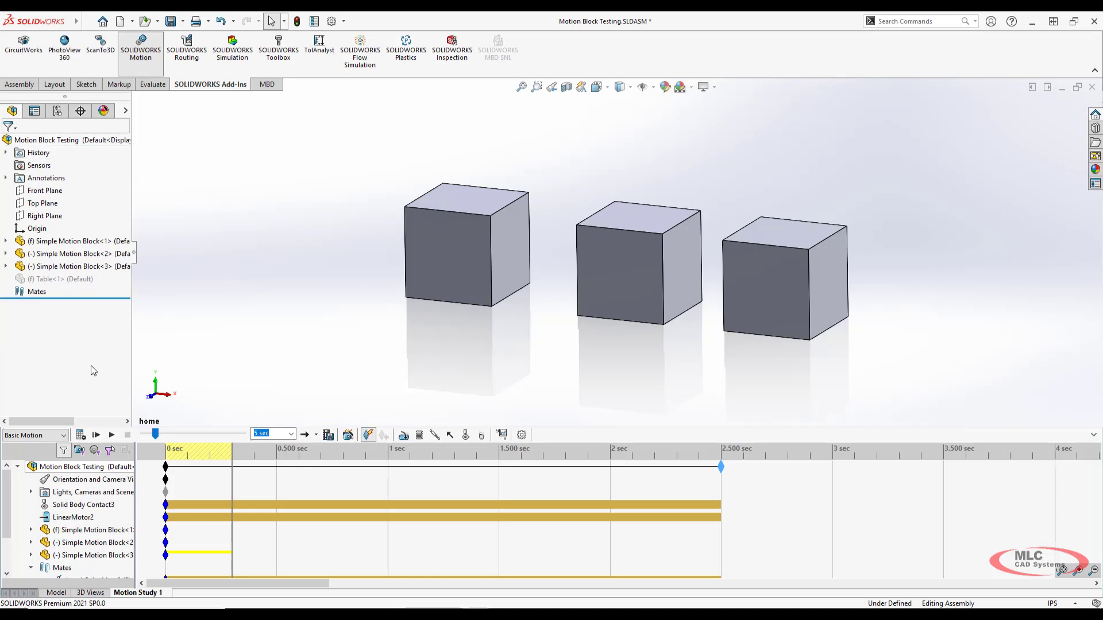
{"action": "left_click", "coordinate": [80, 435]}
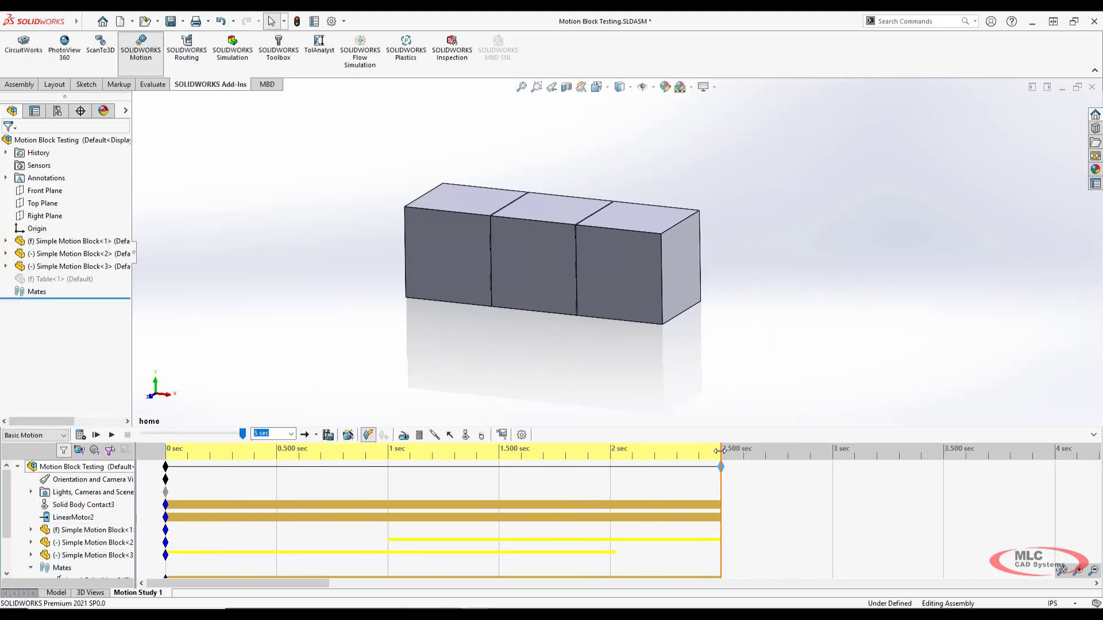
Review the available motion types of the linear motor, keep Constant Speed at 1 in/s, and recalculate the study
{"action": "right_click", "coordinate": [75, 522]}
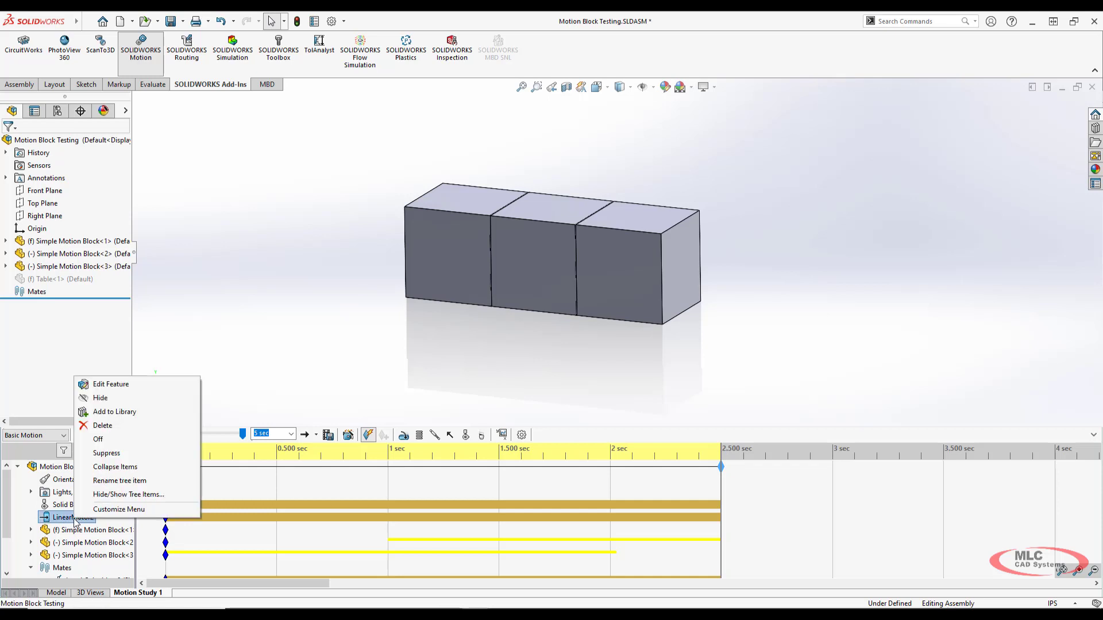
{"action": "left_click", "coordinate": [103, 384]}
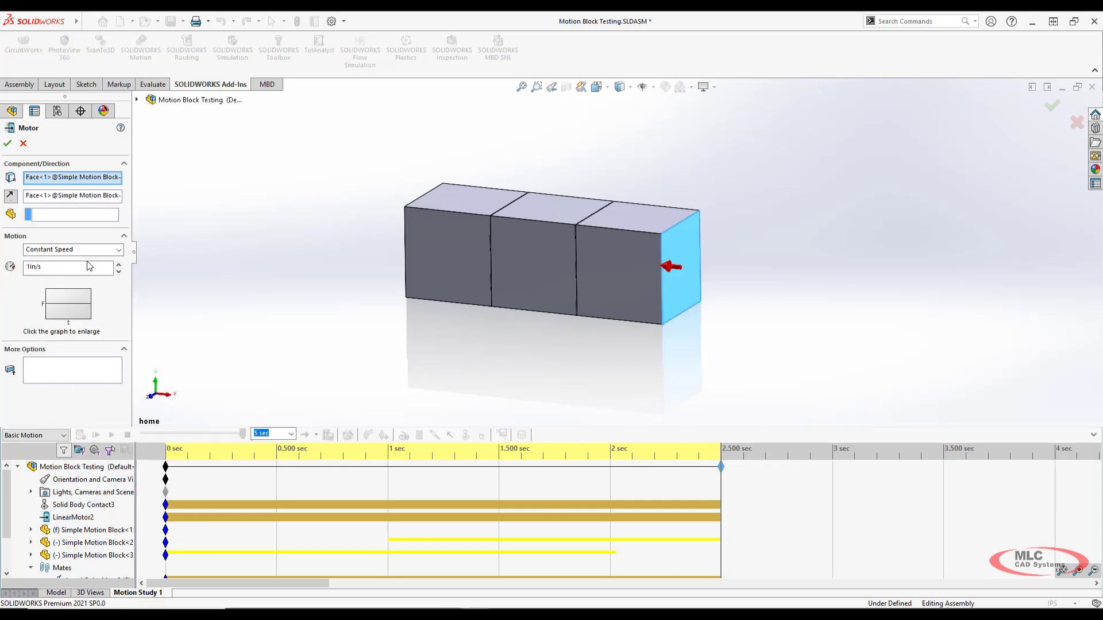
{"action": "left_click", "coordinate": [119, 249]}
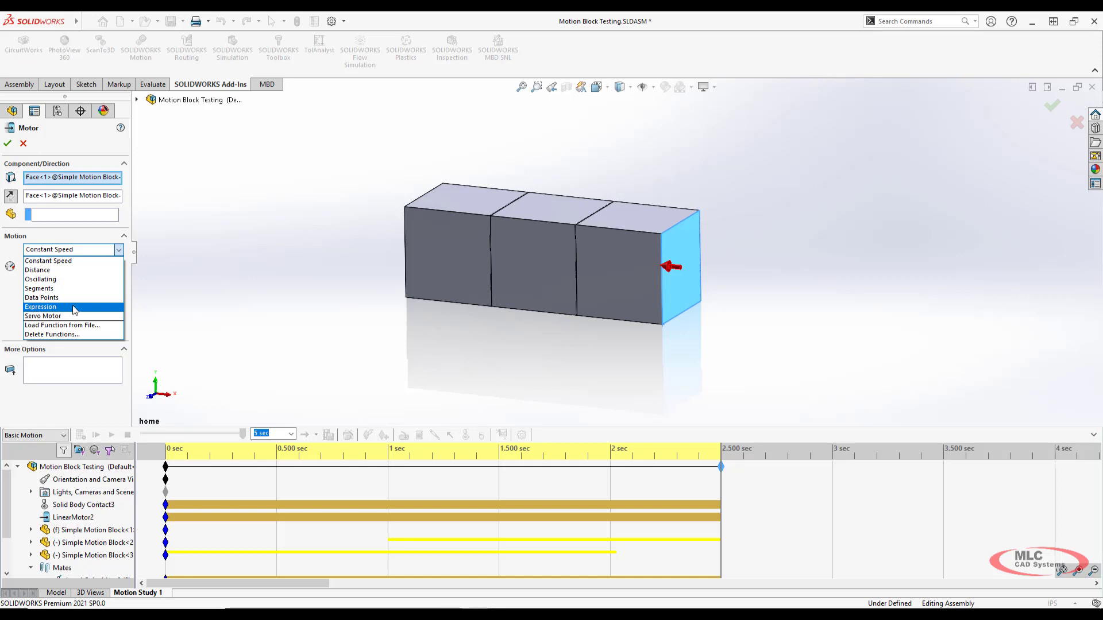
{"action": "left_click", "coordinate": [123, 253]}
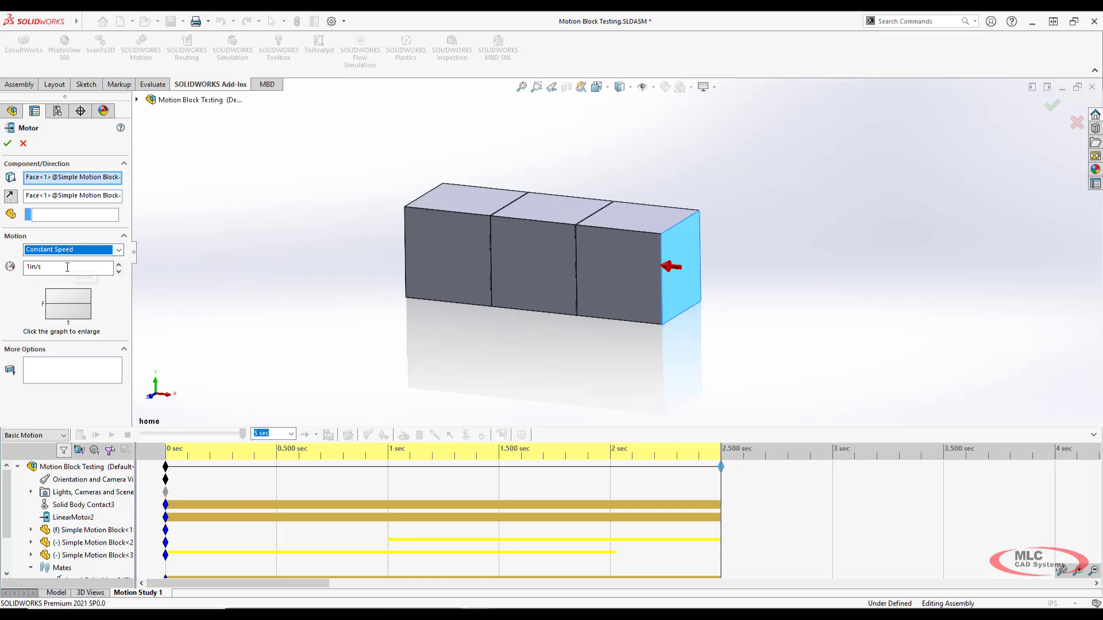
{"action": "left_click", "coordinate": [7, 143]}
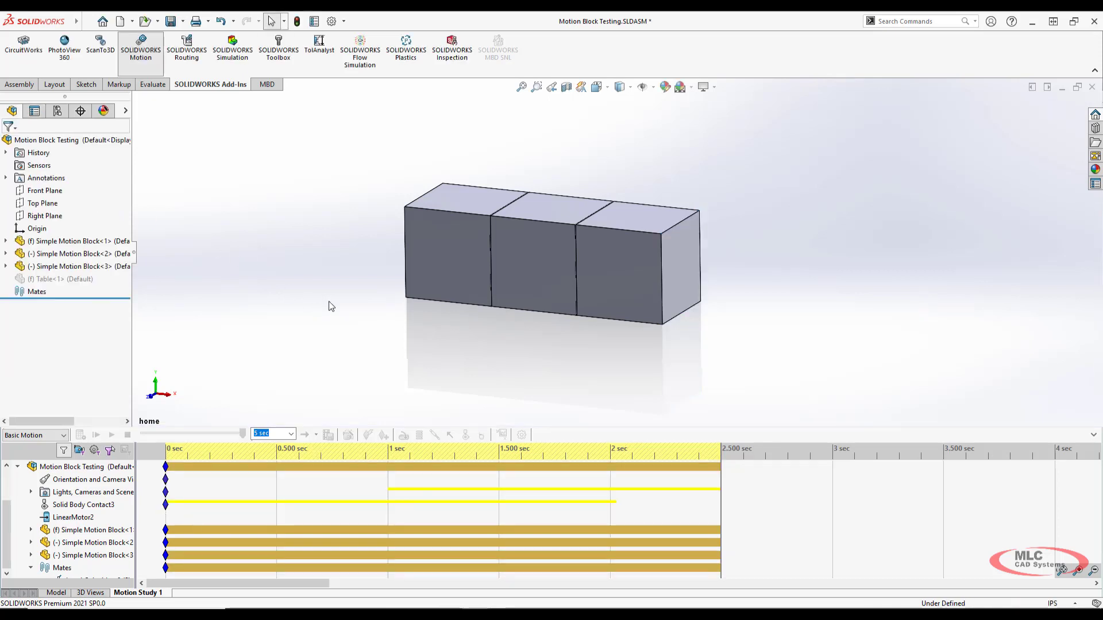
{"action": "left_click", "coordinate": [80, 435]}
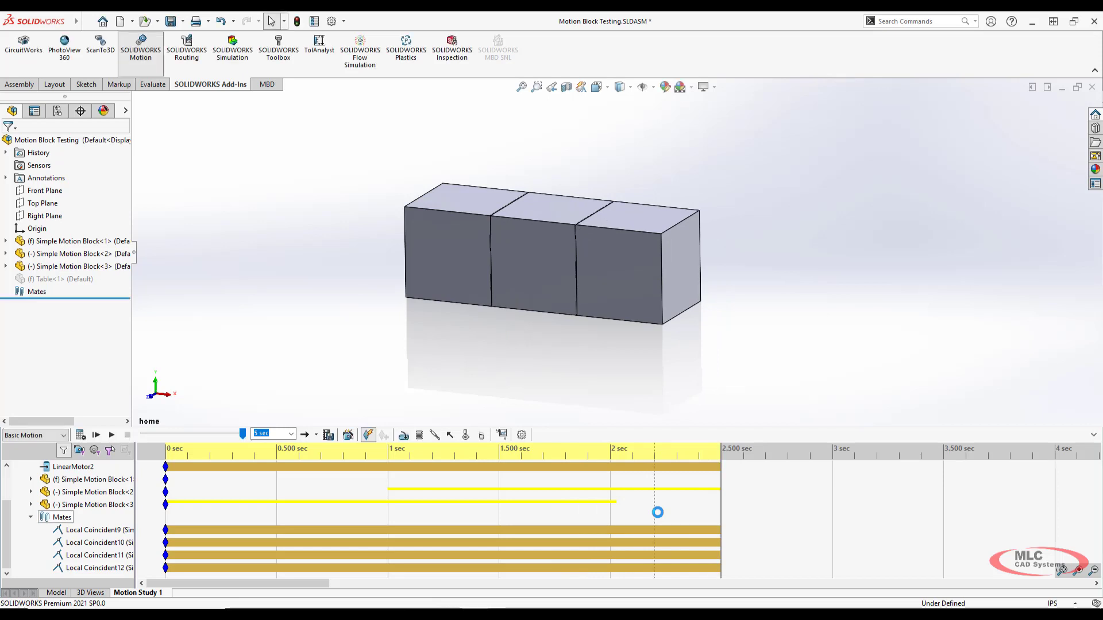
{"action": "scroll", "coordinate": [246, 501], "scroll_direction": "up", "scroll_amount": 2}
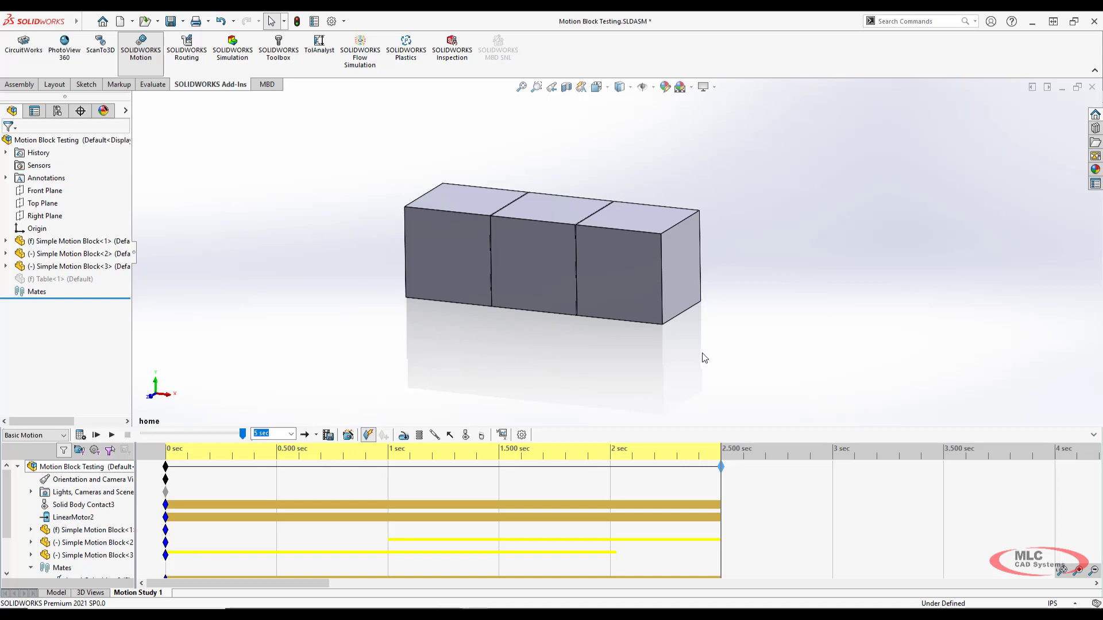
{"action": "left_click", "coordinate": [321, 199]}
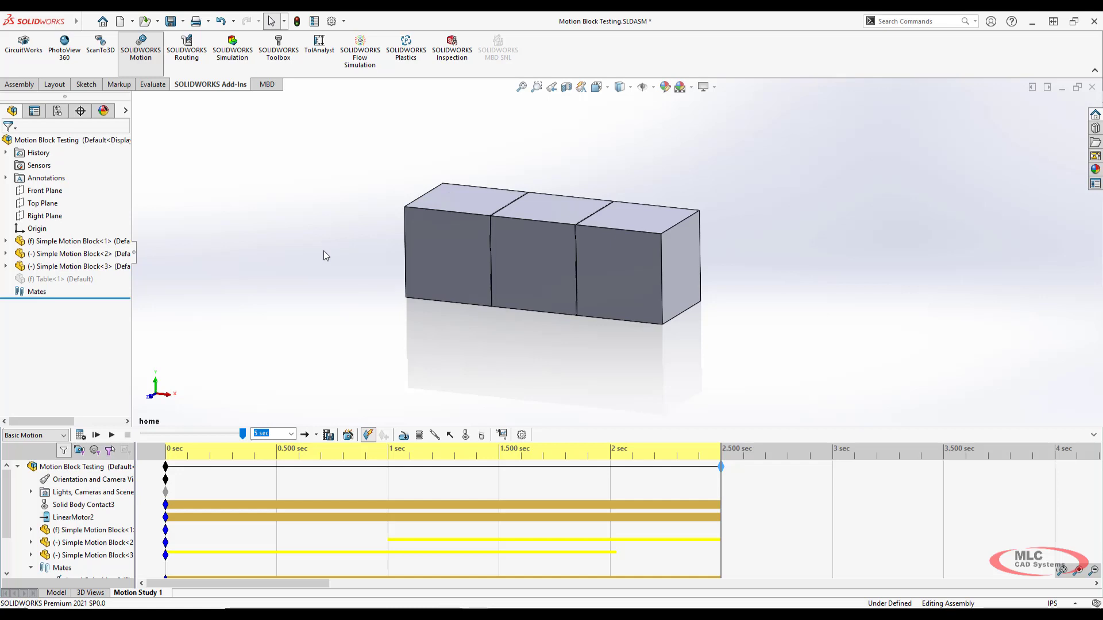
Return the timeline to 0 sec and switch the study type to Motion Analysis
{"action": "left_click", "coordinate": [166, 448]}
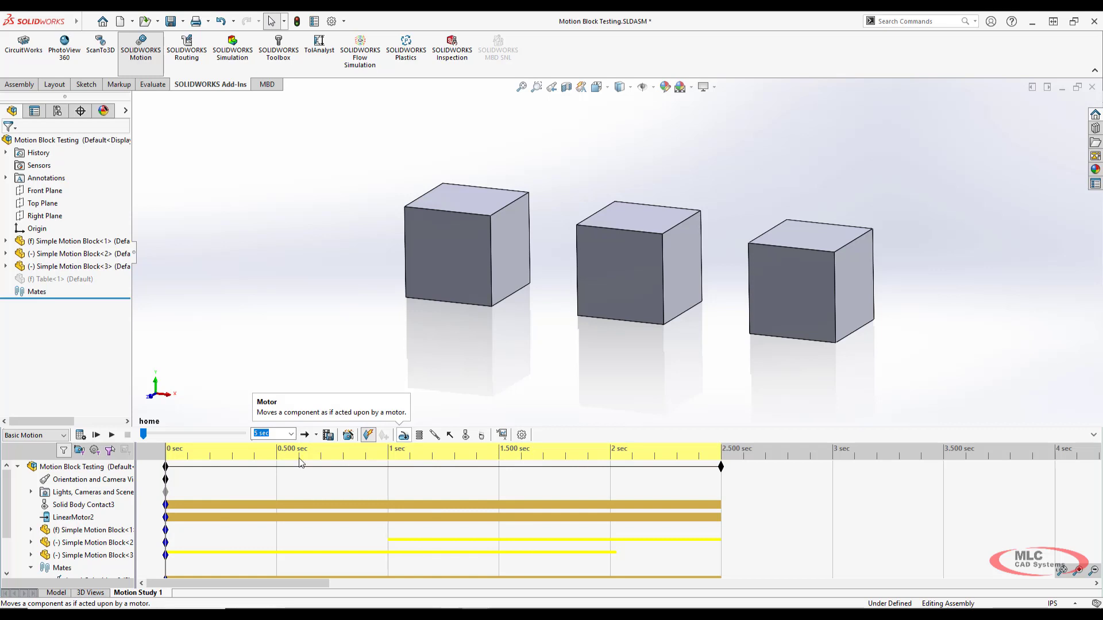
{"action": "left_click", "coordinate": [54, 436]}
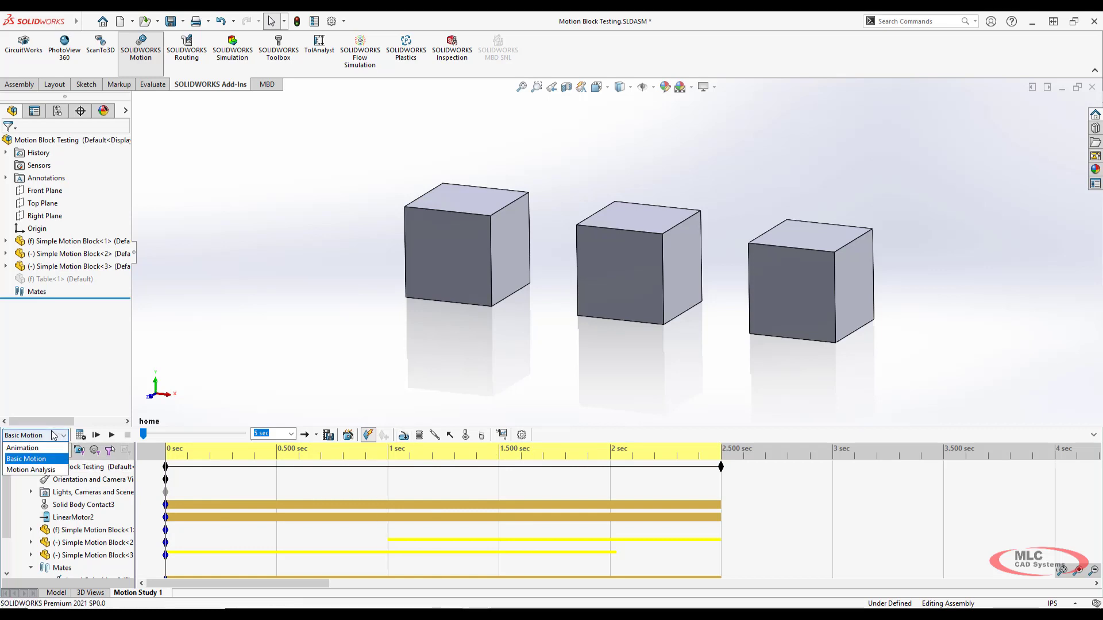
{"action": "left_click", "coordinate": [53, 470]}
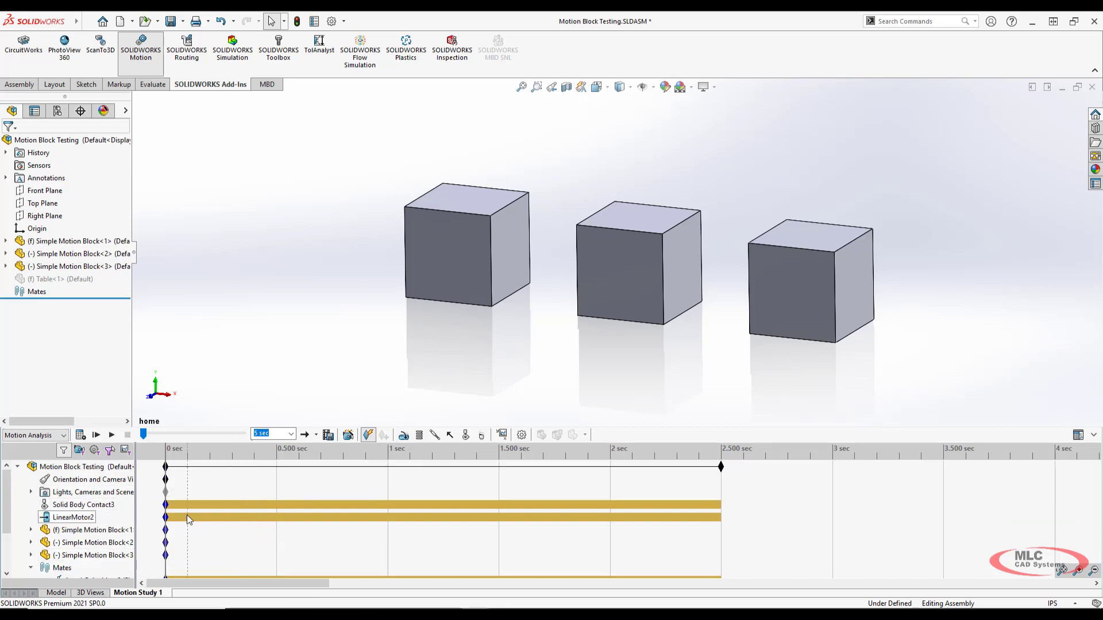
Calculate the Motion Analysis study and scrub the timeline from 0 sec to its end at 2.5 sec
{"action": "left_click", "coordinate": [80, 436]}
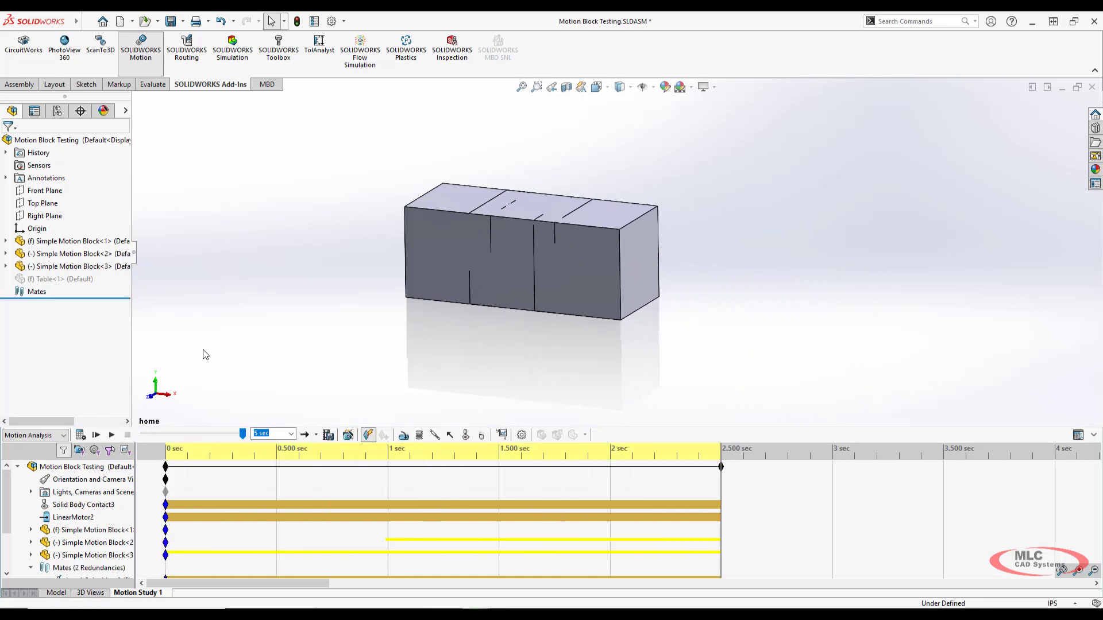
{"action": "left_click", "coordinate": [165, 450]}
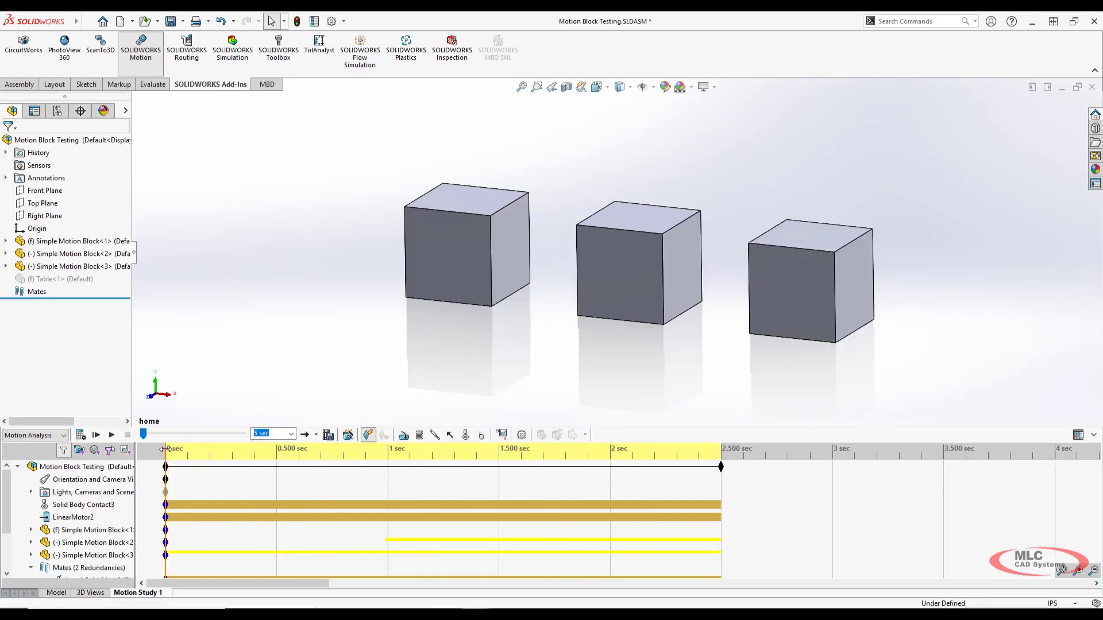
{"action": "left_click_drag", "start_coordinate": [165, 450], "coordinate": [726, 461]}
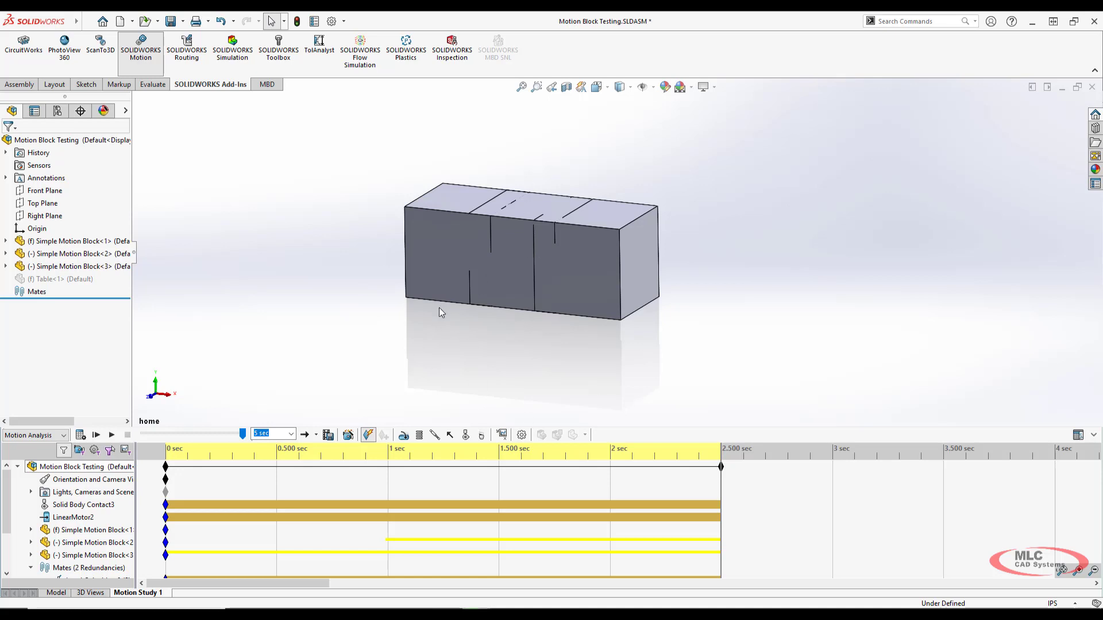
Set both materials of the solid body contact between the three blocks to Steel (Dry)
{"action": "right_click", "coordinate": [72, 505]}
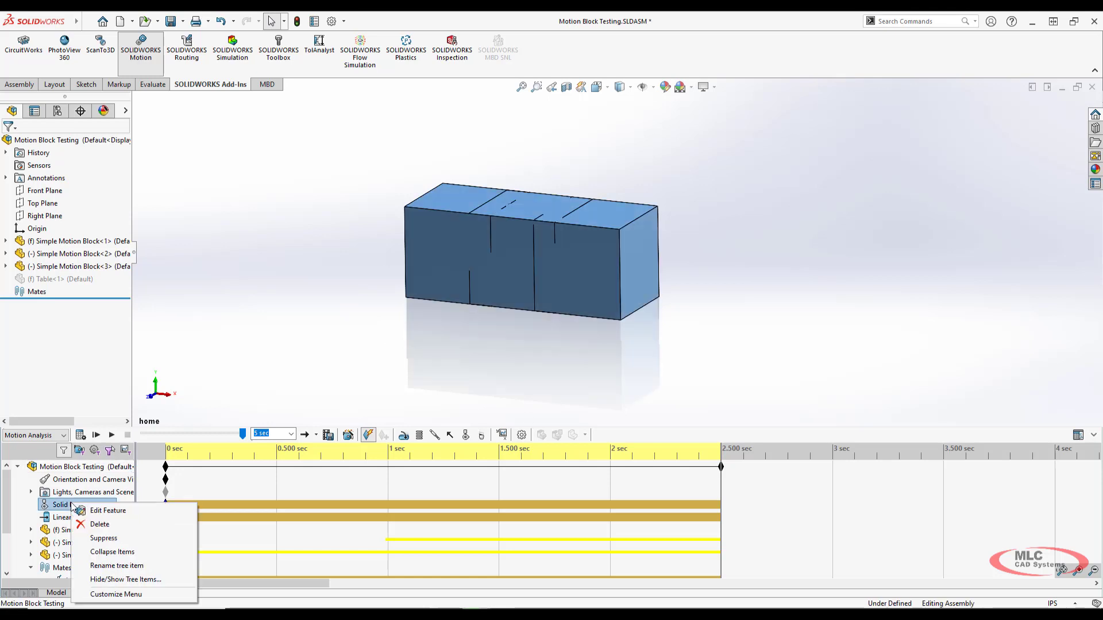
{"action": "left_click", "coordinate": [103, 511]}
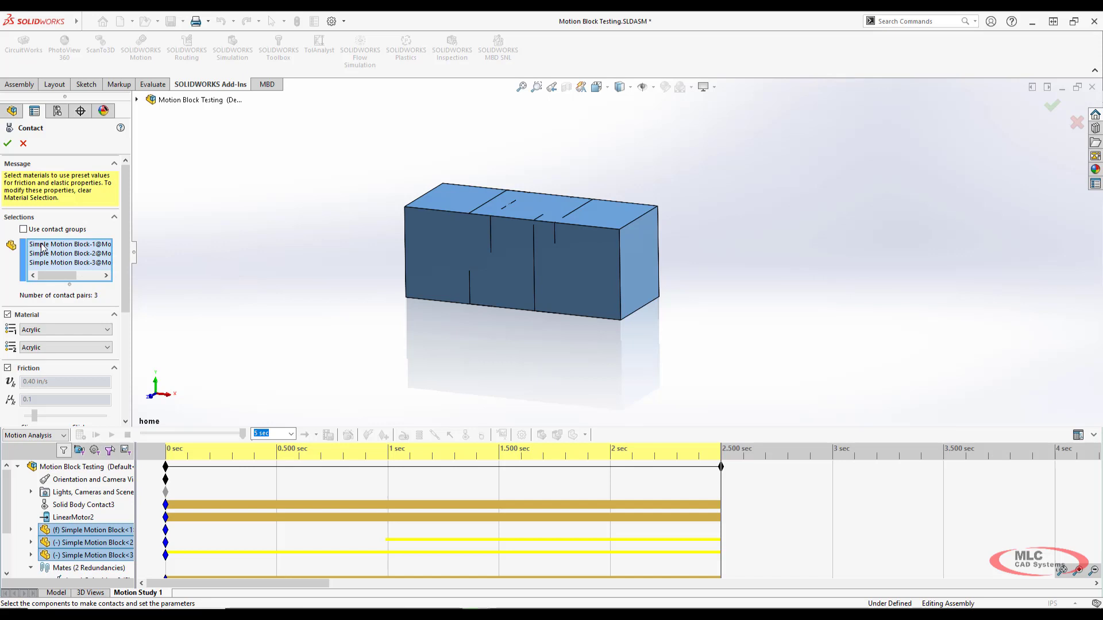
{"action": "left_click_drag", "start_coordinate": [126, 221], "coordinate": [126, 303]}
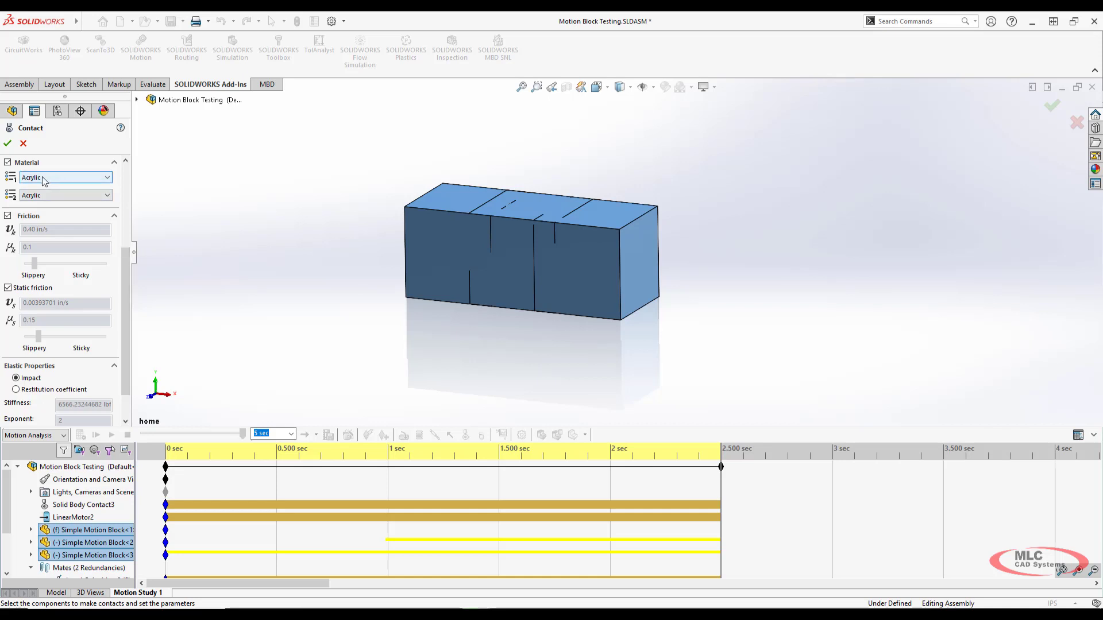
{"action": "left_click", "coordinate": [67, 179]}
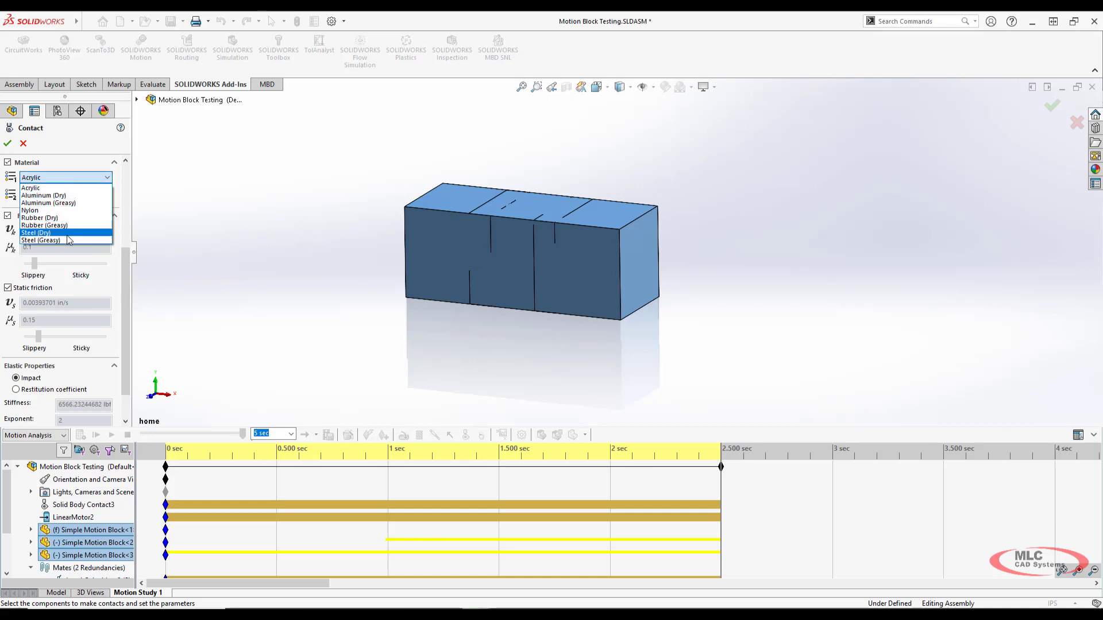
{"action": "left_click", "coordinate": [36, 232]}
{"action": "left_click", "coordinate": [60, 195]}
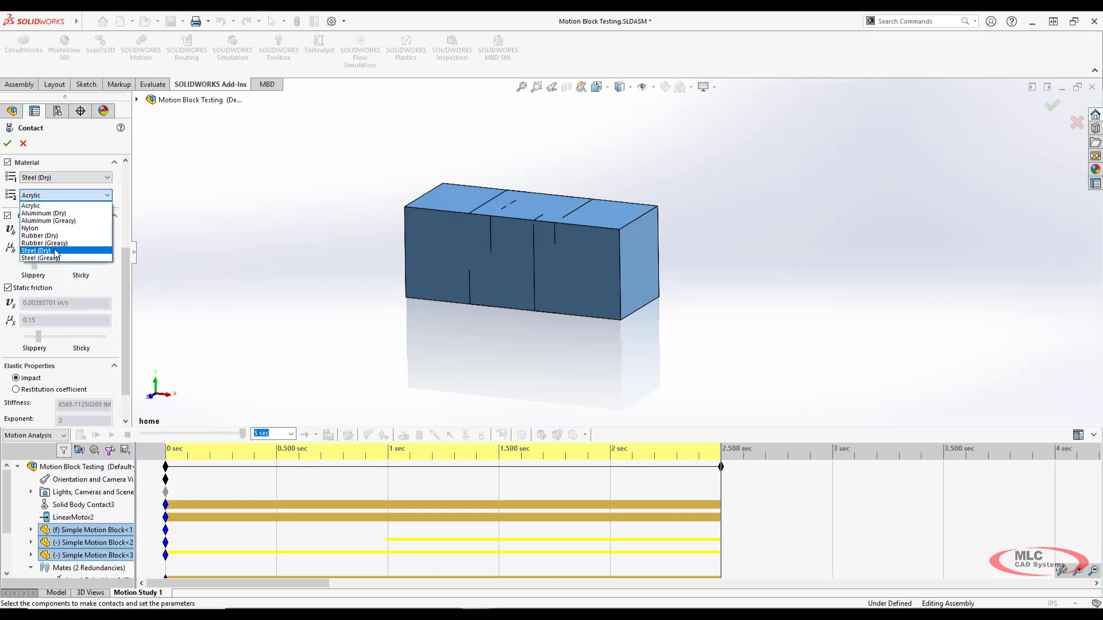
{"action": "left_click", "coordinate": [35, 251]}
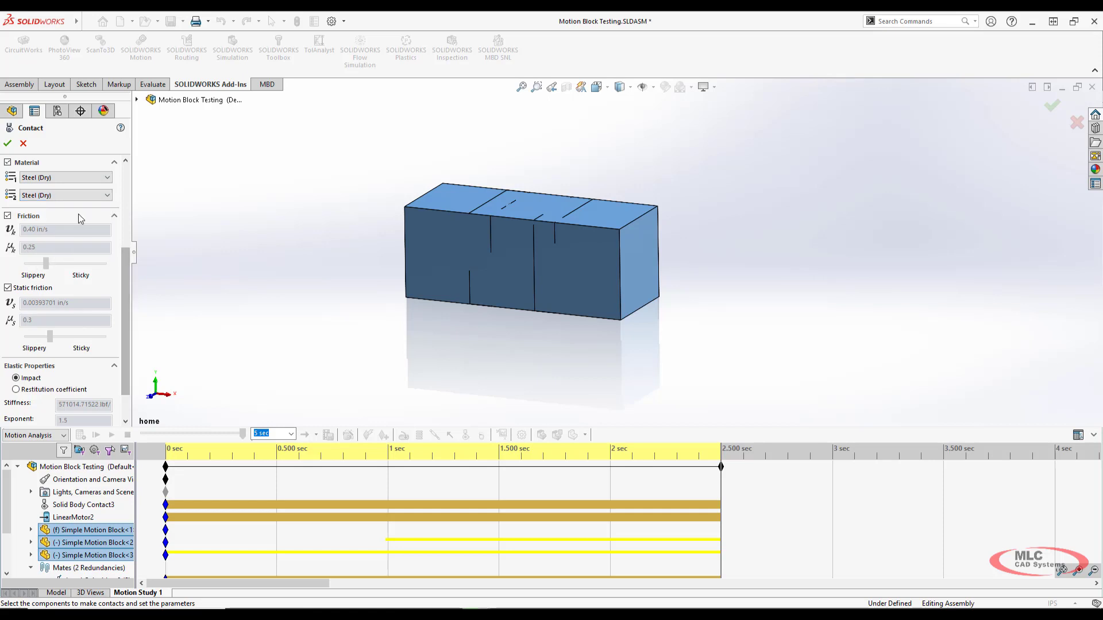
{"action": "scroll", "coordinate": [63, 209], "scroll_direction": "up", "scroll_amount": 4}
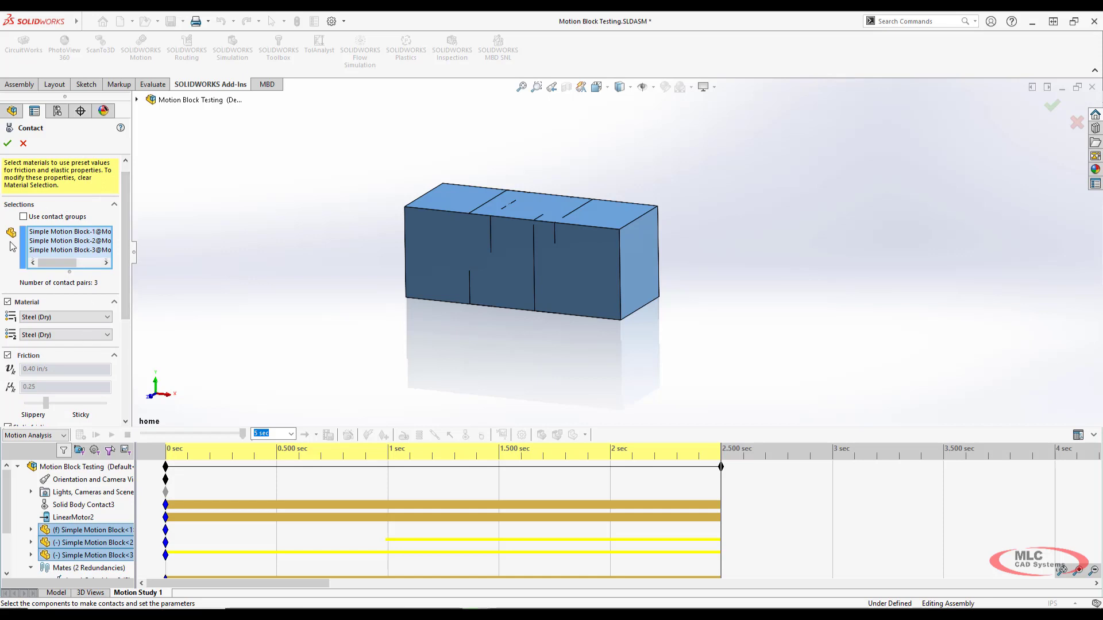
{"action": "left_click", "coordinate": [8, 144]}
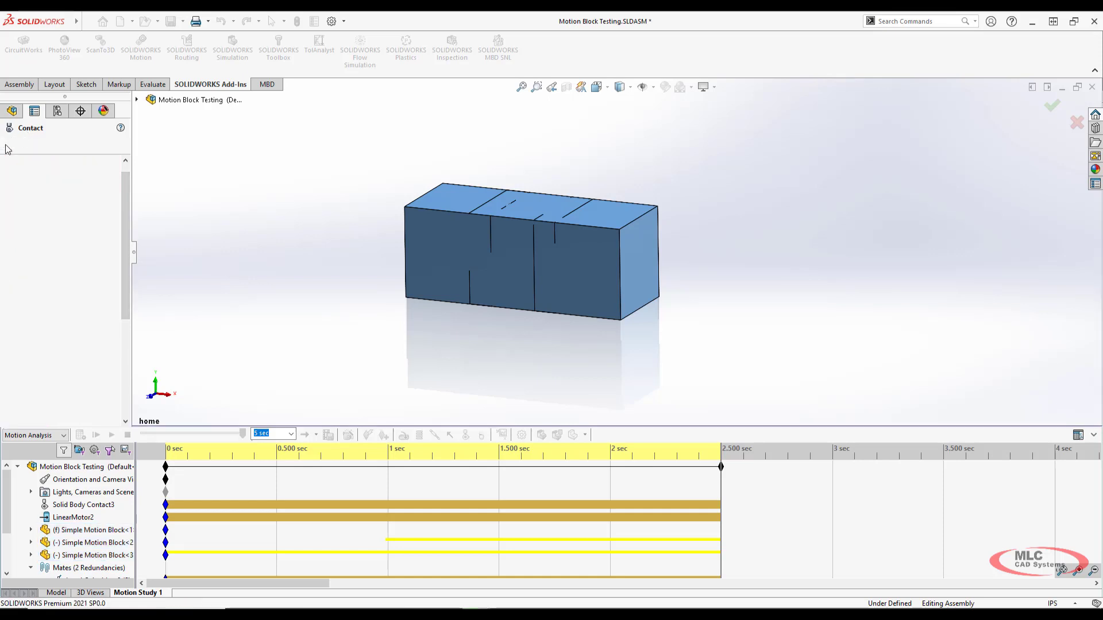
Recalculate the study with the steel contact, check the blocks at about 0.4 sec, and return the timeline to 0 sec
{"action": "left_click", "coordinate": [79, 437]}
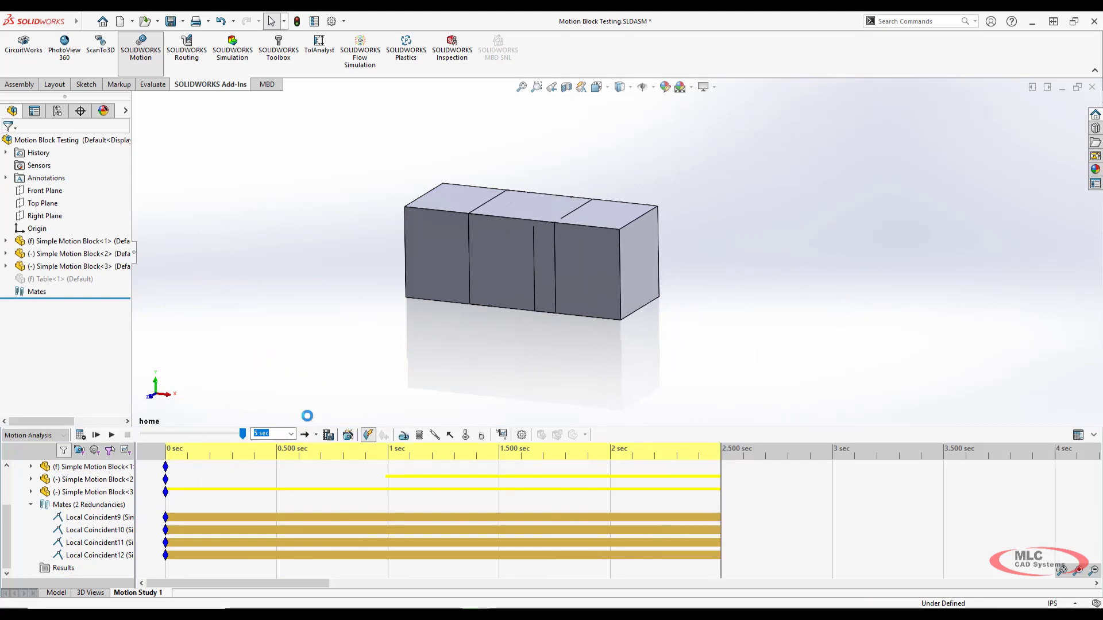
{"action": "left_click", "coordinate": [254, 450]}
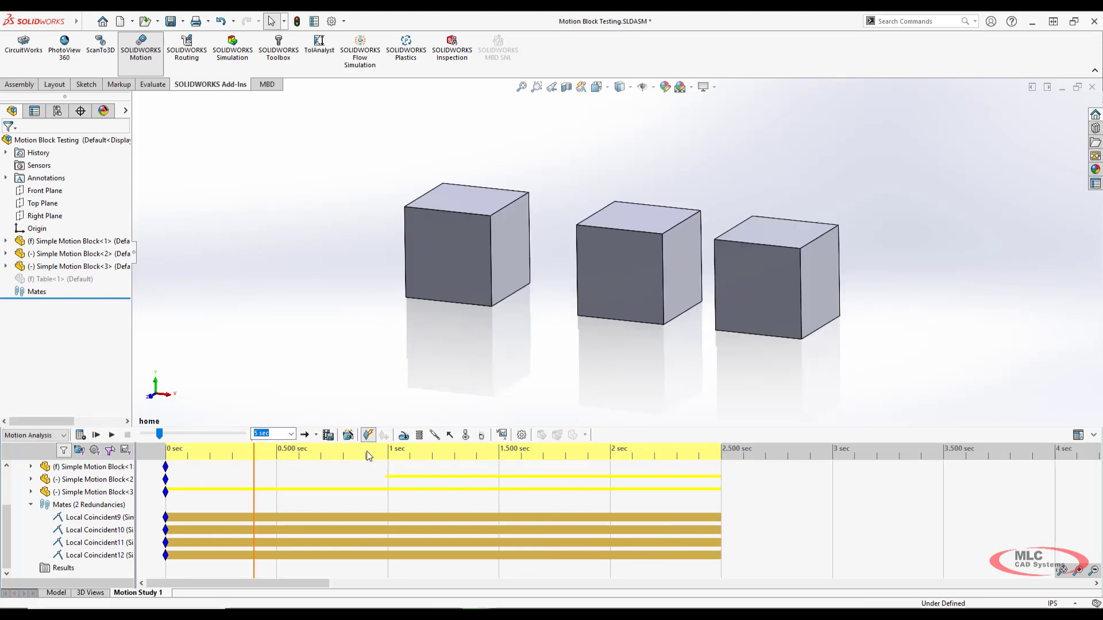
{"action": "left_click_drag", "start_coordinate": [255, 454], "coordinate": [165, 463]}
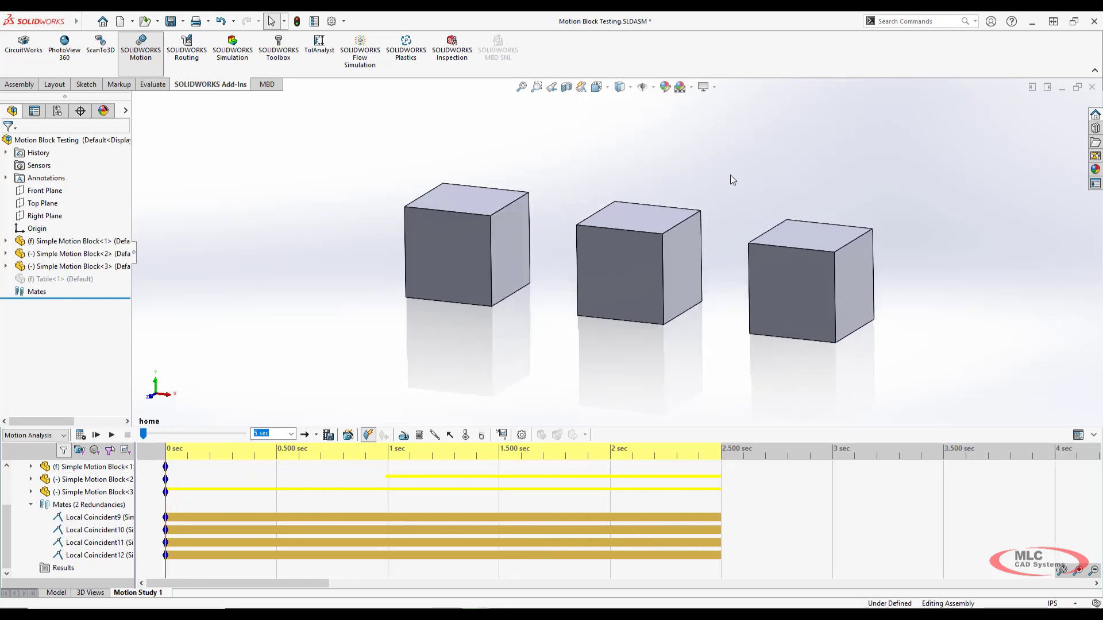
{"action": "left_click", "coordinate": [40, 440]}
{"action": "left_click", "coordinate": [39, 438]}
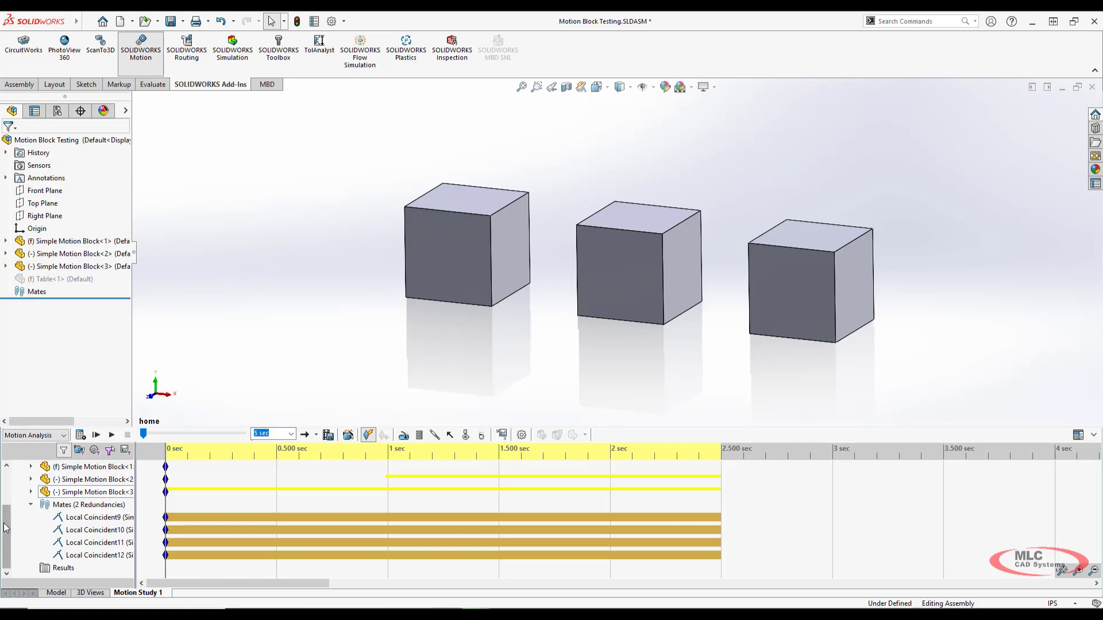
Create a results plot of the Motor Force magnitude for LinearMotor2 and move its window away from the timeline
{"action": "scroll", "coordinate": [614, 485], "scroll_direction": "up", "scroll_amount": 3}
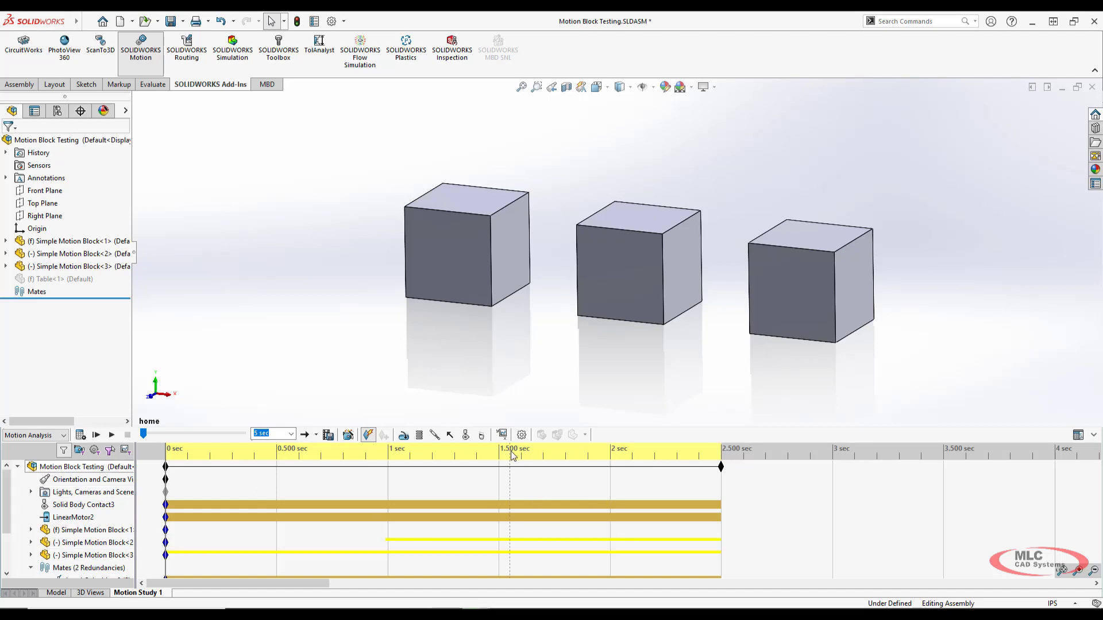
{"action": "left_click", "coordinate": [503, 435]}
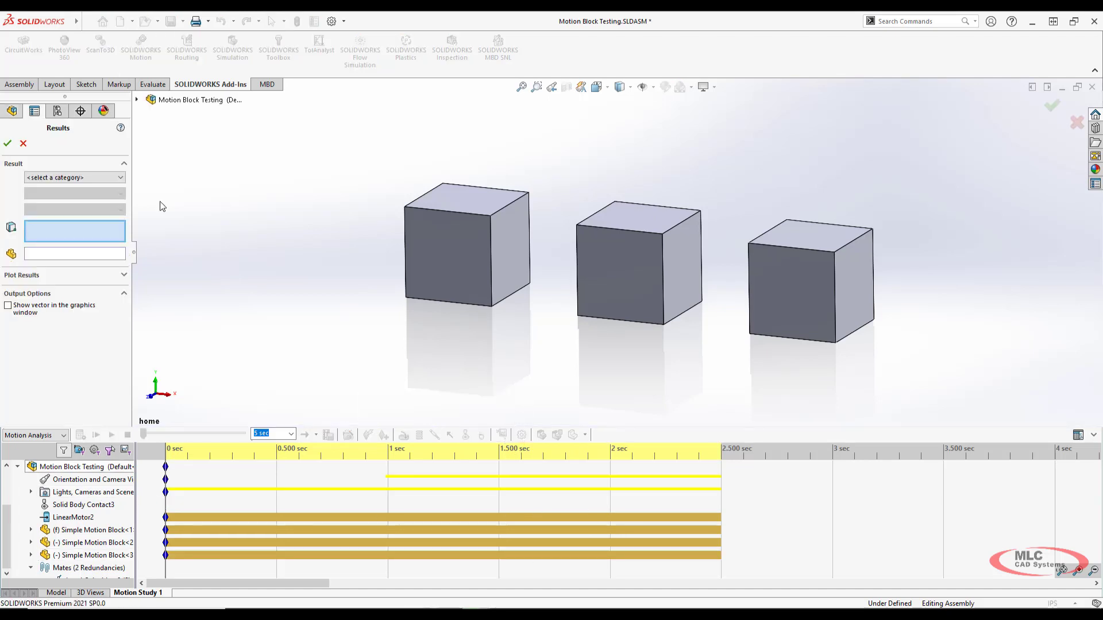
{"action": "left_click", "coordinate": [93, 177]}
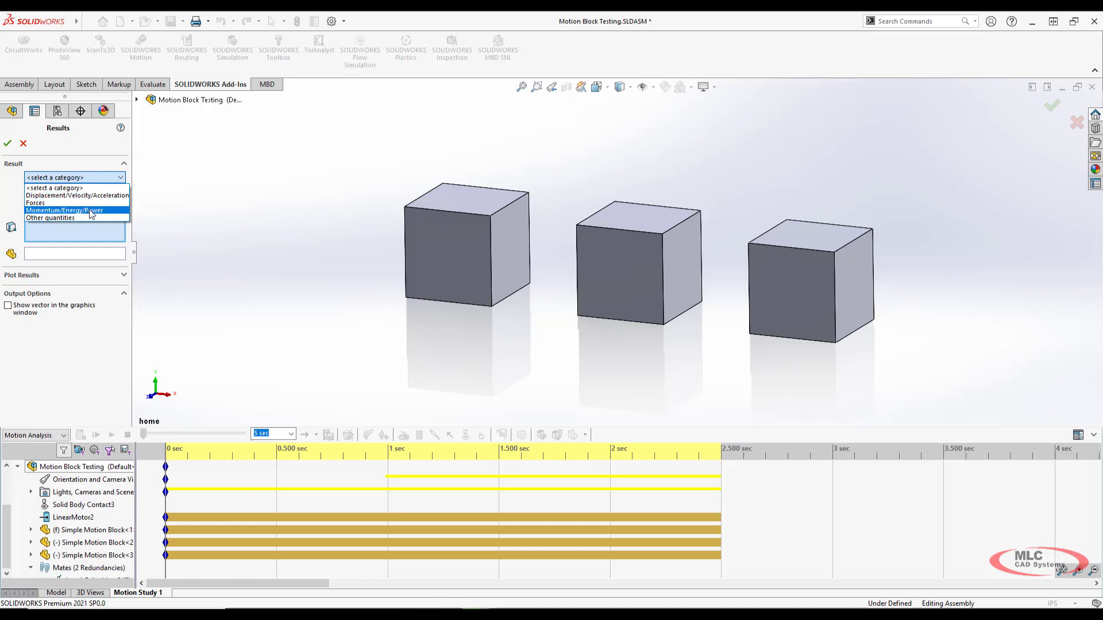
{"action": "left_click", "coordinate": [89, 203]}
{"action": "left_click", "coordinate": [85, 194]}
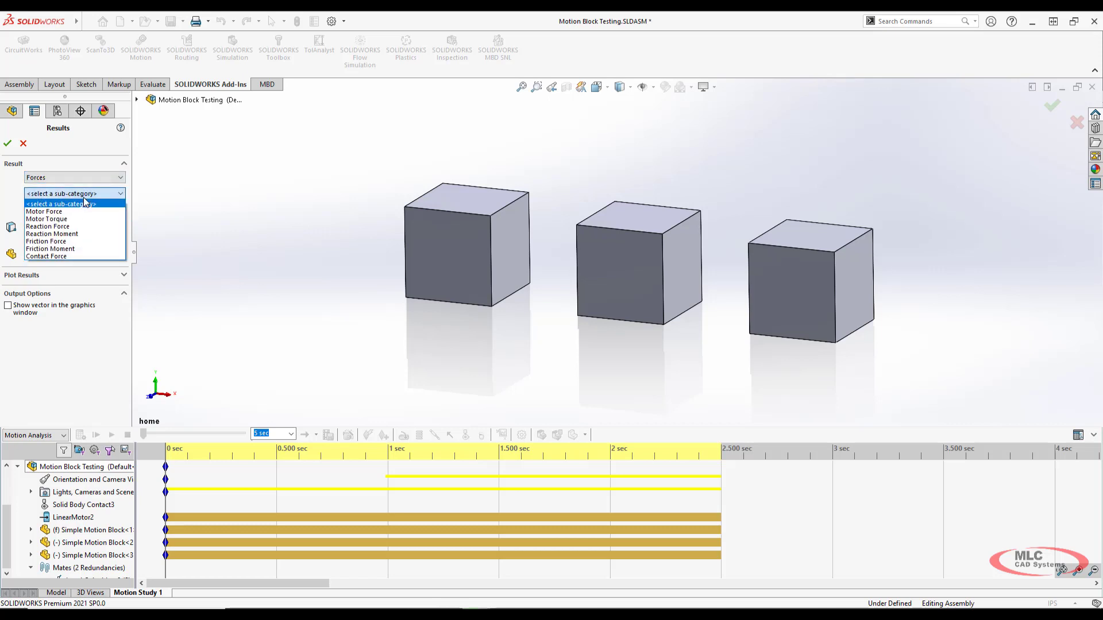
{"action": "left_click", "coordinate": [82, 211]}
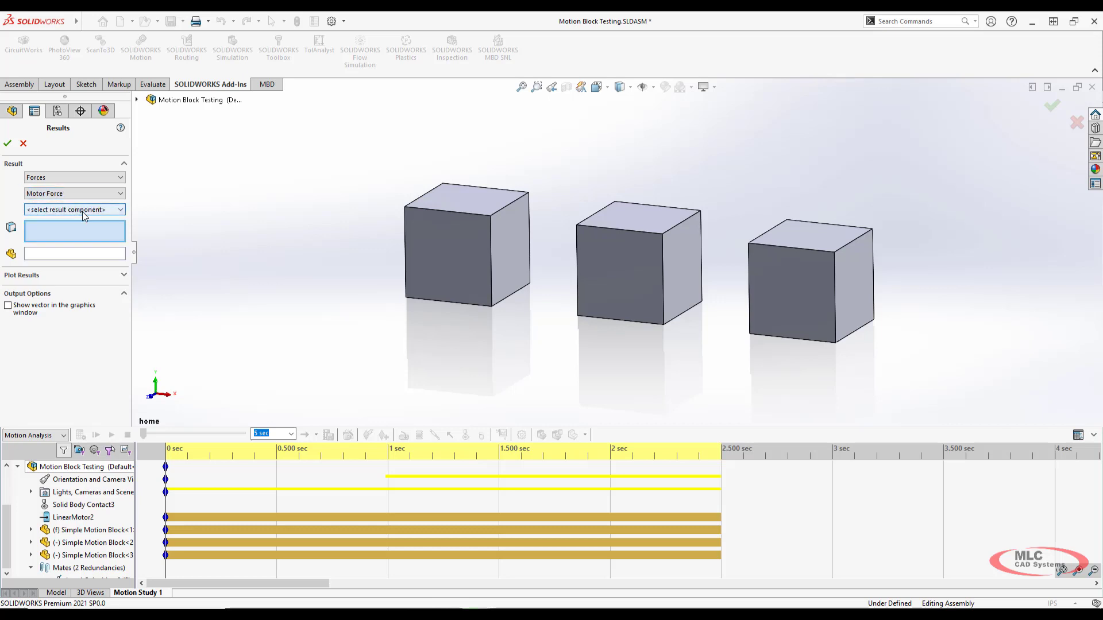
{"action": "left_click", "coordinate": [82, 211]}
{"action": "left_click", "coordinate": [71, 248]}
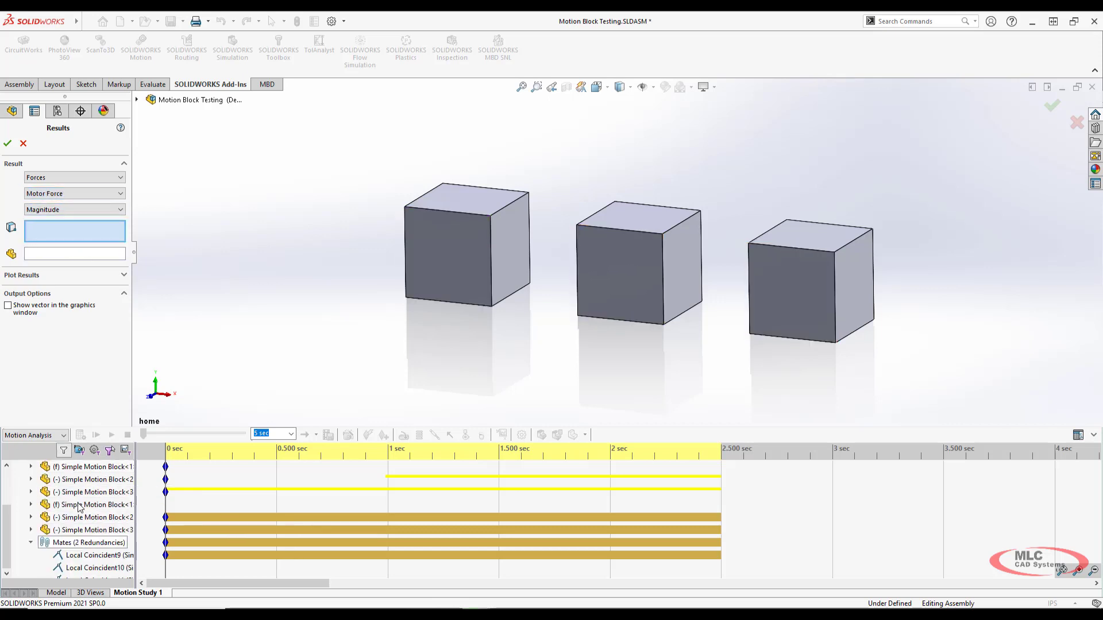
{"action": "left_click", "coordinate": [73, 518]}
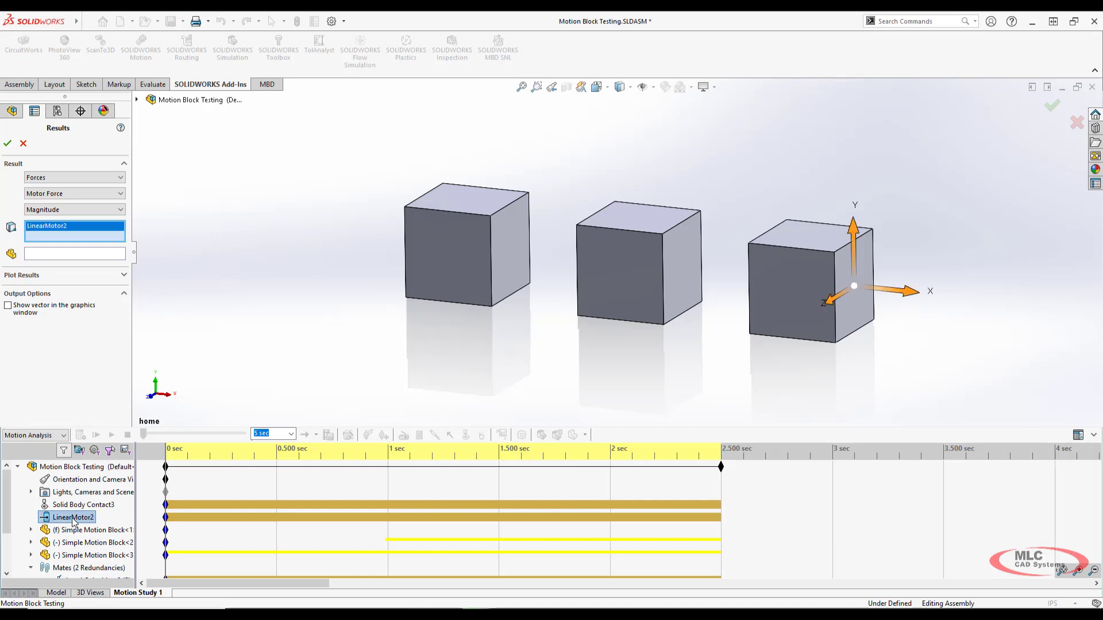
{"action": "left_click", "coordinate": [7, 145]}
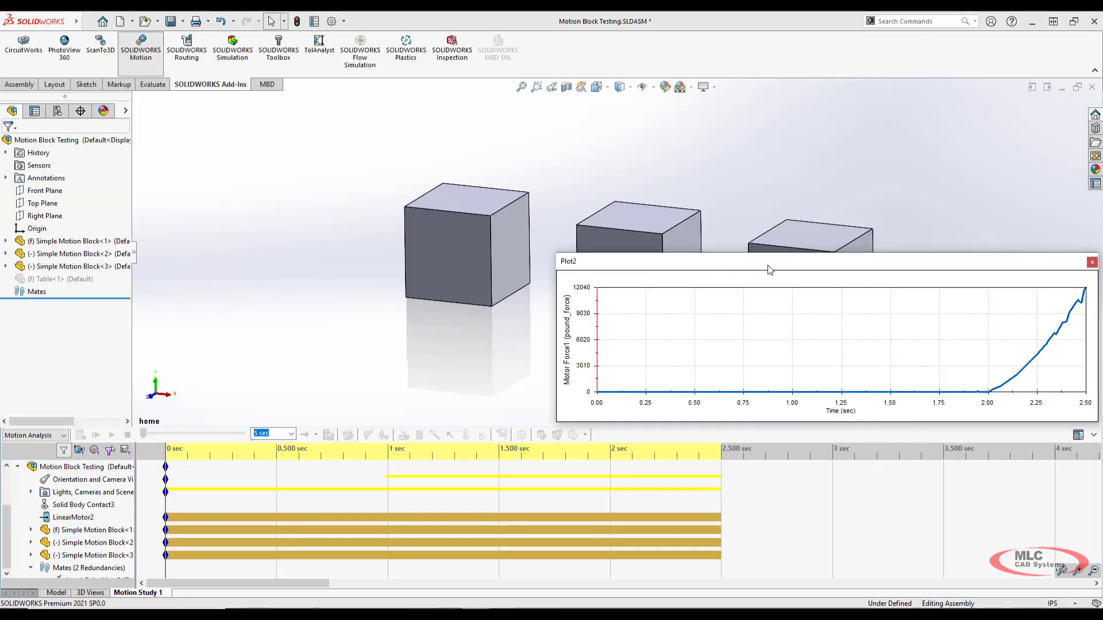
{"action": "left_click_drag", "start_coordinate": [770, 265], "coordinate": [786, 89]}
Shorten the motion study's duration to 2 sec and recalculate it
{"action": "scroll", "coordinate": [260, 456], "scroll_direction": "down", "scroll_amount": 3}
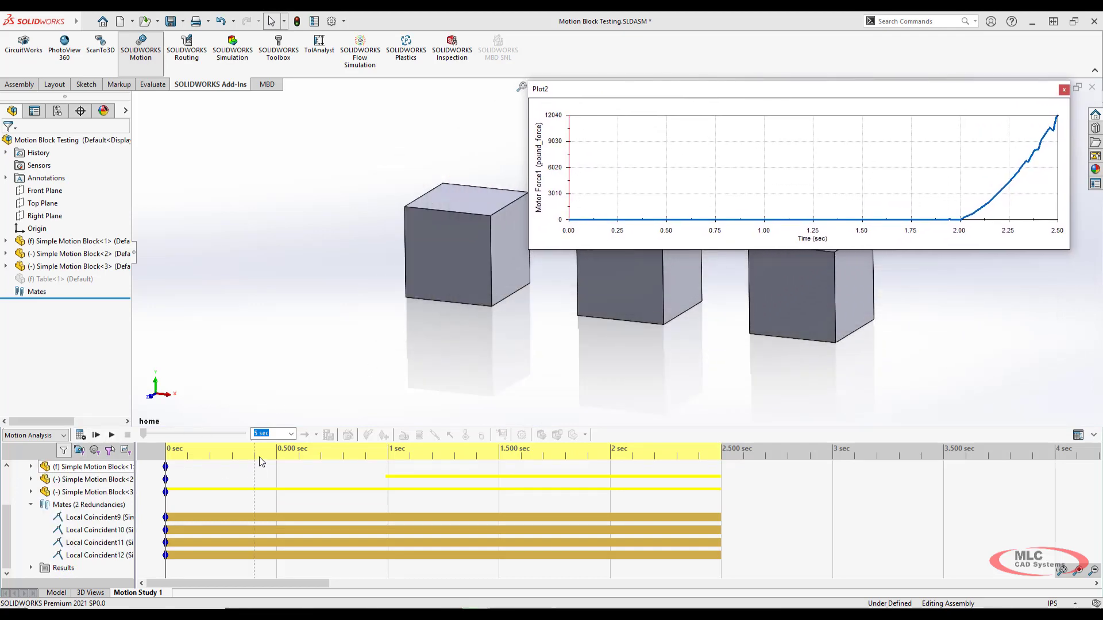
{"action": "left_click", "coordinate": [300, 515]}
{"action": "left_click", "coordinate": [80, 436]}
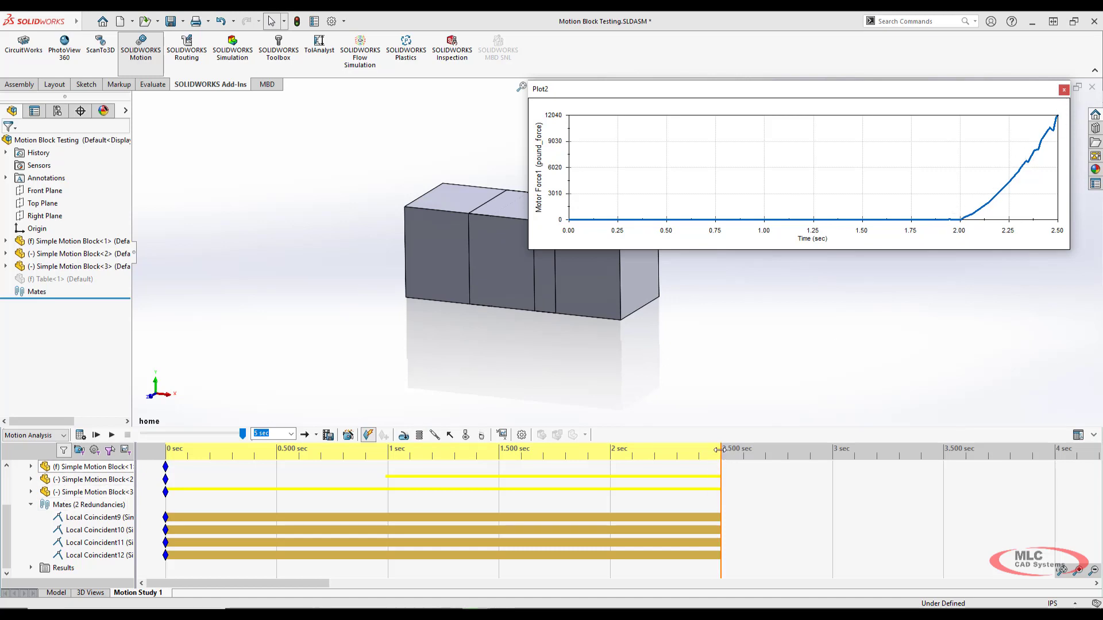
{"action": "scroll", "coordinate": [717, 460], "scroll_direction": "up", "scroll_amount": 2}
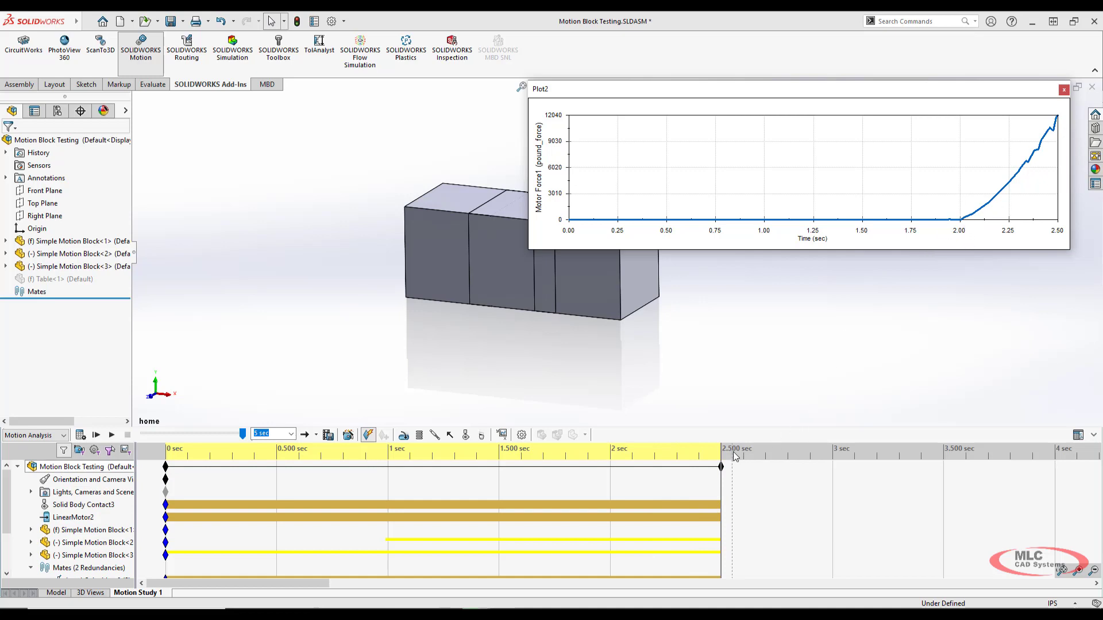
{"action": "left_click_drag", "start_coordinate": [722, 464], "coordinate": [611, 469]}
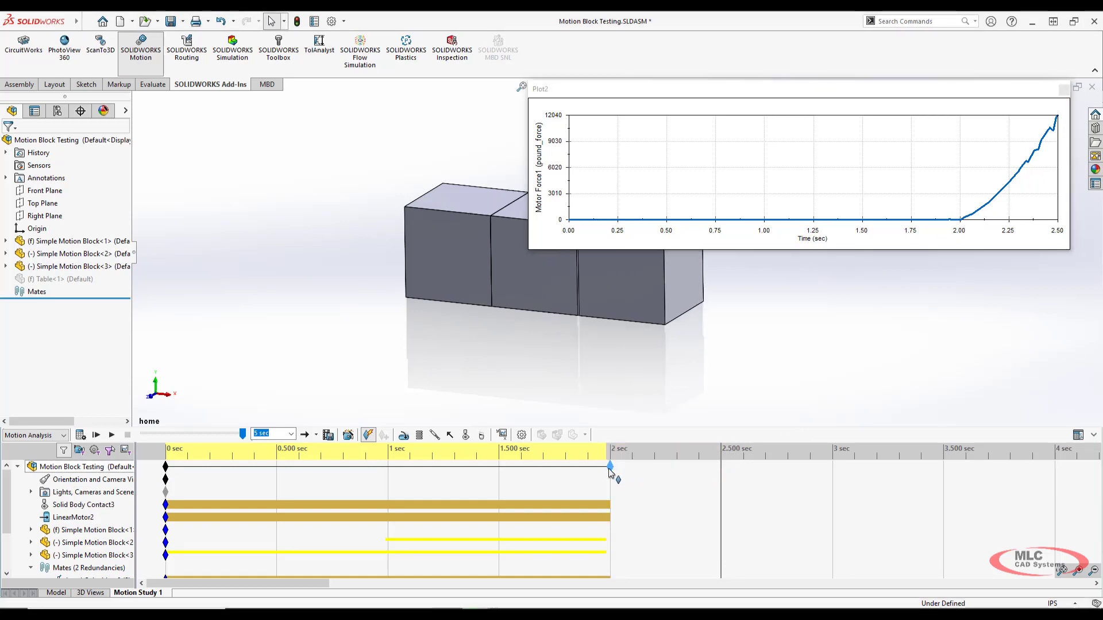
{"action": "left_click", "coordinate": [81, 436]}
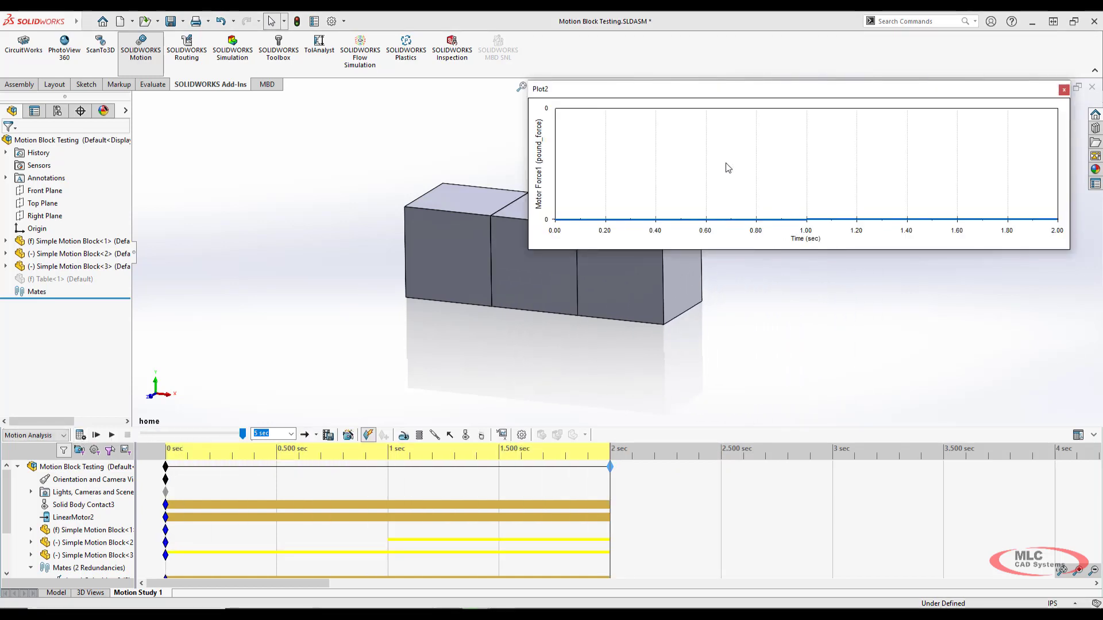
Enlarge the motor force plot, inspect its values along the curve, and close the plot
{"action": "mouse_move", "coordinate": [594, 158]}
{"action": "left_click_drag", "start_coordinate": [664, 94], "coordinate": [653, 130]}
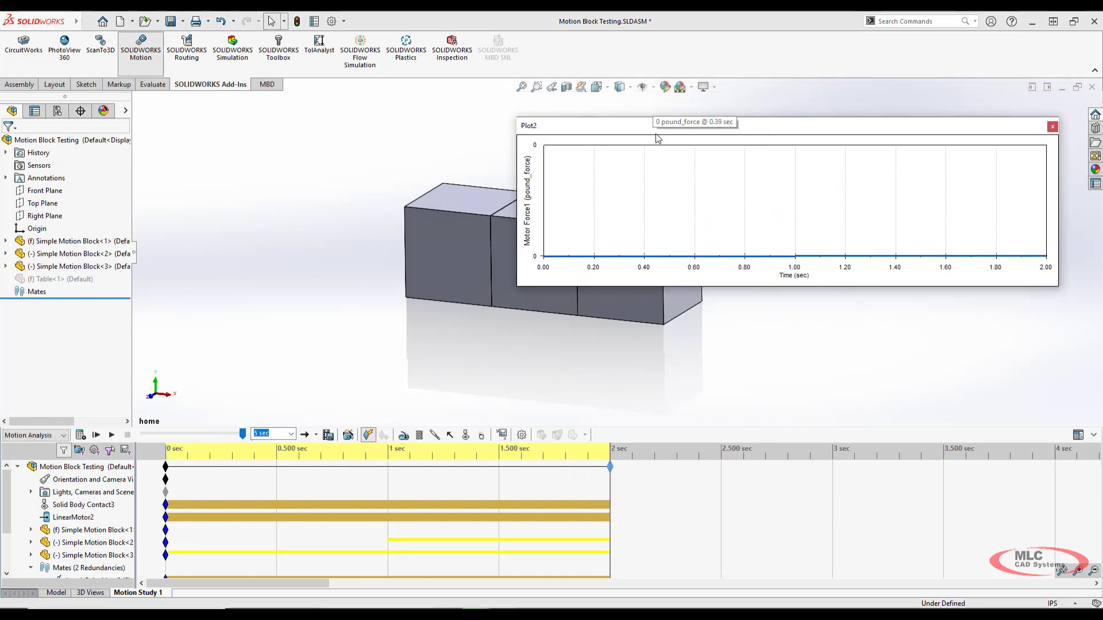
{"action": "mouse_move", "coordinate": [645, 259]}
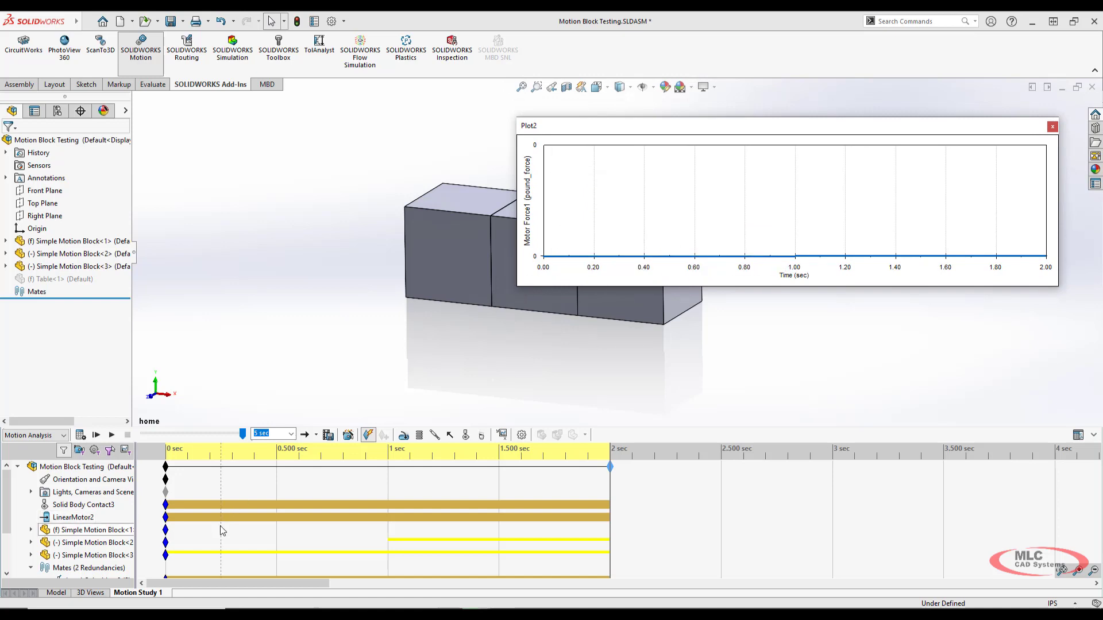
{"action": "mouse_move", "coordinate": [861, 257]}
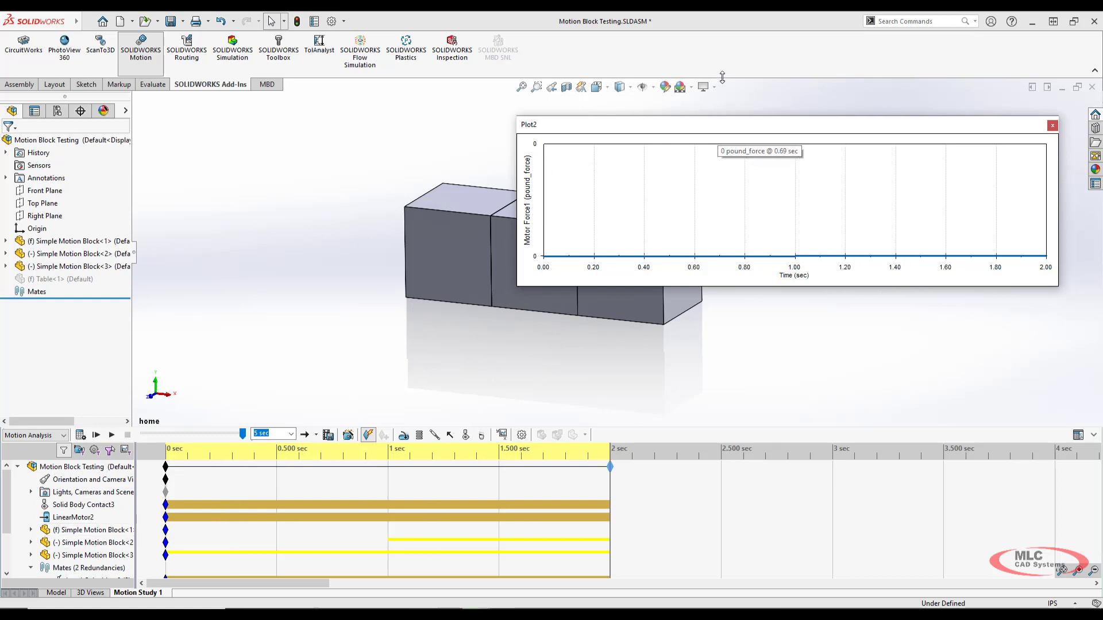
{"action": "left_click_drag", "start_coordinate": [722, 118], "coordinate": [693, 141]}
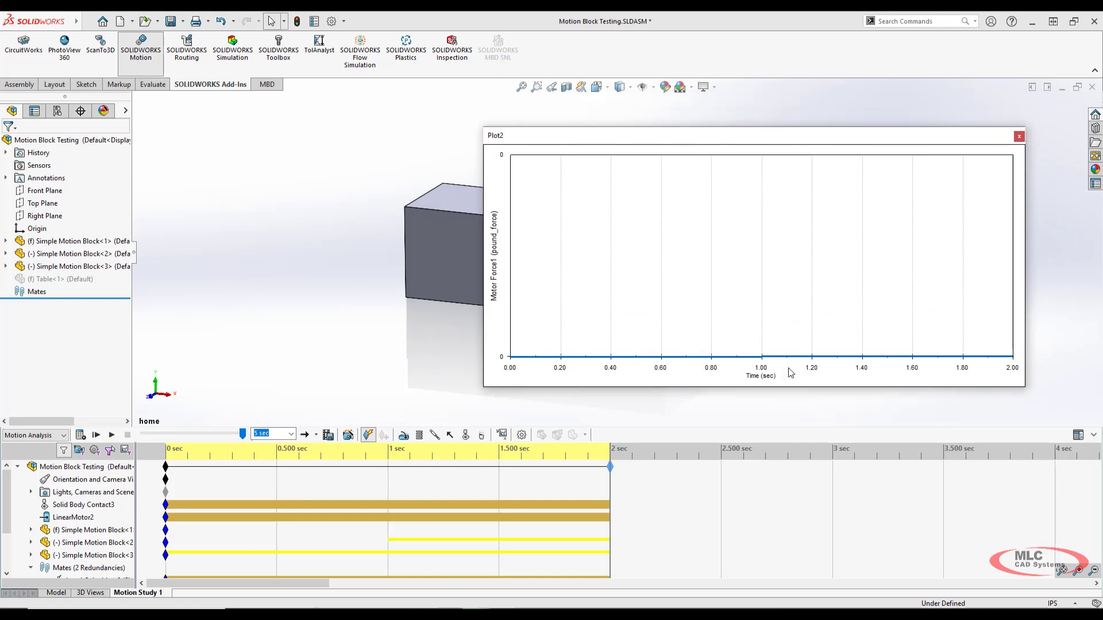
{"action": "mouse_move", "coordinate": [749, 362]}
{"action": "mouse_move", "coordinate": [819, 368]}
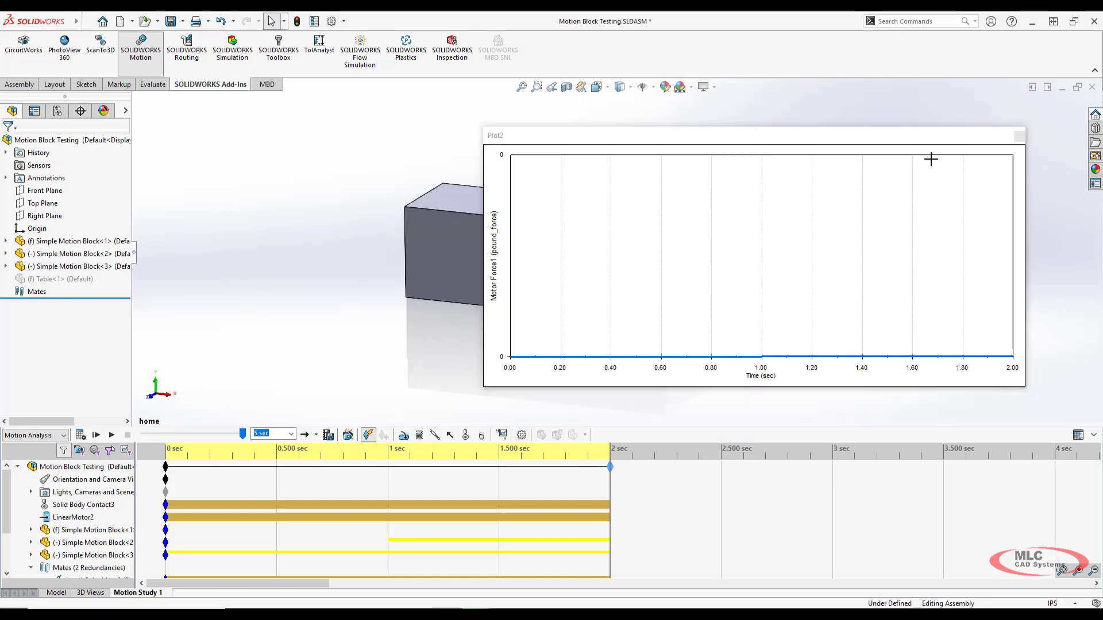
{"action": "left_click", "coordinate": [1020, 136]}
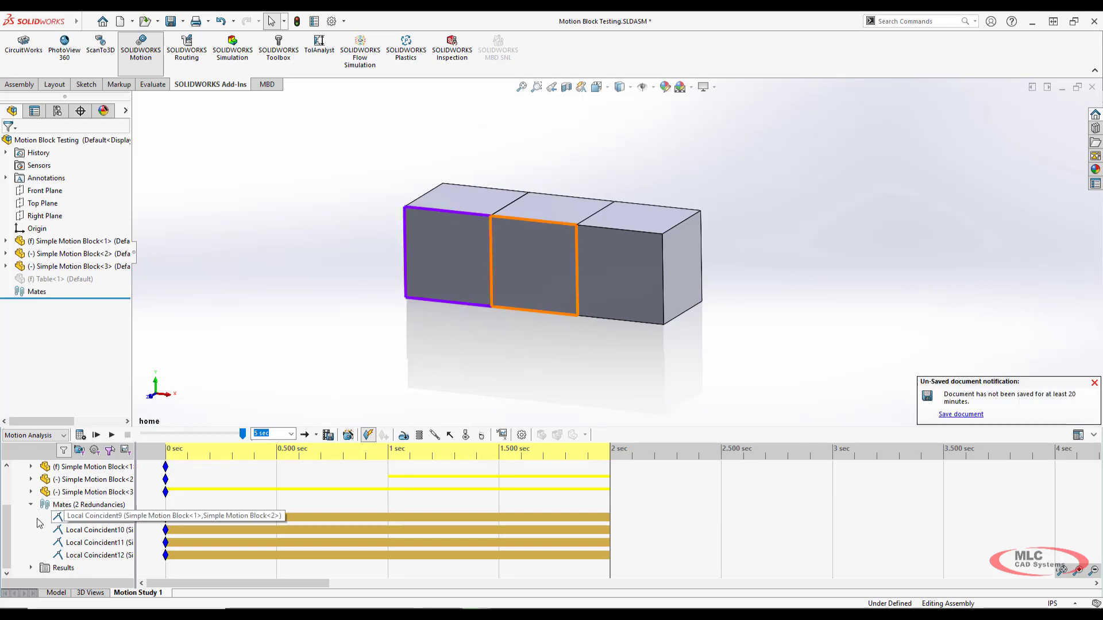
Delete LinearMotor2 from the motion study and dismiss the resulting error report
{"action": "left_click_drag", "start_coordinate": [8, 520], "coordinate": [8, 485]}
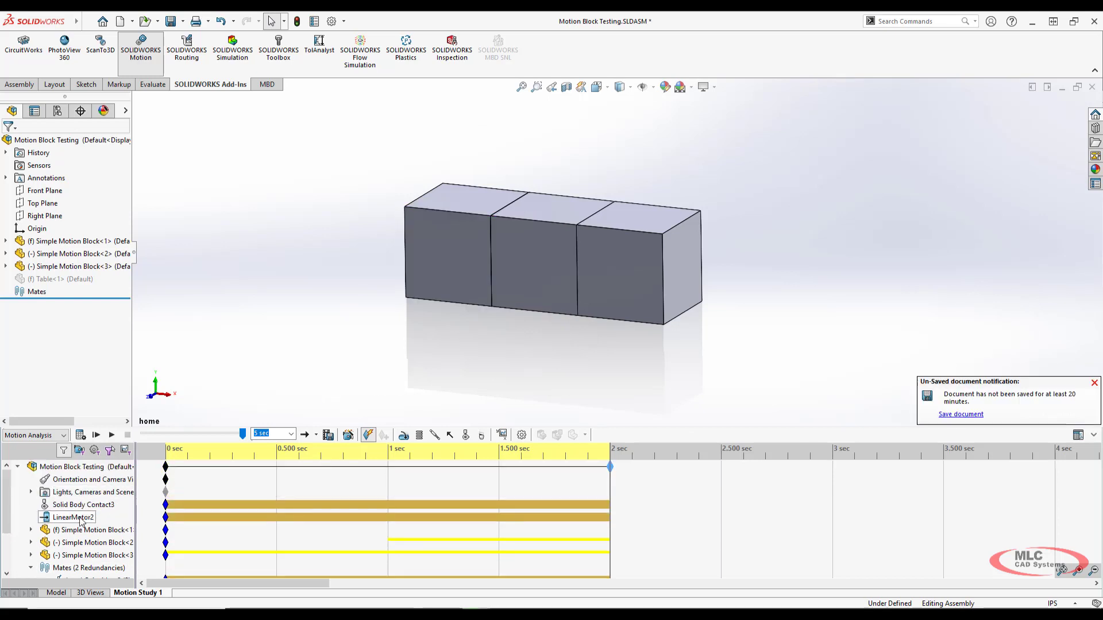
{"action": "left_click", "coordinate": [80, 518]}
{"action": "key", "text": "Delete"}
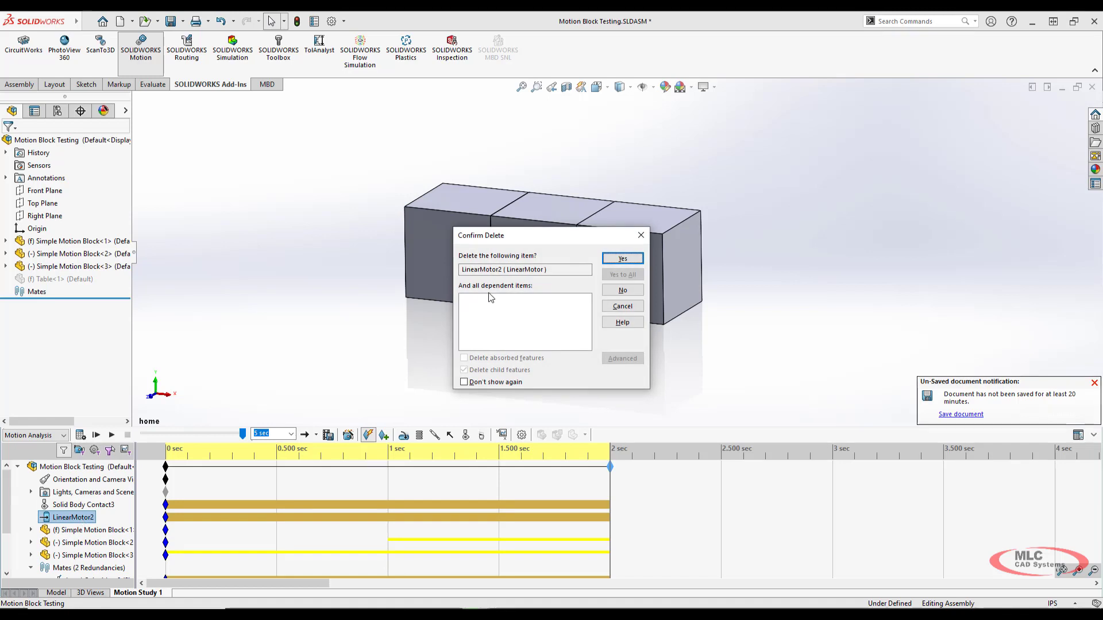
{"action": "key", "text": "Return"}
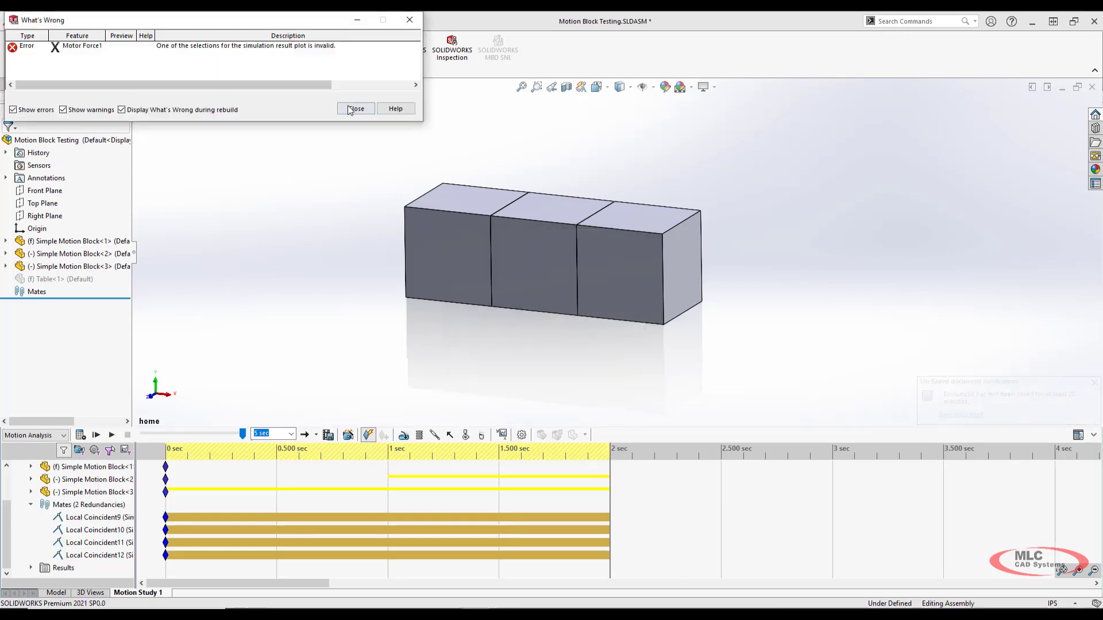
{"action": "left_click", "coordinate": [356, 109]}
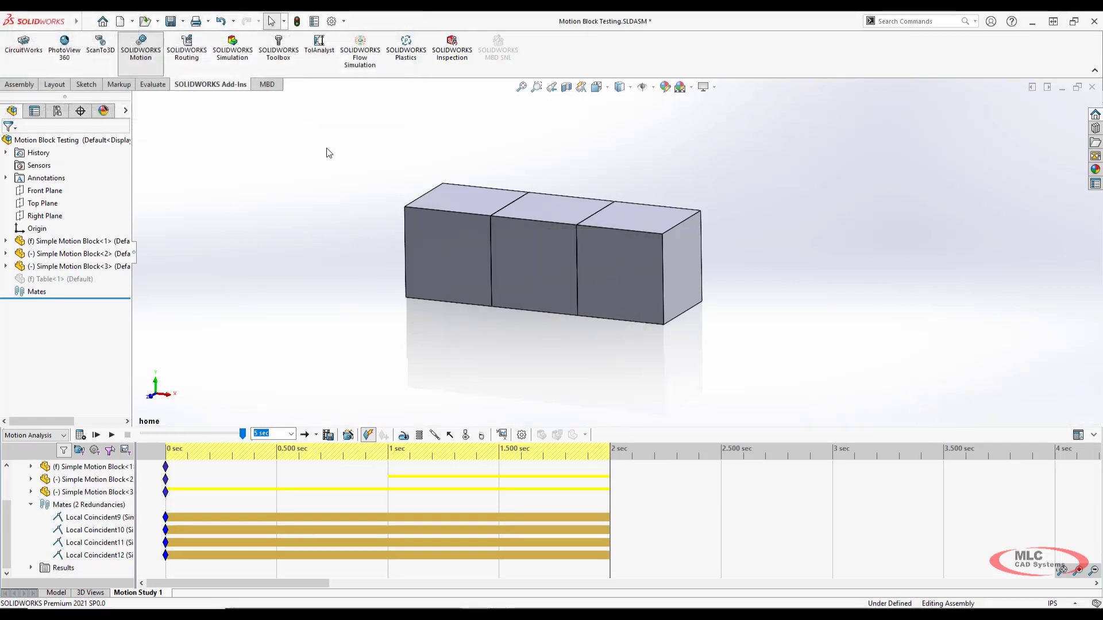
With the timeline at 0 sec, apply a constant 0.015625 lbf force to the third block's outer face, directed toward the other blocks
{"action": "left_click", "coordinate": [450, 436]}
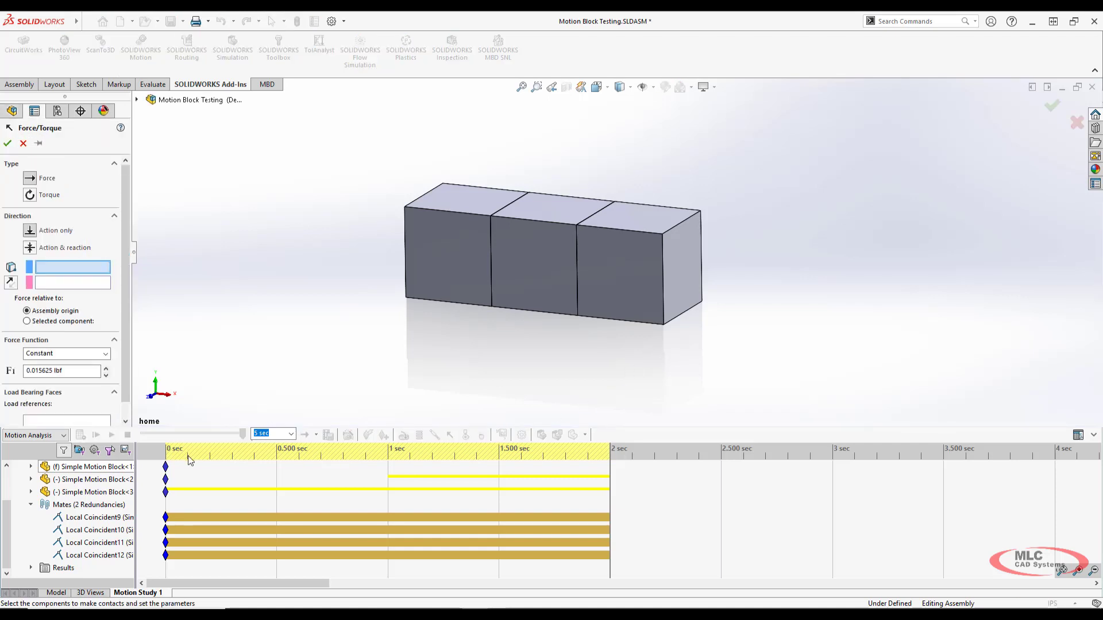
{"action": "left_click", "coordinate": [23, 143]}
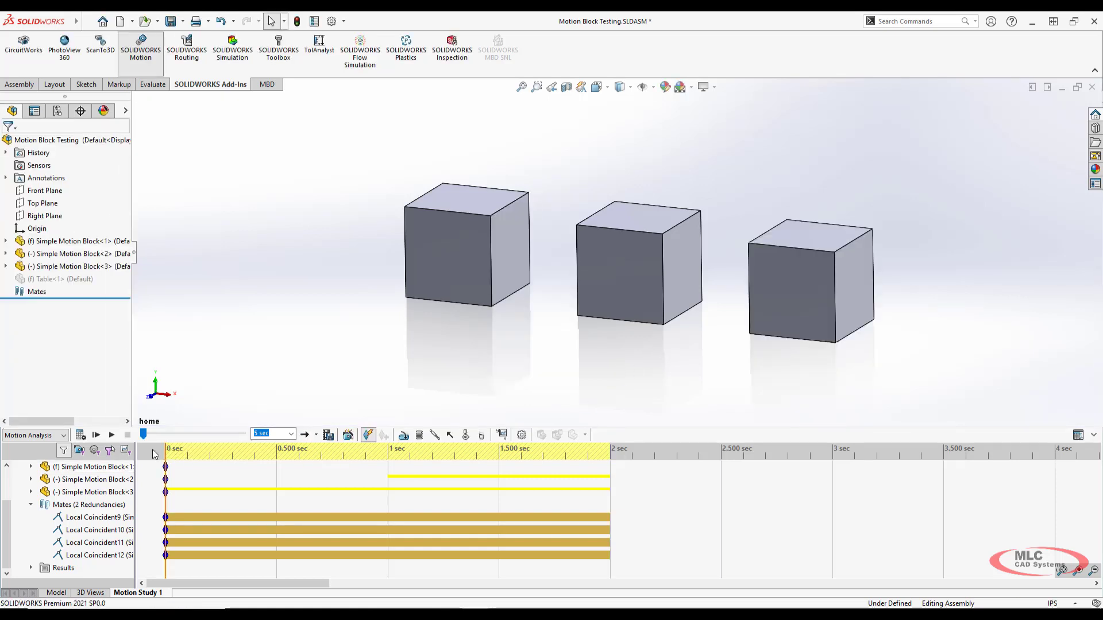
{"action": "left_click", "coordinate": [451, 435]}
{"action": "left_click", "coordinate": [847, 275]}
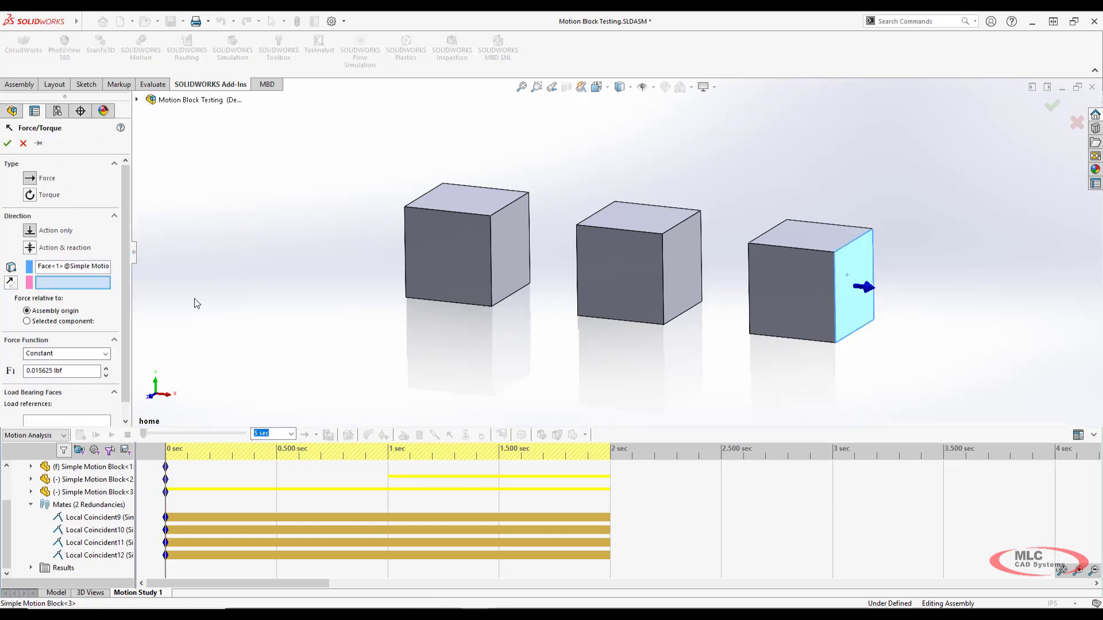
{"action": "left_click", "coordinate": [10, 282]}
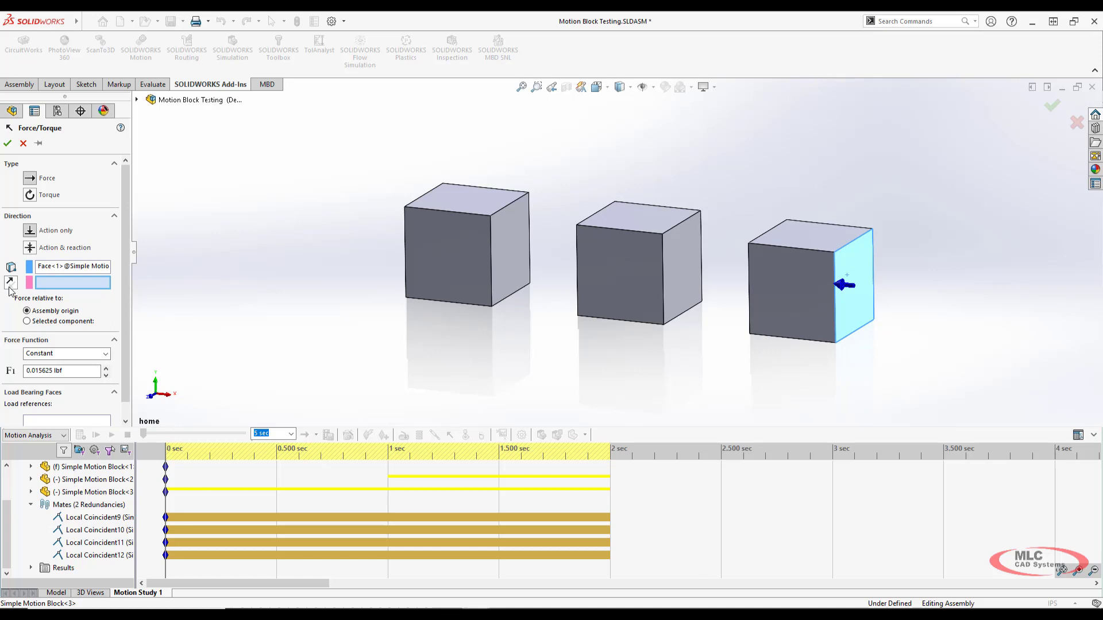
{"action": "left_click", "coordinate": [8, 144]}
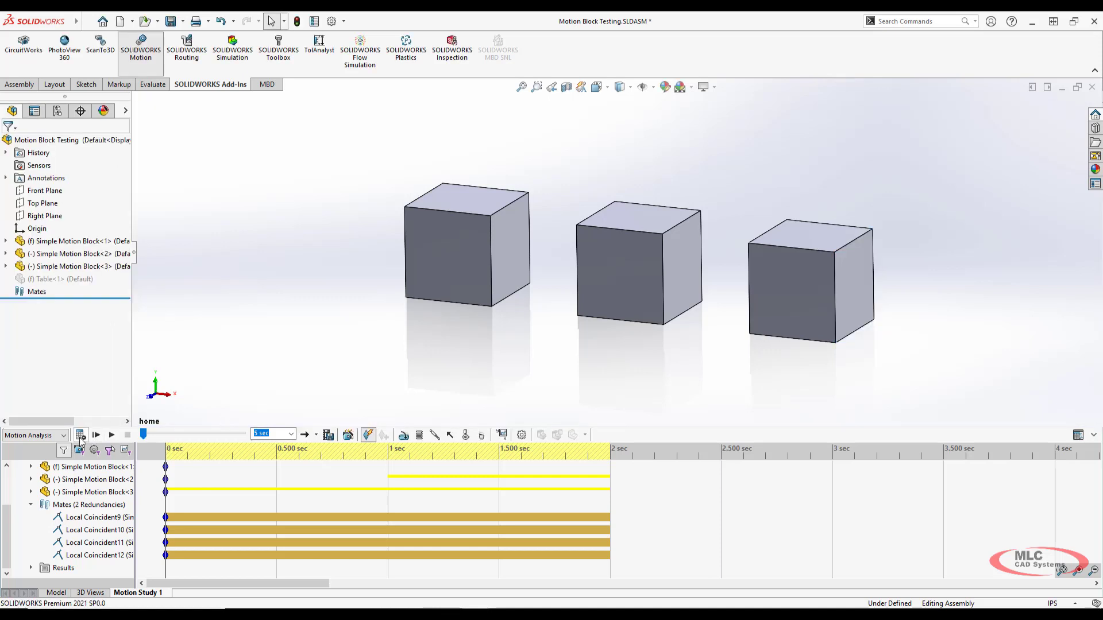
Calculate the study with the applied force and scrub the timeline from 0 sec to 2 sec
{"action": "left_click", "coordinate": [81, 435]}
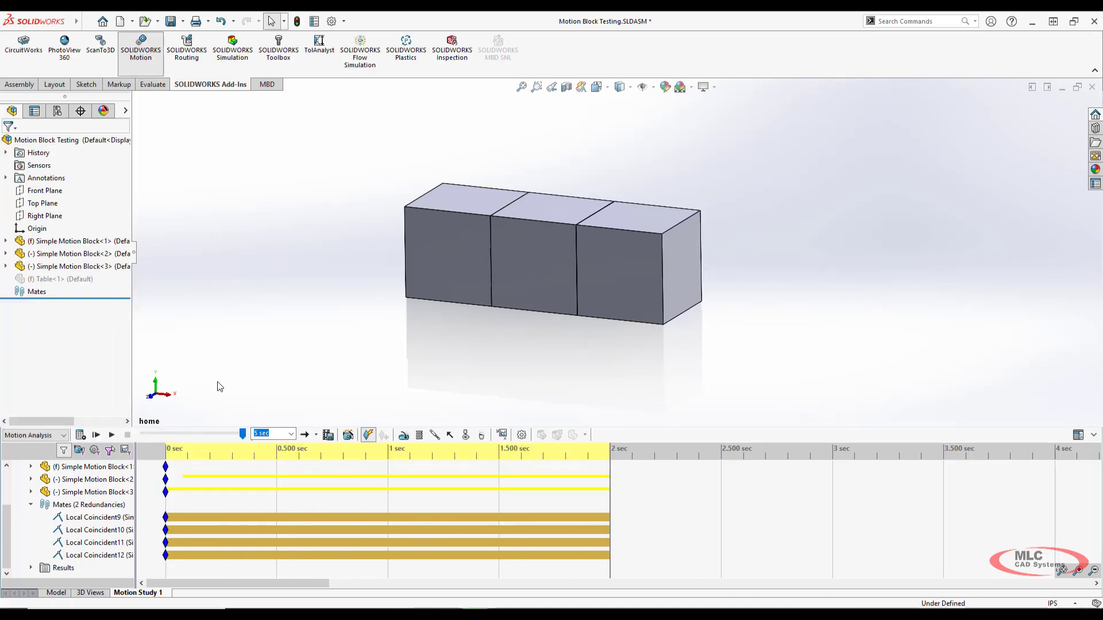
{"action": "left_click", "coordinate": [167, 452]}
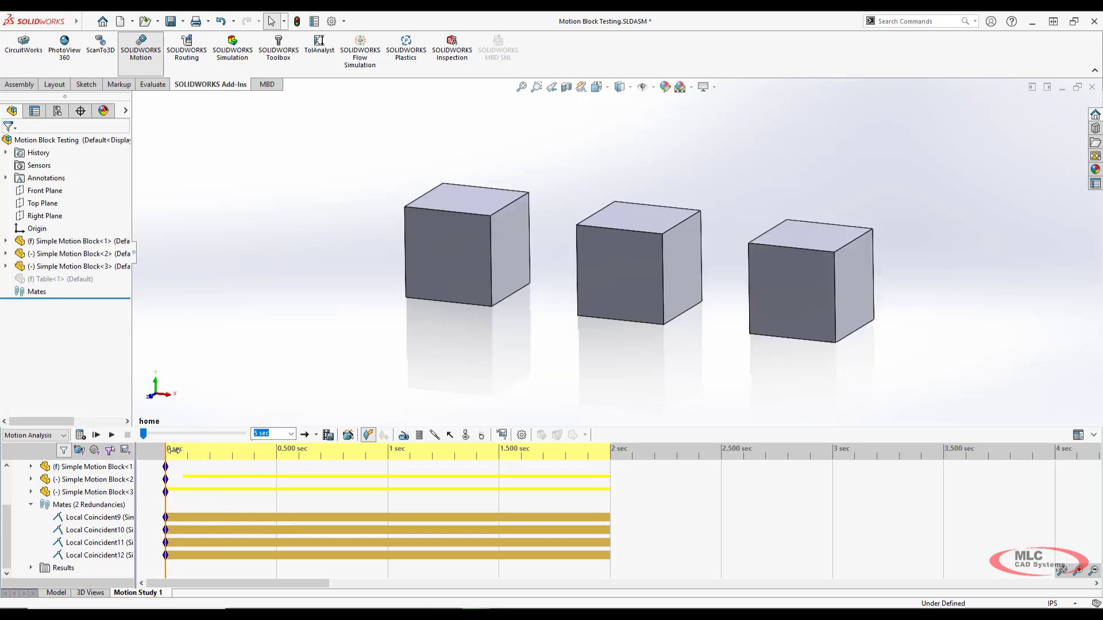
{"action": "left_click_drag", "start_coordinate": [166, 451], "coordinate": [615, 461]}
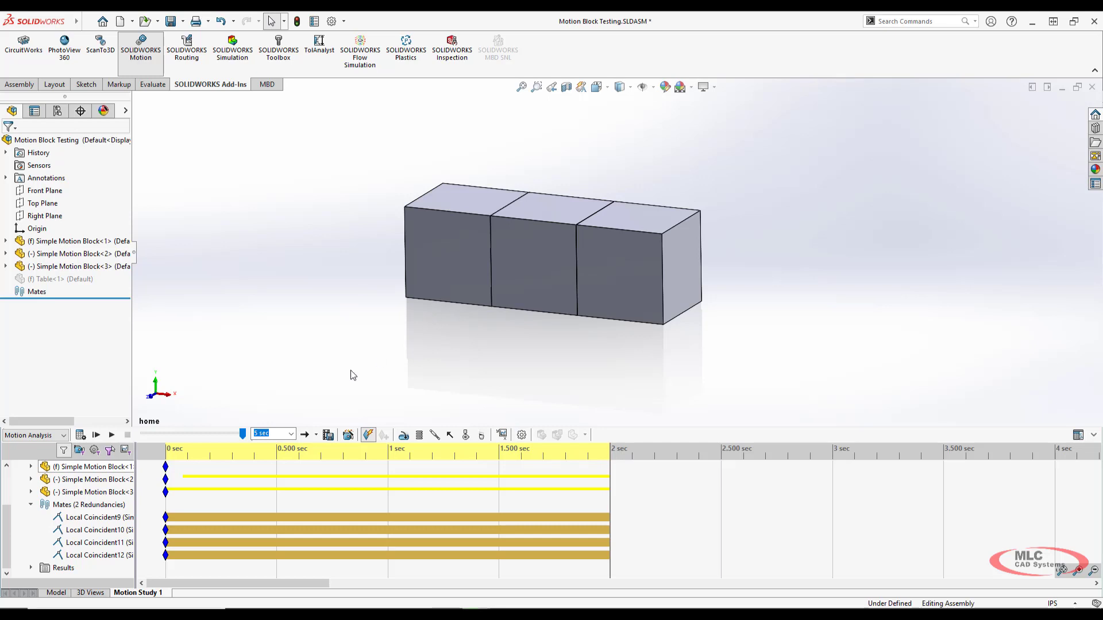
Collapse the Mates group in the motion study tree and return the timeline to 0 sec
{"action": "left_click_drag", "start_coordinate": [6, 526], "coordinate": [4, 459]}
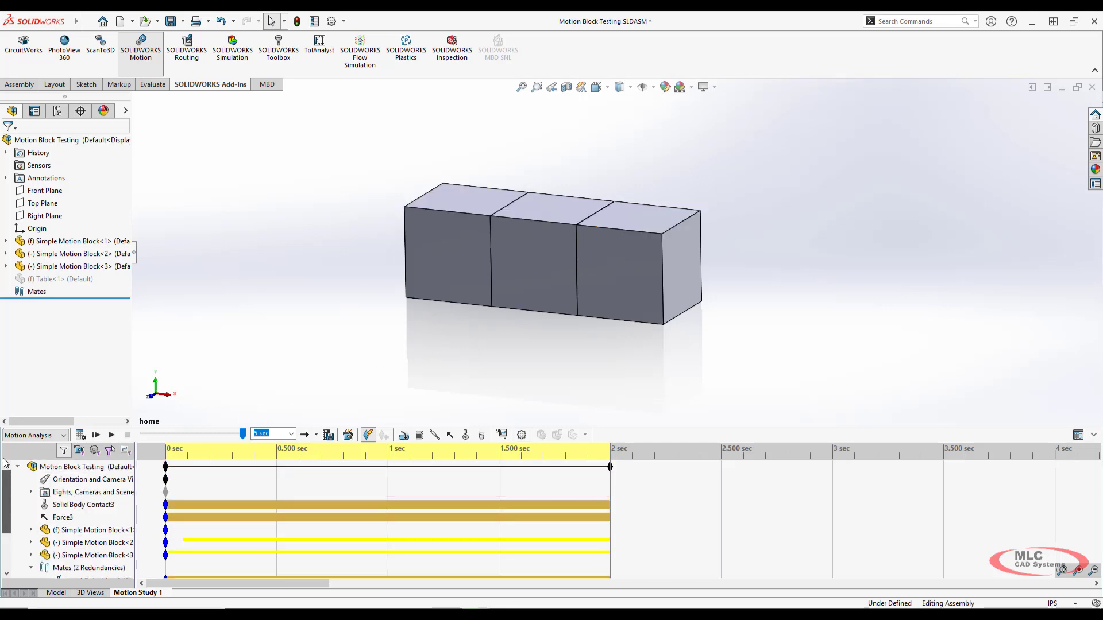
{"action": "left_click", "coordinate": [31, 568]}
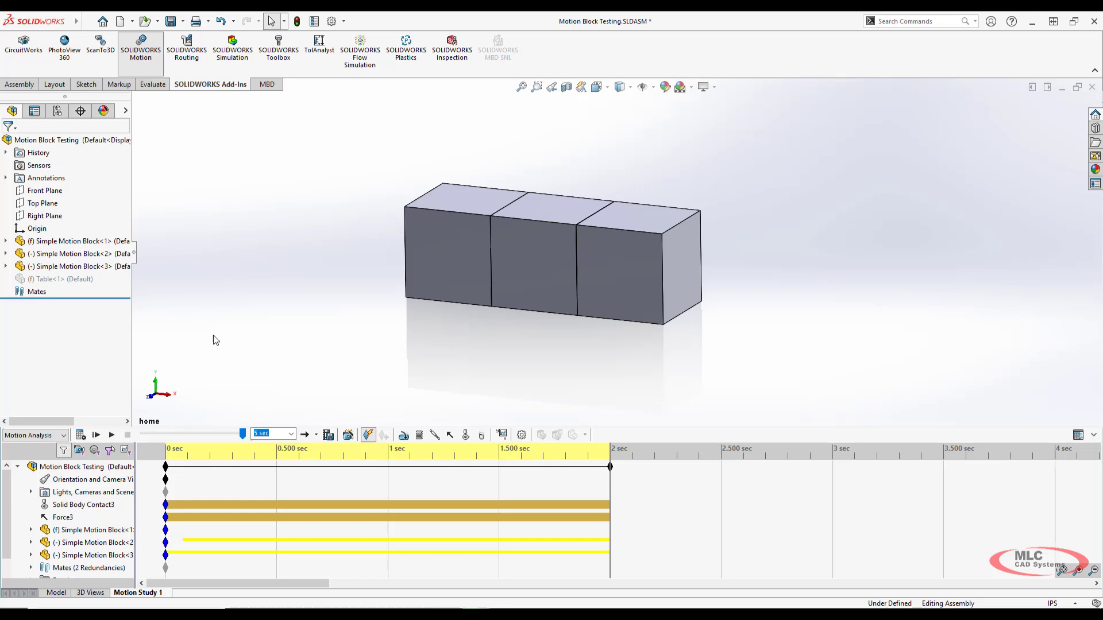
{"action": "left_click", "coordinate": [167, 455]}
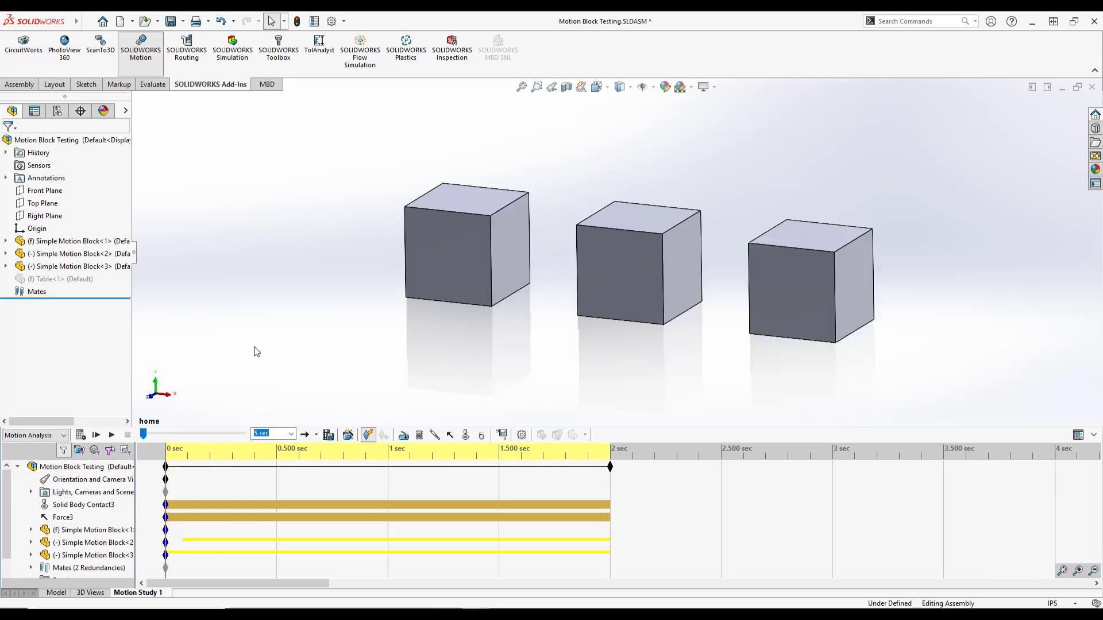